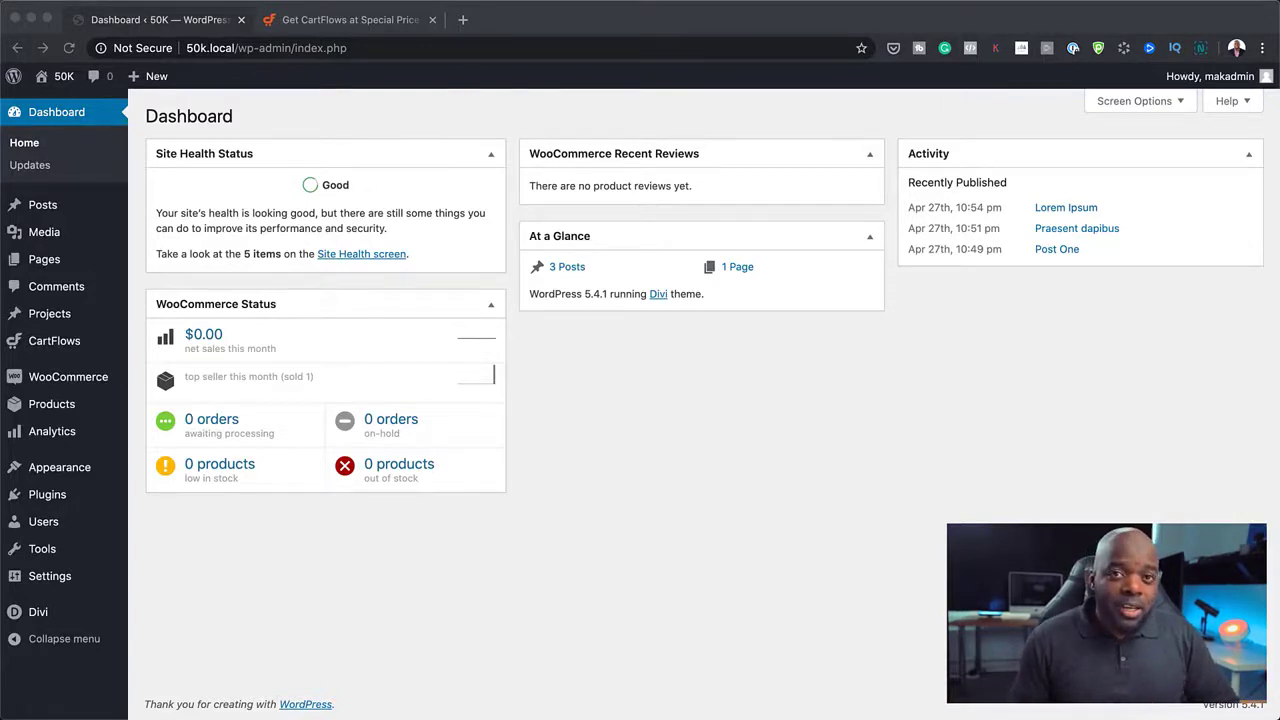
Step: Switch to the CartFlows pricing page and examine the discounted yearly price of the CartFlows Pro plan
{"action": "left_click", "coordinate": [365, 20]}
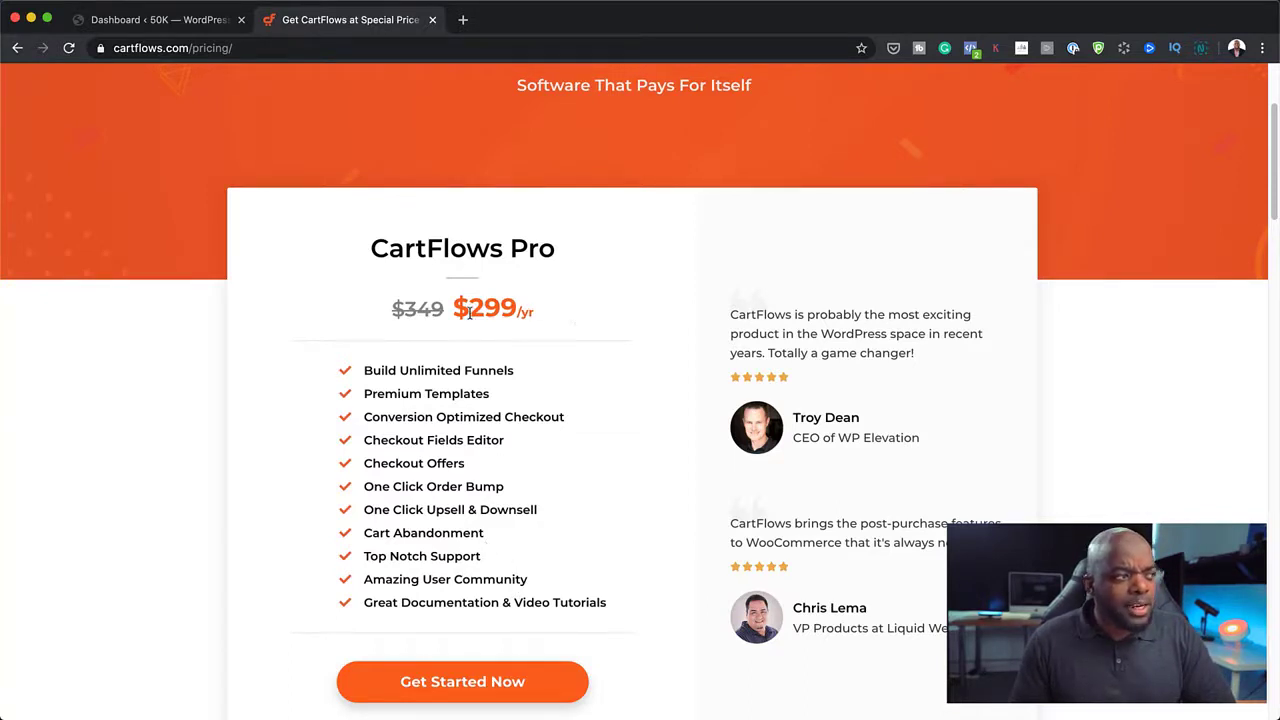
{"action": "left_click_drag", "start_coordinate": [450, 310], "coordinate": [571, 316]}
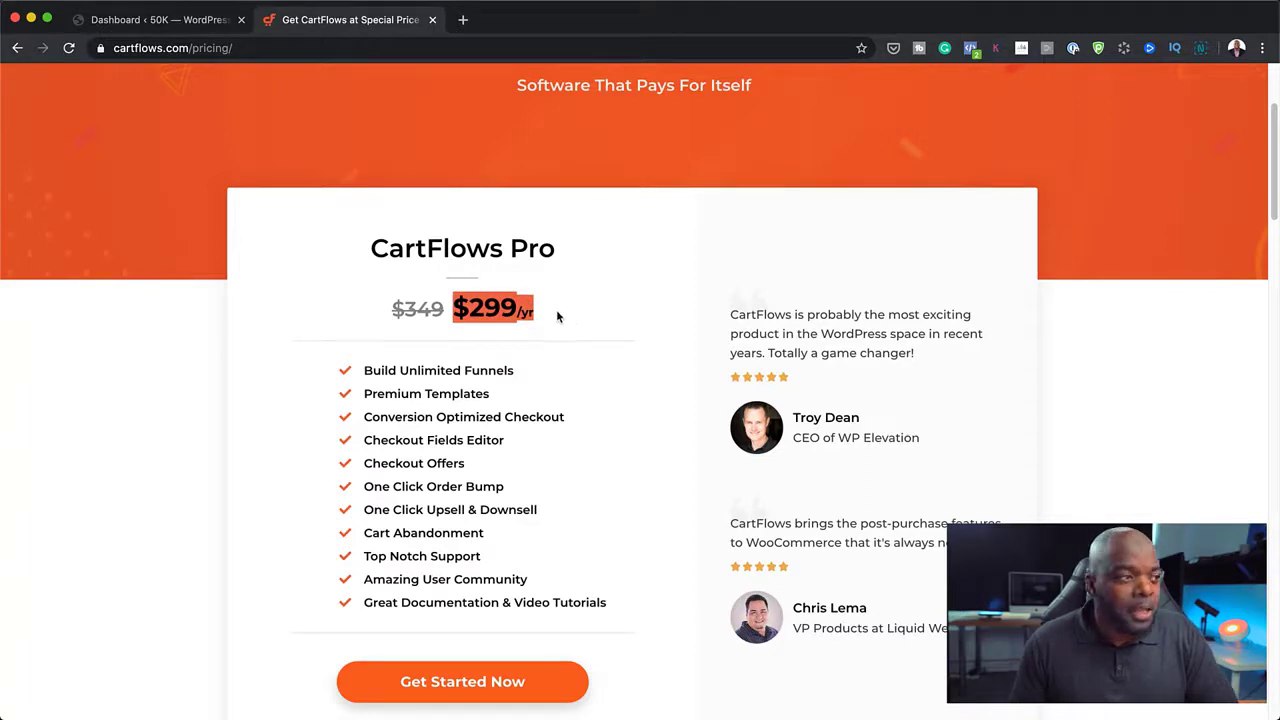
{"action": "left_click", "coordinate": [556, 316]}
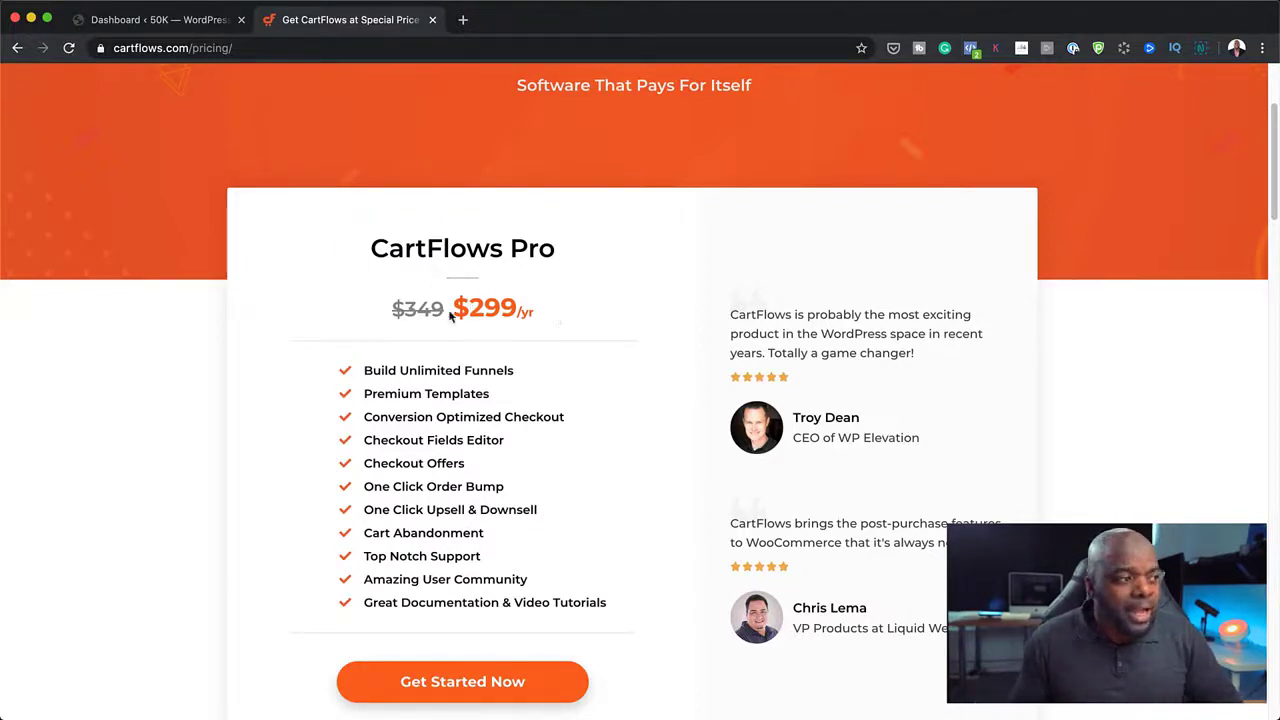
{"action": "left_click_drag", "start_coordinate": [450, 312], "coordinate": [549, 313]}
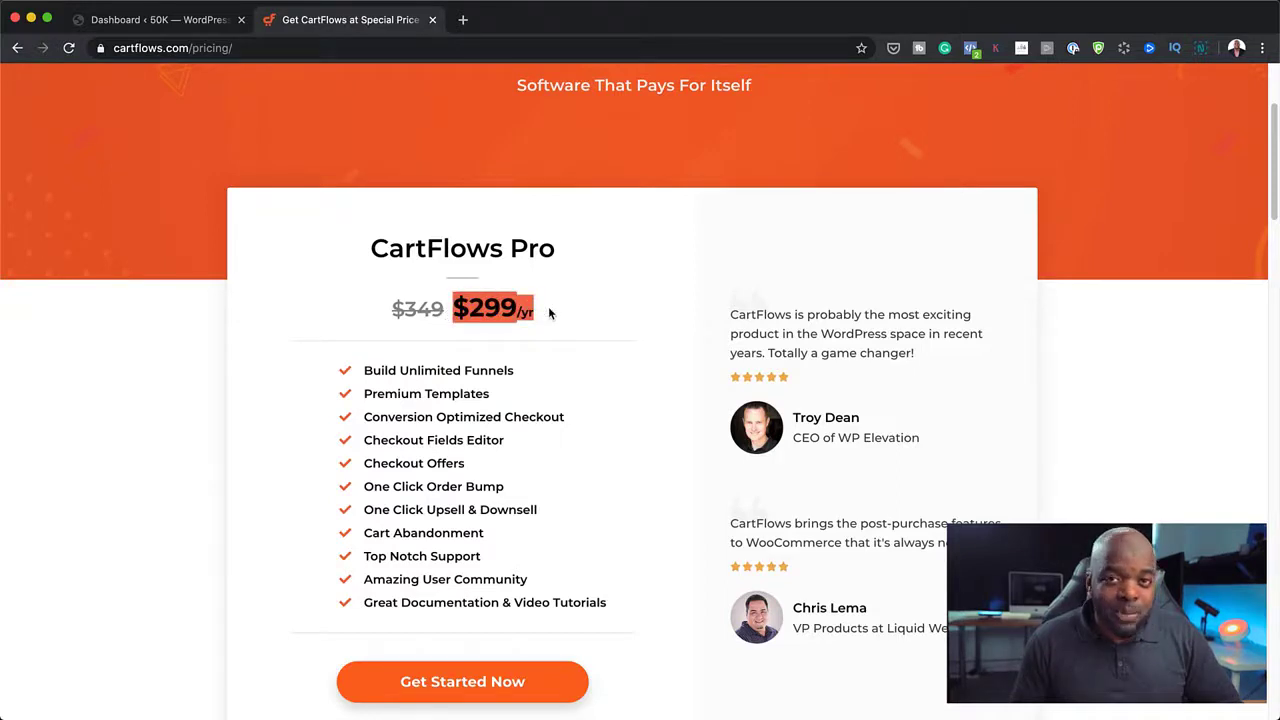
{"action": "left_click", "coordinate": [551, 316]}
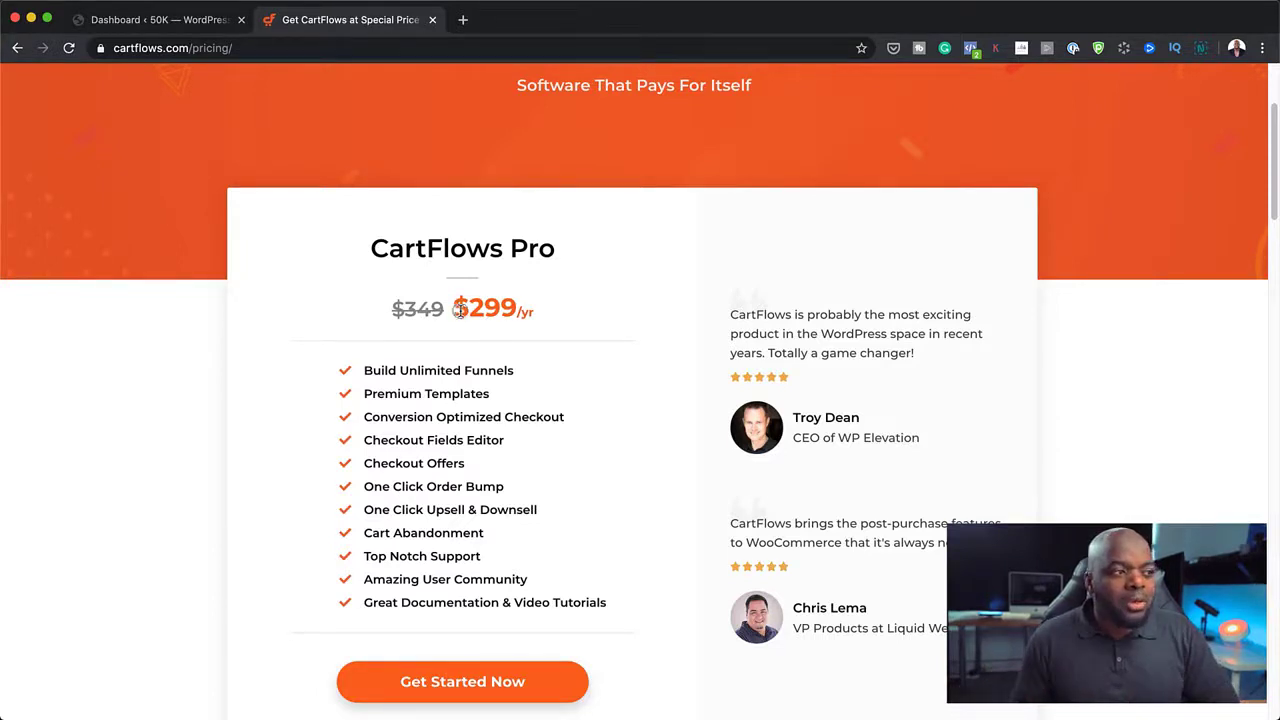
{"action": "left_click_drag", "start_coordinate": [459, 310], "coordinate": [538, 313]}
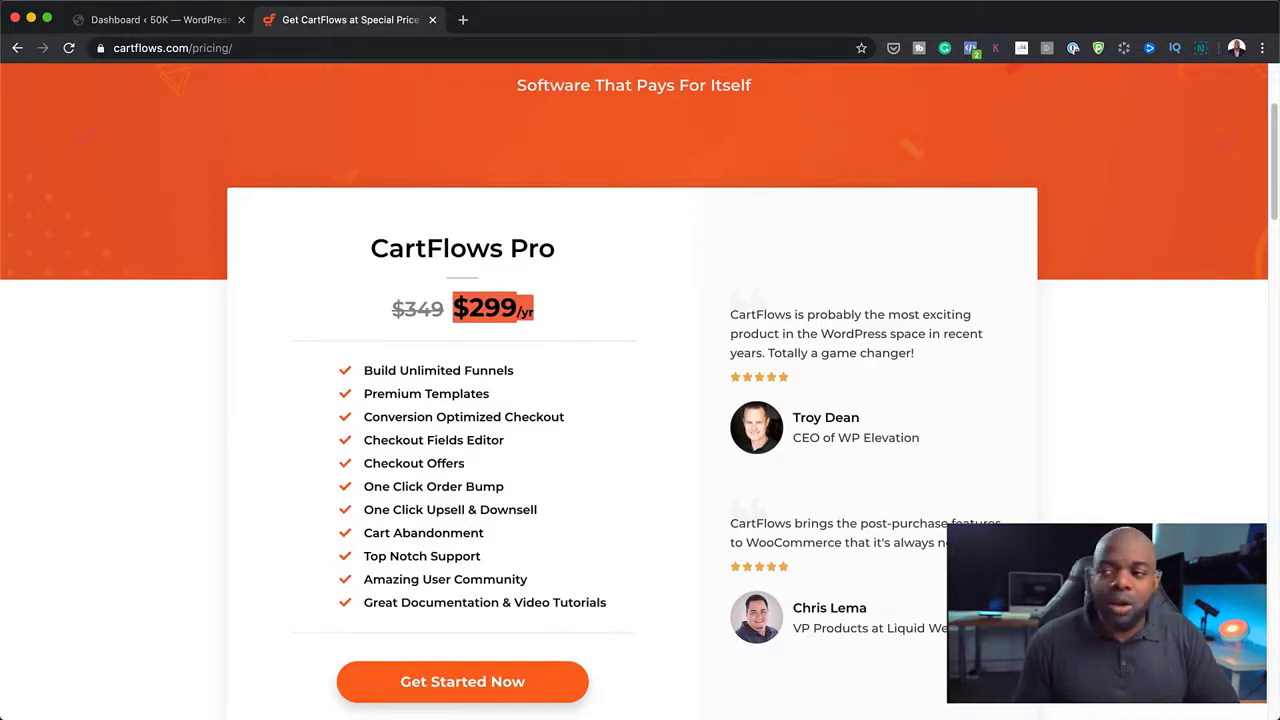
{"action": "scroll", "coordinate": [682, 362], "scroll_direction": "up", "scroll_amount": 3}
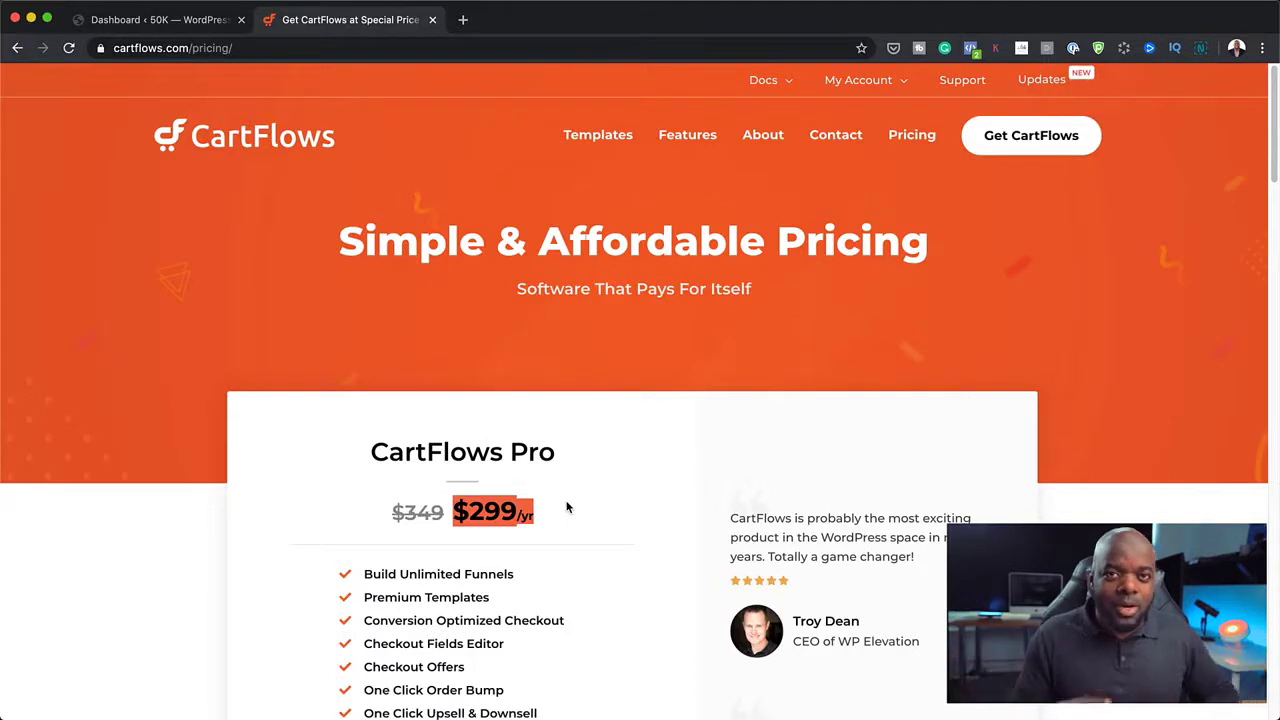
Step: Return to the WordPress dashboard and publish a new WooCommerce product named Consulting with a regular price of $97
{"action": "left_click", "coordinate": [155, 22]}
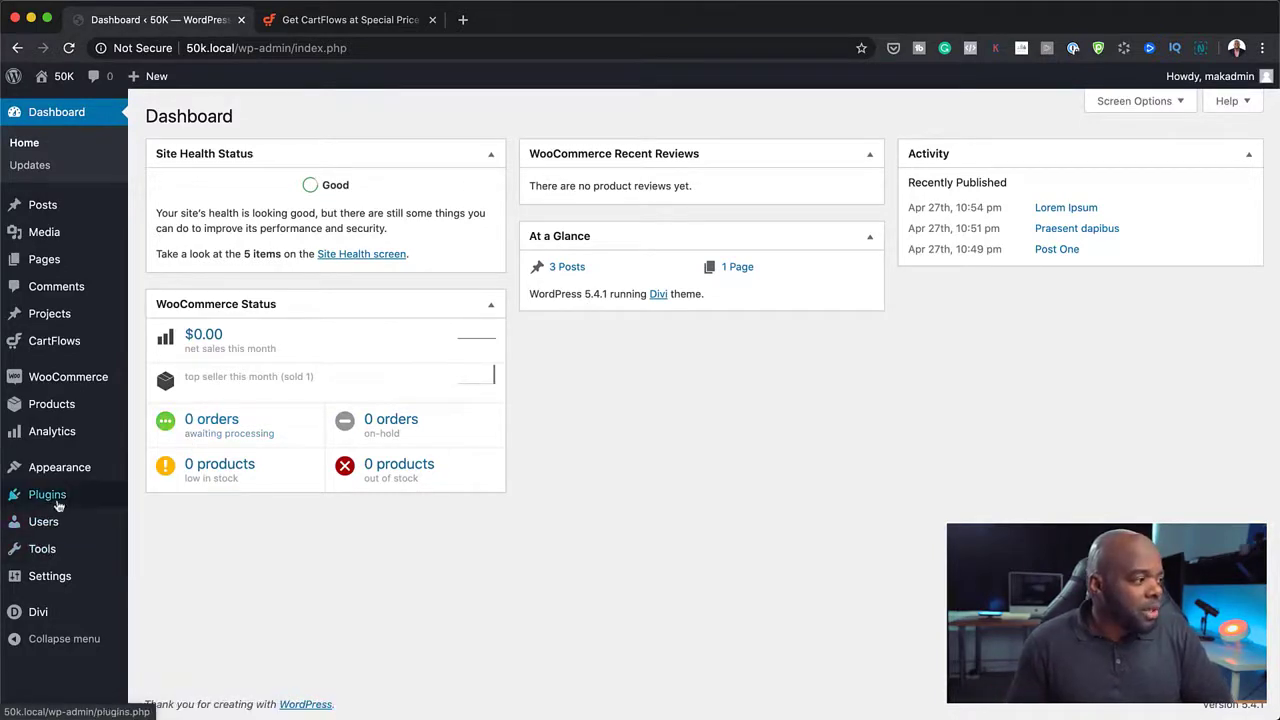
{"action": "mouse_move", "coordinate": [70, 350]}
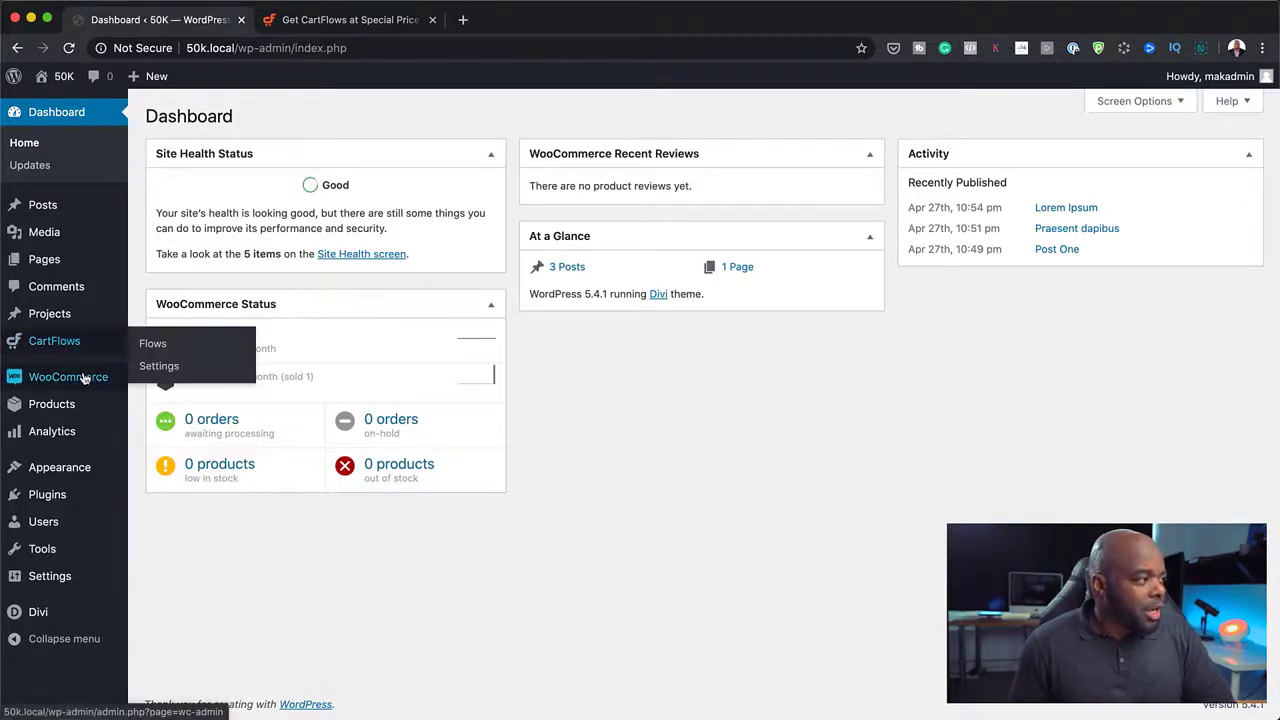
{"action": "mouse_move", "coordinate": [75, 387]}
{"action": "mouse_move", "coordinate": [49, 403]}
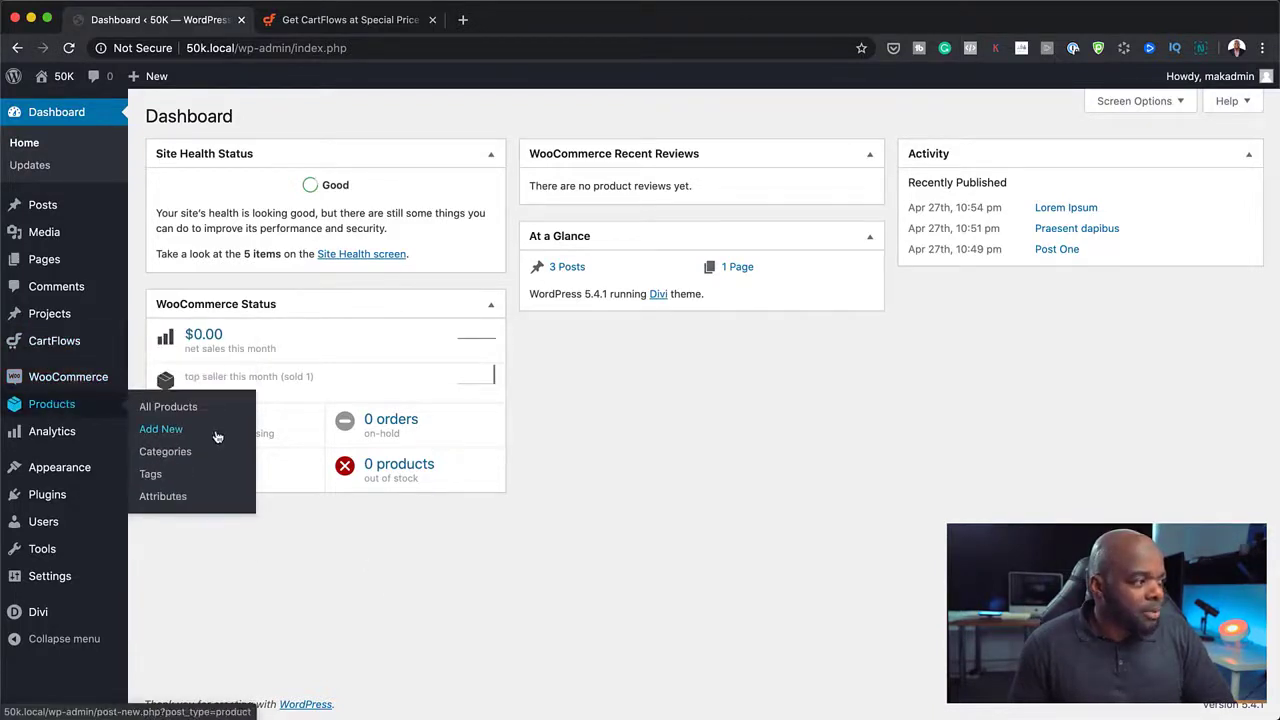
{"action": "left_click", "coordinate": [167, 438]}
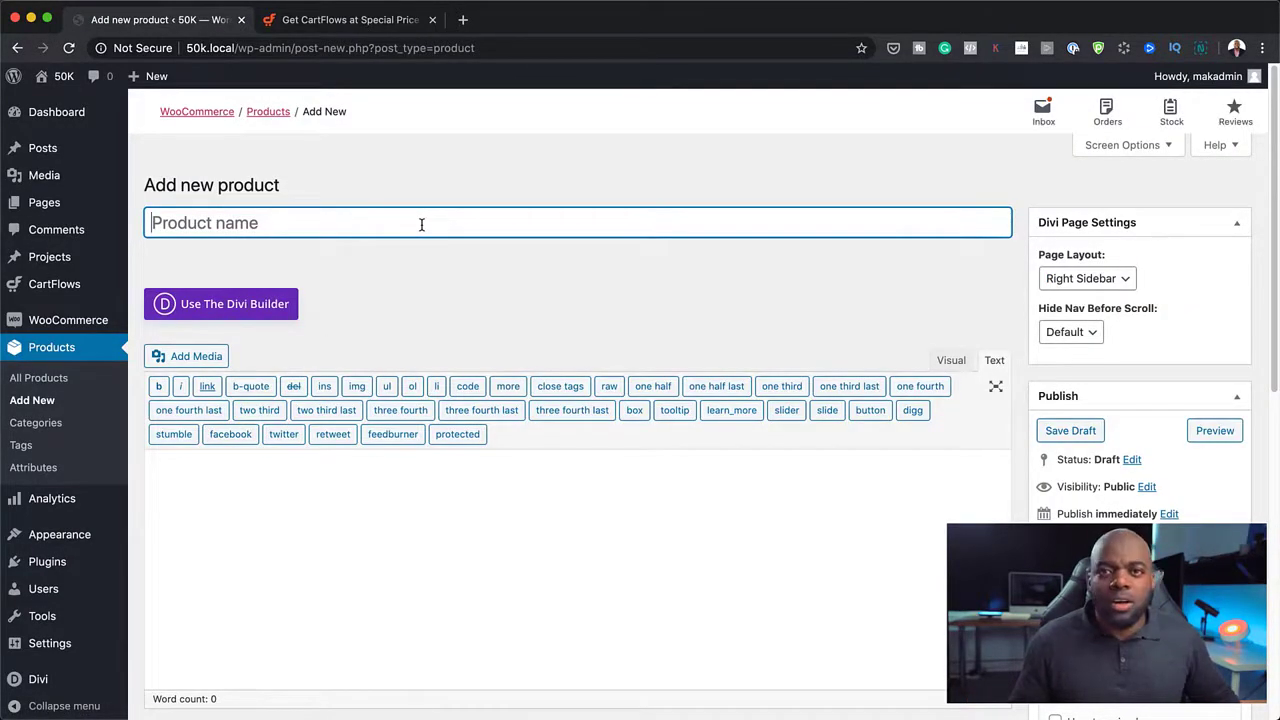
{"action": "type", "text": "Consulting"}
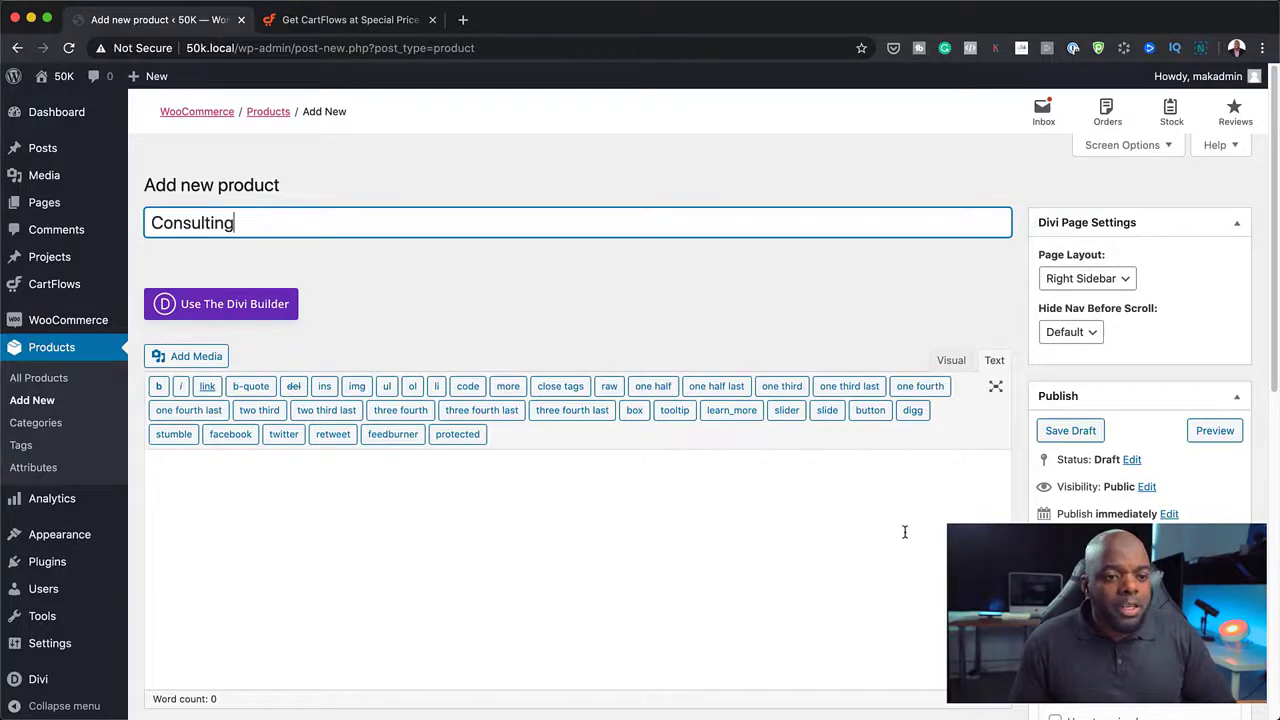
{"action": "scroll", "coordinate": [906, 531], "scroll_direction": "down", "scroll_amount": 5}
{"action": "left_click", "coordinate": [531, 509]}
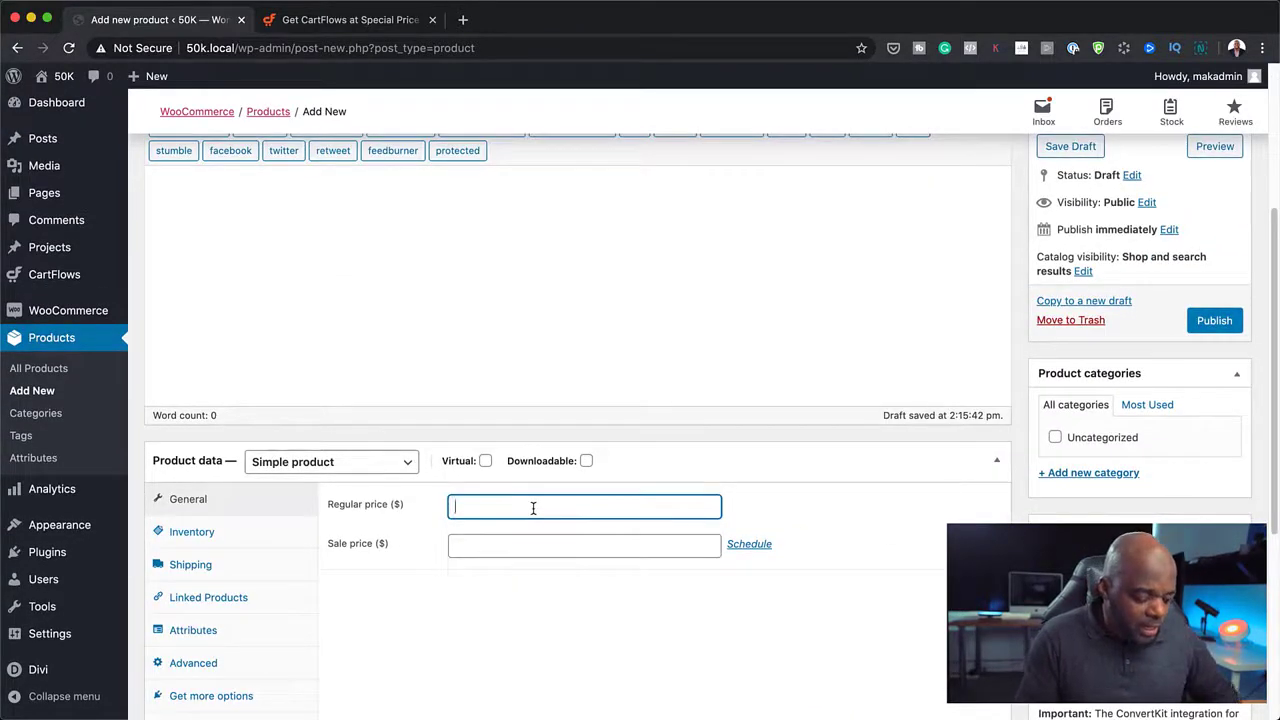
{"action": "type", "text": "97"}
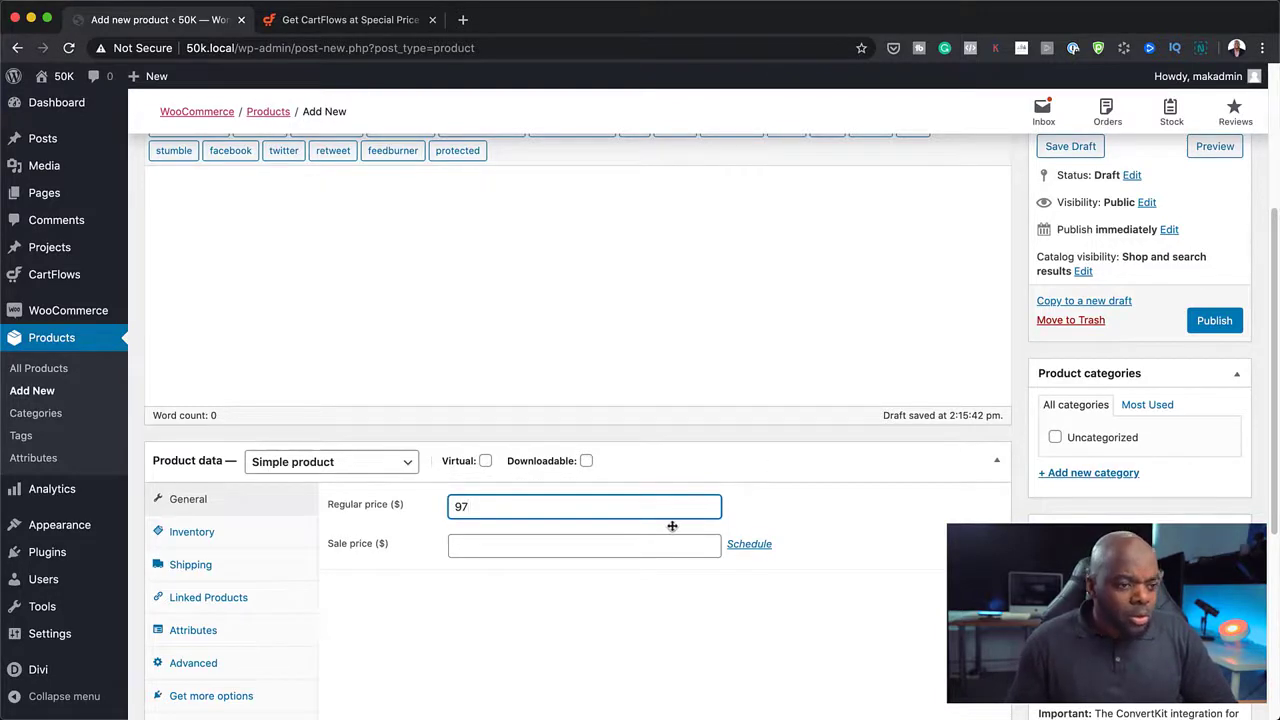
{"action": "left_click", "coordinate": [1225, 328]}
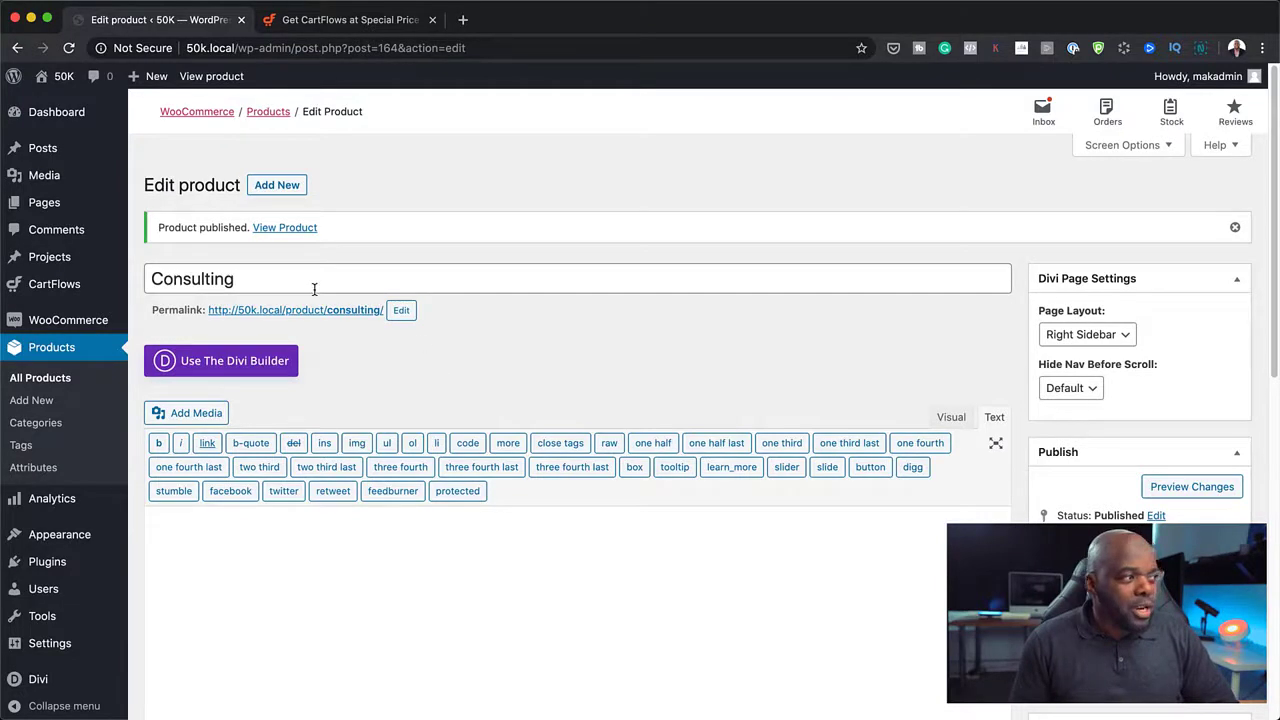
Step: Add and publish a second product named Ebook with a regular price of $47
{"action": "left_click", "coordinate": [47, 402]}
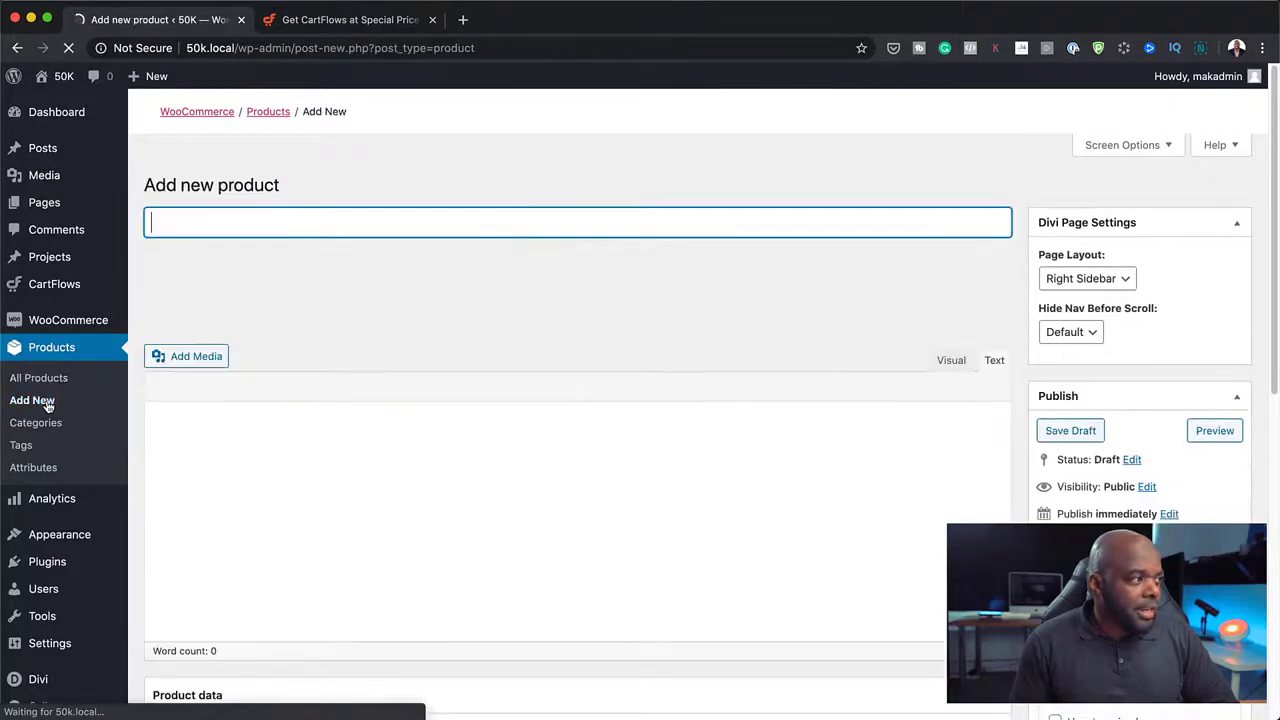
{"action": "type", "text": "Ebook"}
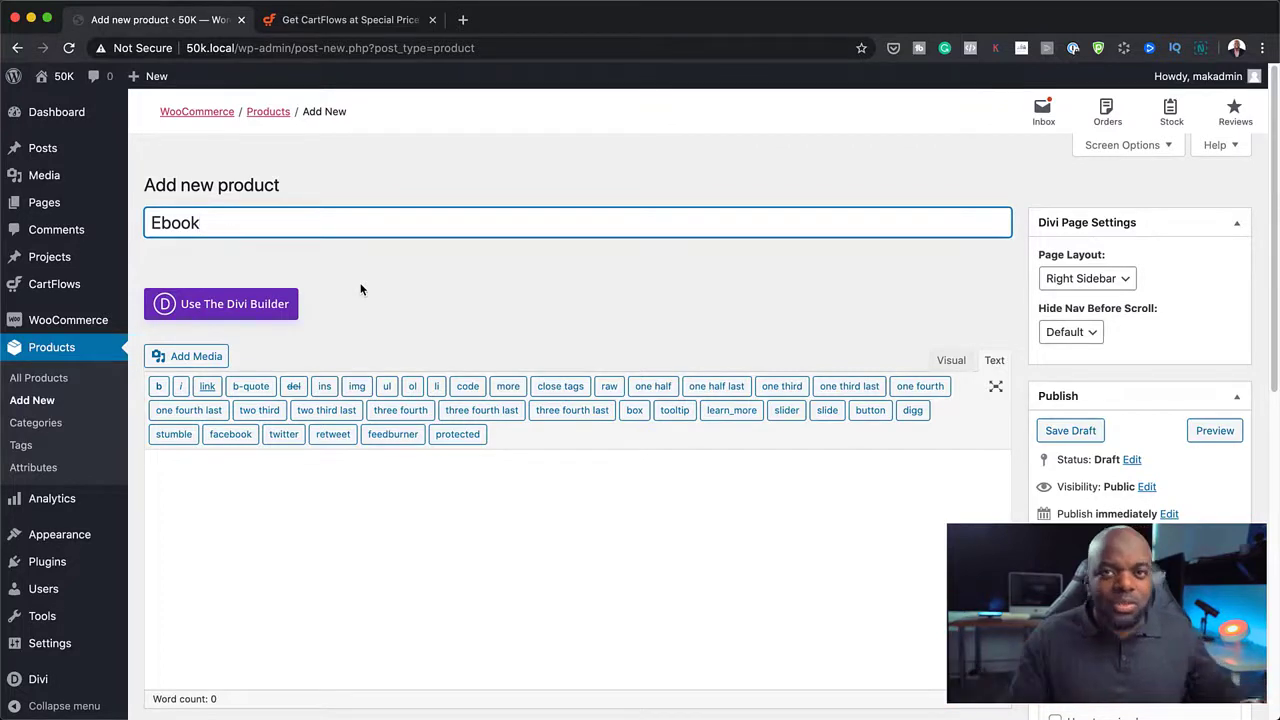
{"action": "scroll", "coordinate": [620, 508], "scroll_direction": "down", "scroll_amount": 3}
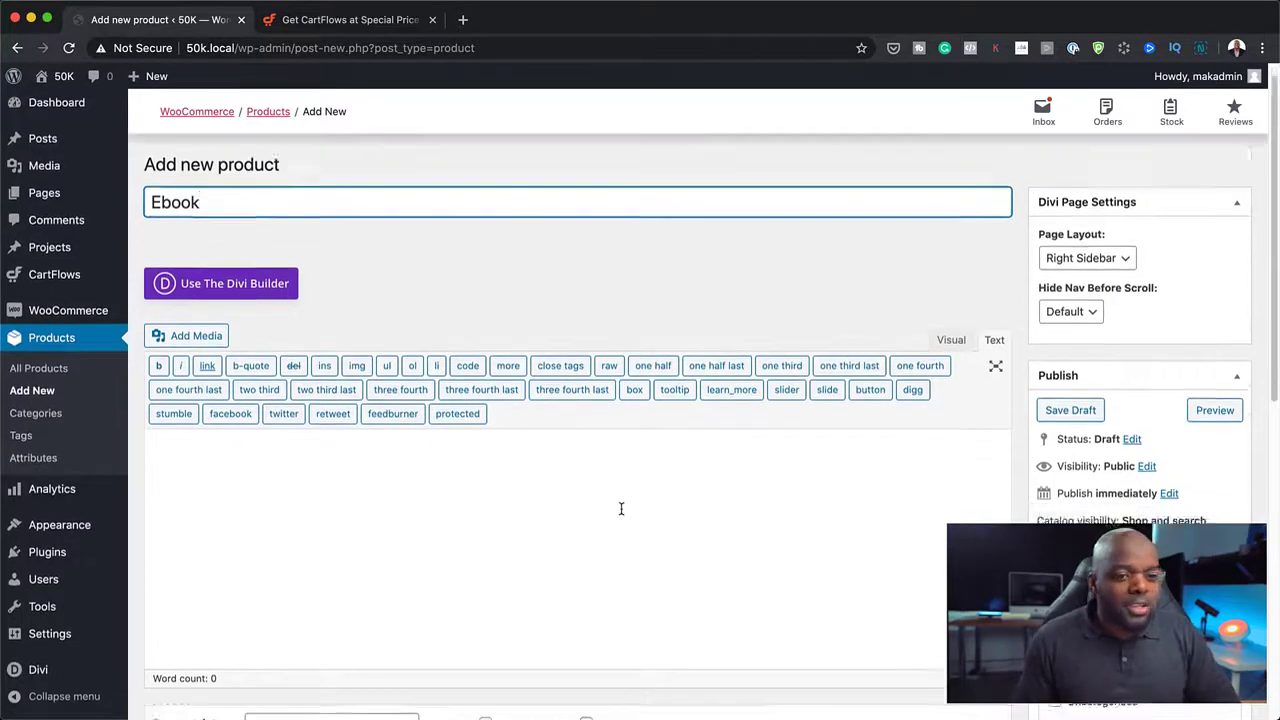
{"action": "scroll", "coordinate": [622, 508], "scroll_direction": "down", "scroll_amount": 1}
{"action": "left_click", "coordinate": [530, 596]}
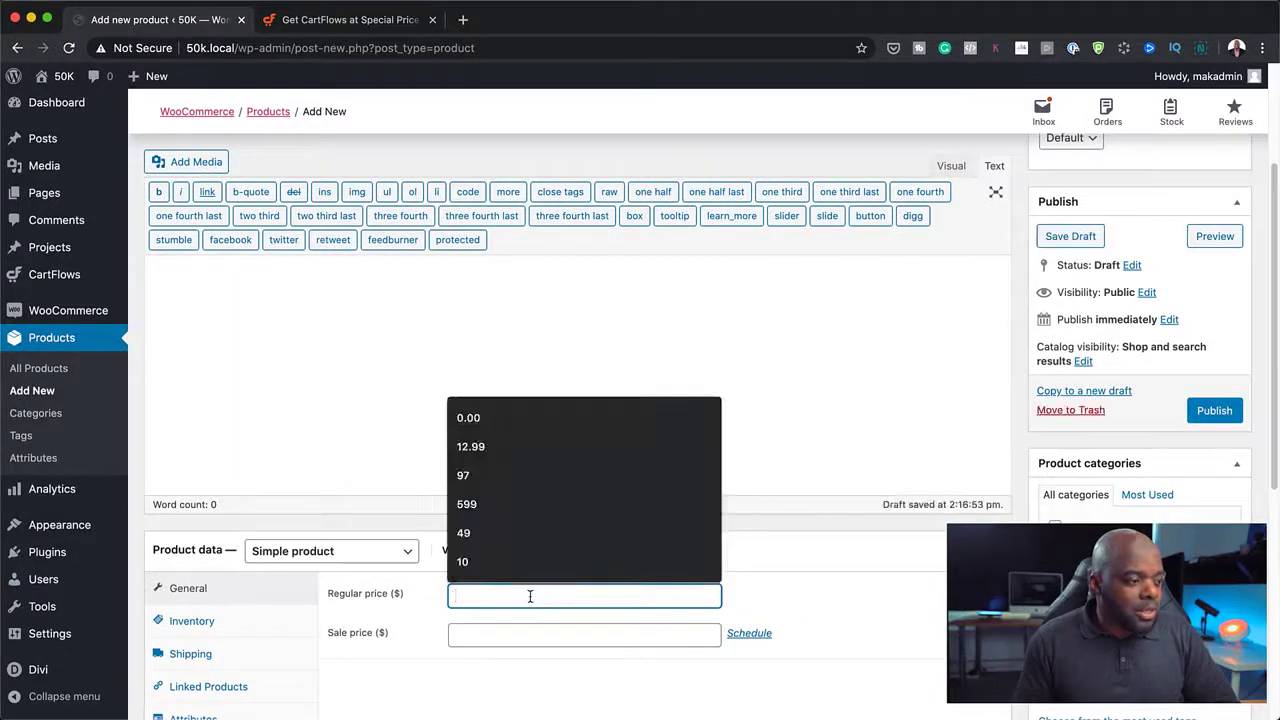
{"action": "type", "text": "47"}
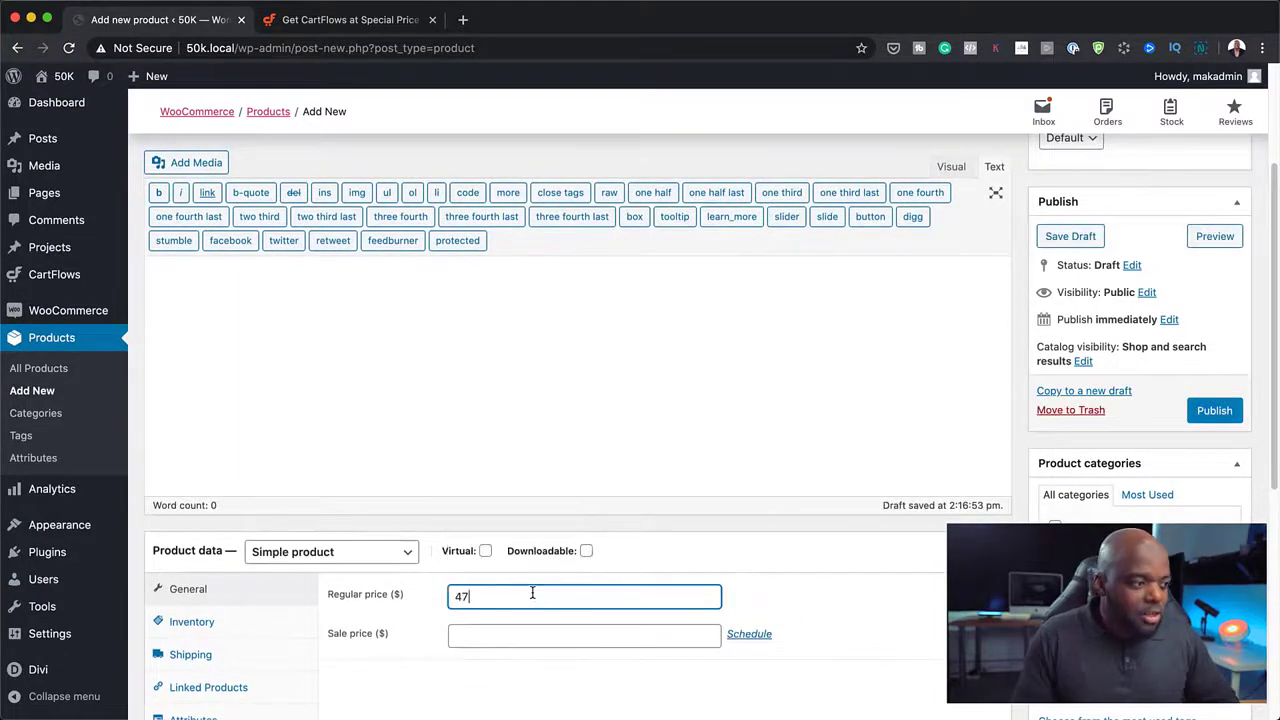
{"action": "scroll", "coordinate": [706, 609], "scroll_direction": "up", "scroll_amount": 5}
{"action": "scroll", "coordinate": [706, 609], "scroll_direction": "down", "scroll_amount": 6}
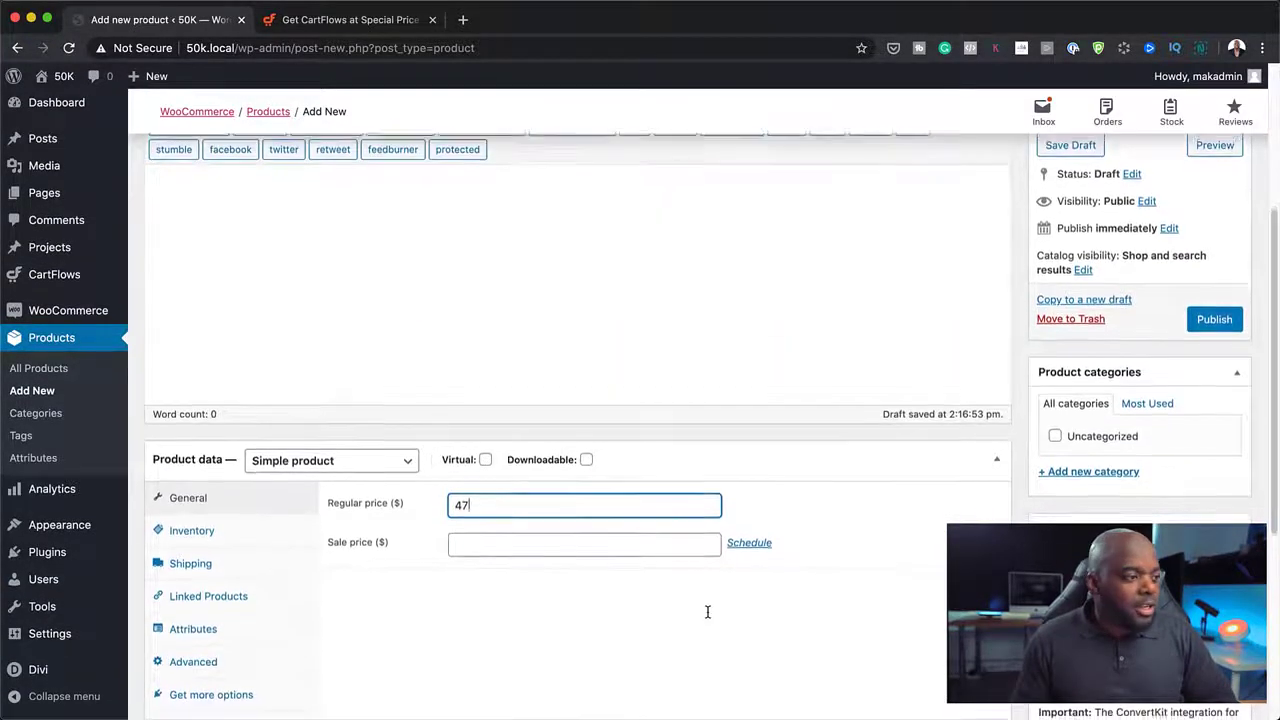
{"action": "left_click", "coordinate": [1217, 312]}
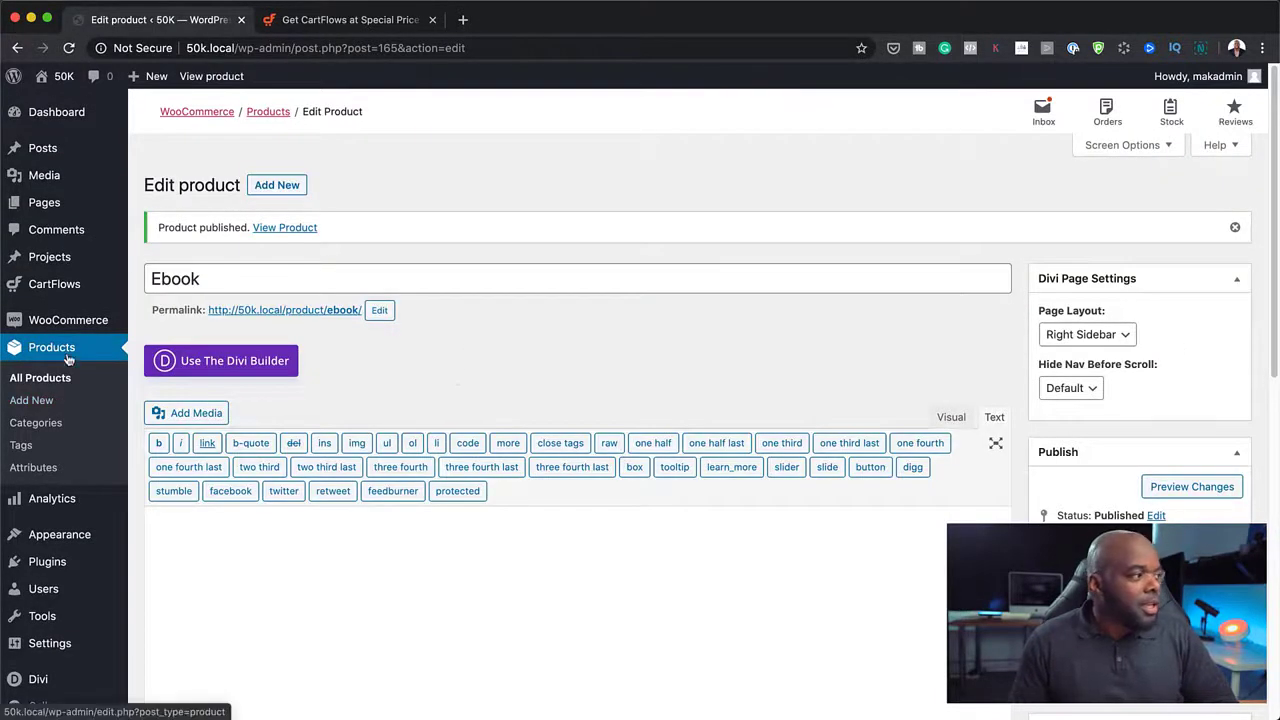
Step: Create a new CartFlows flow from the Evergreen Product 02 template and title it First Funnel
{"action": "mouse_move", "coordinate": [55, 285]}
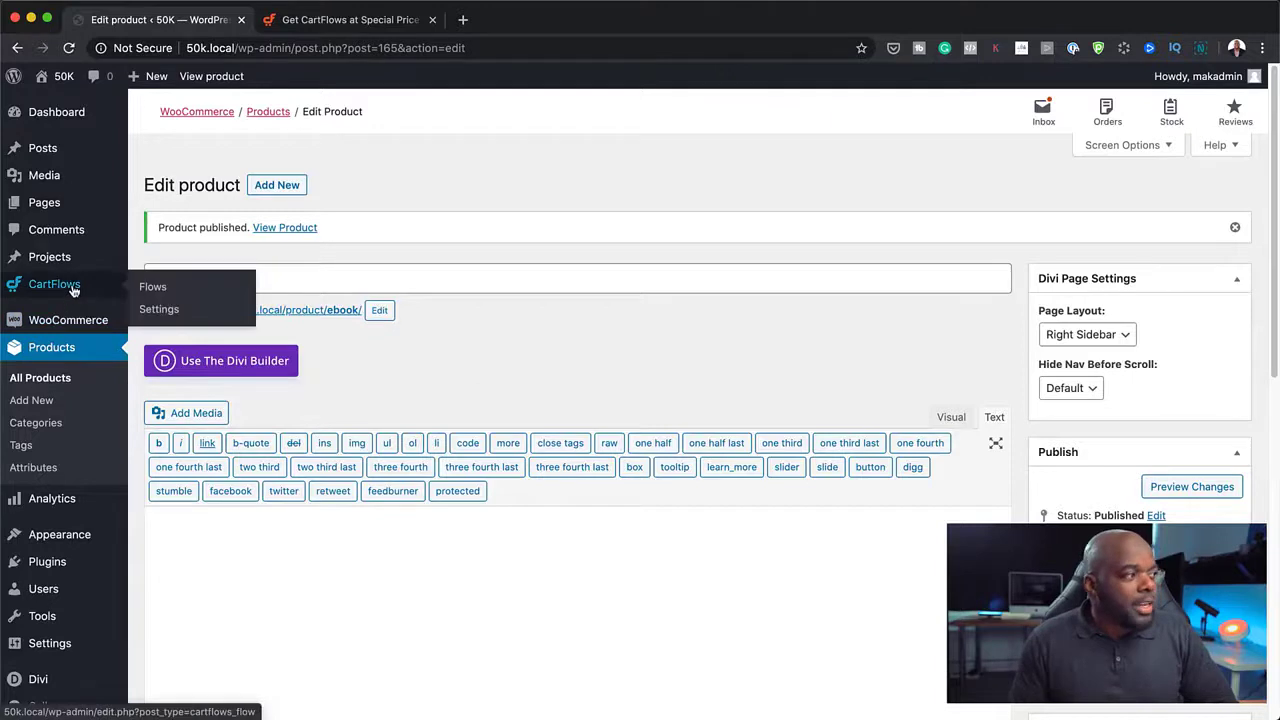
{"action": "left_click", "coordinate": [153, 288]}
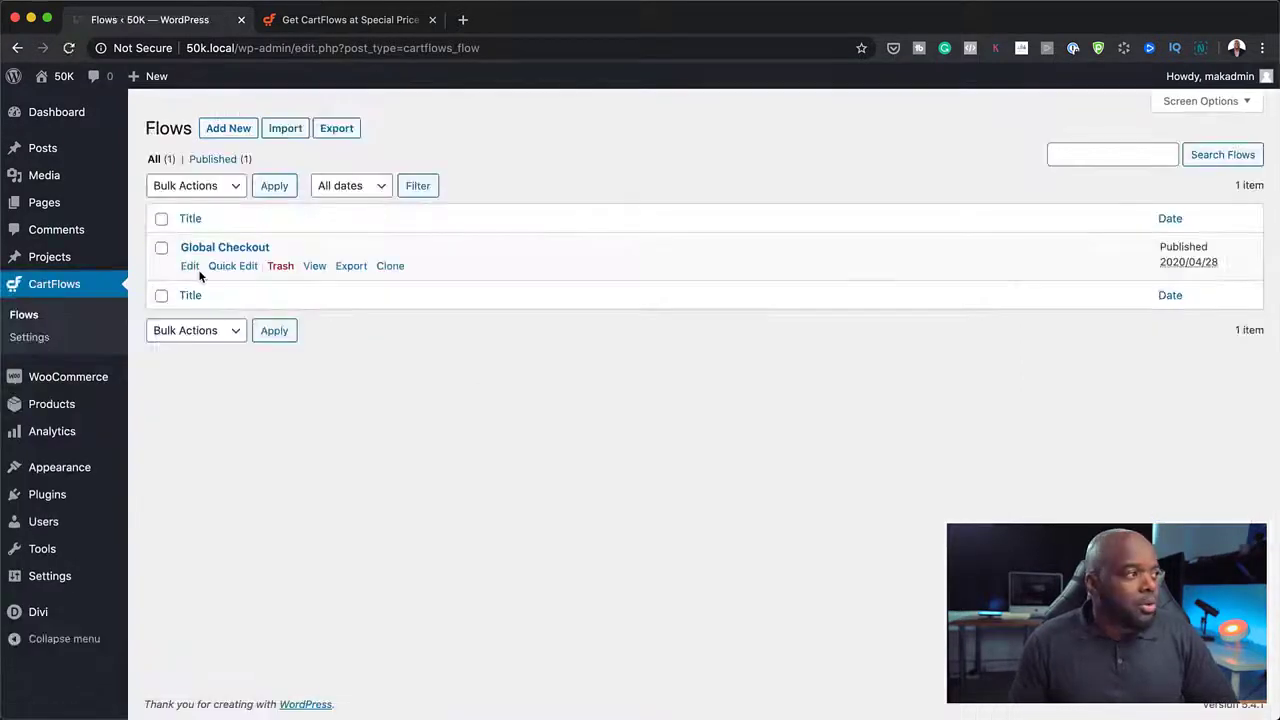
{"action": "left_click", "coordinate": [228, 128]}
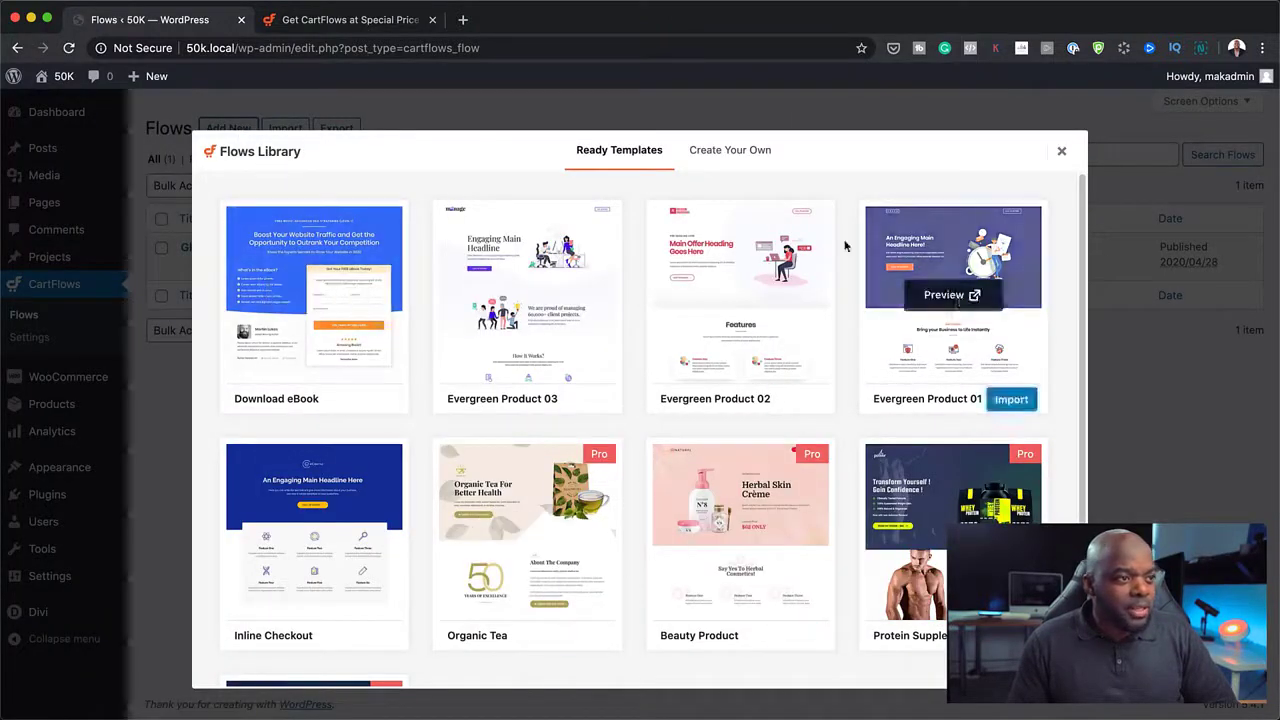
{"action": "mouse_move", "coordinate": [730, 292]}
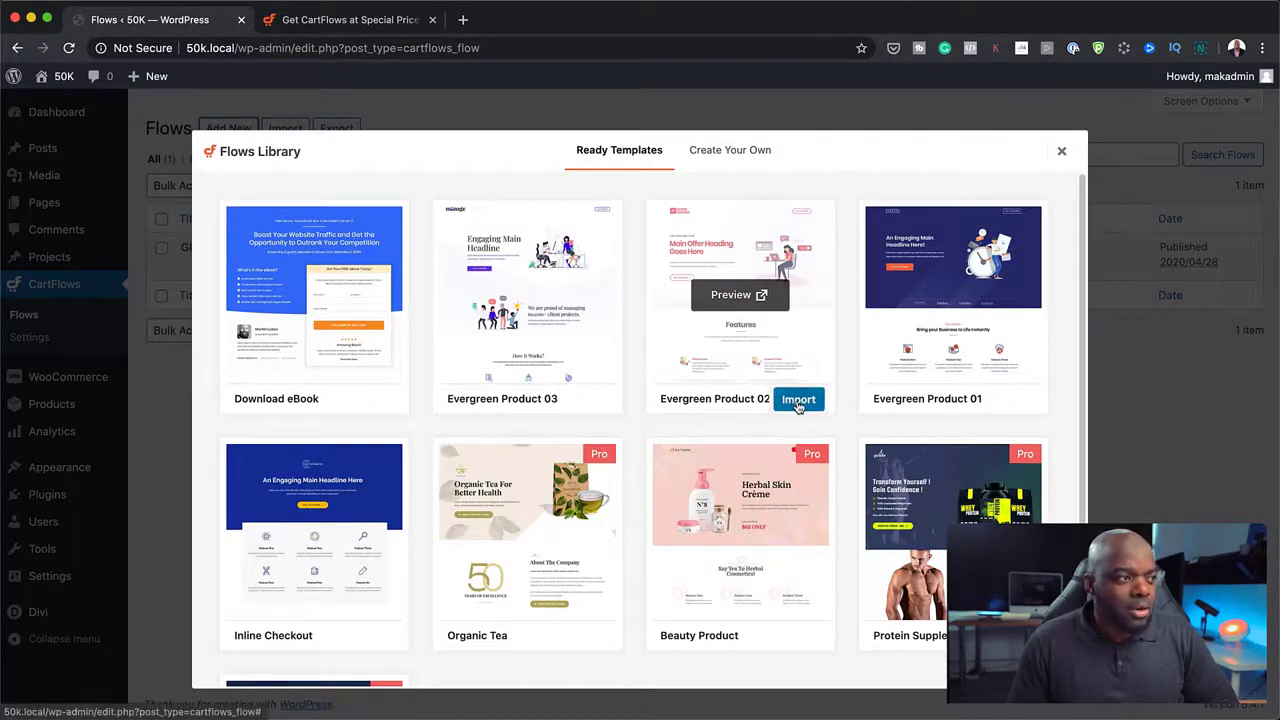
{"action": "left_click", "coordinate": [798, 400]}
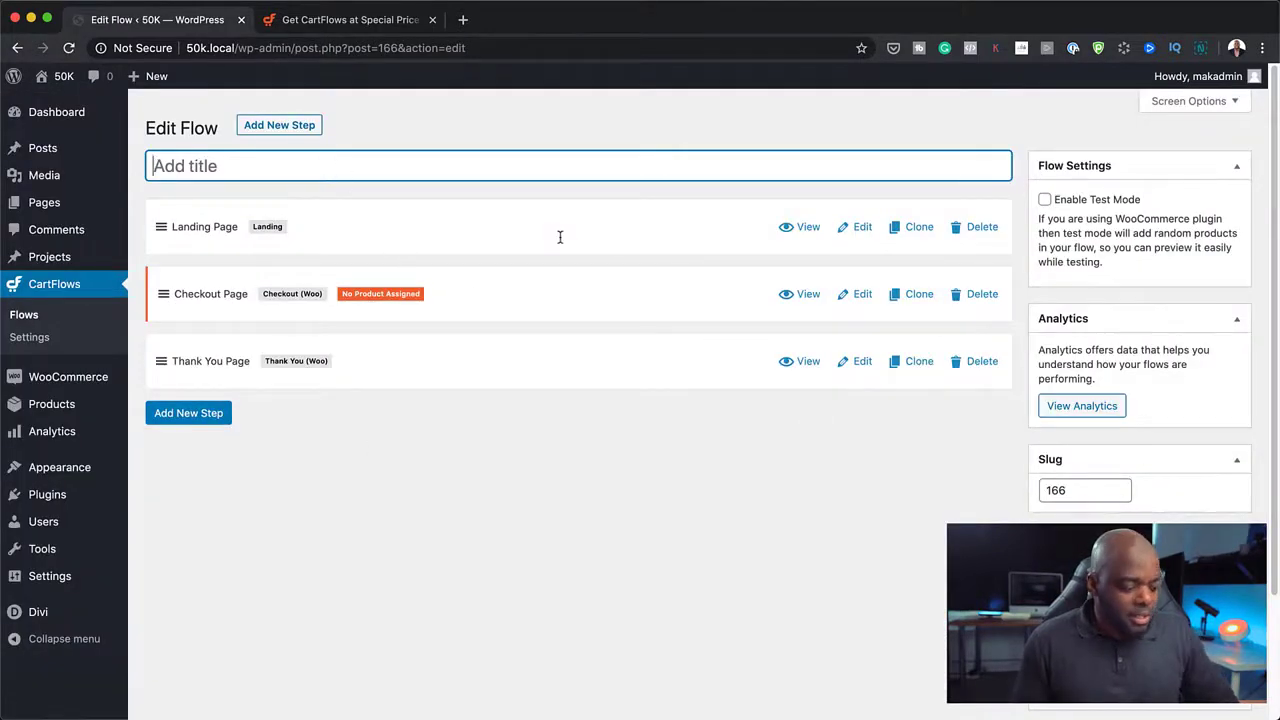
{"action": "type", "text": "First Funnel"}
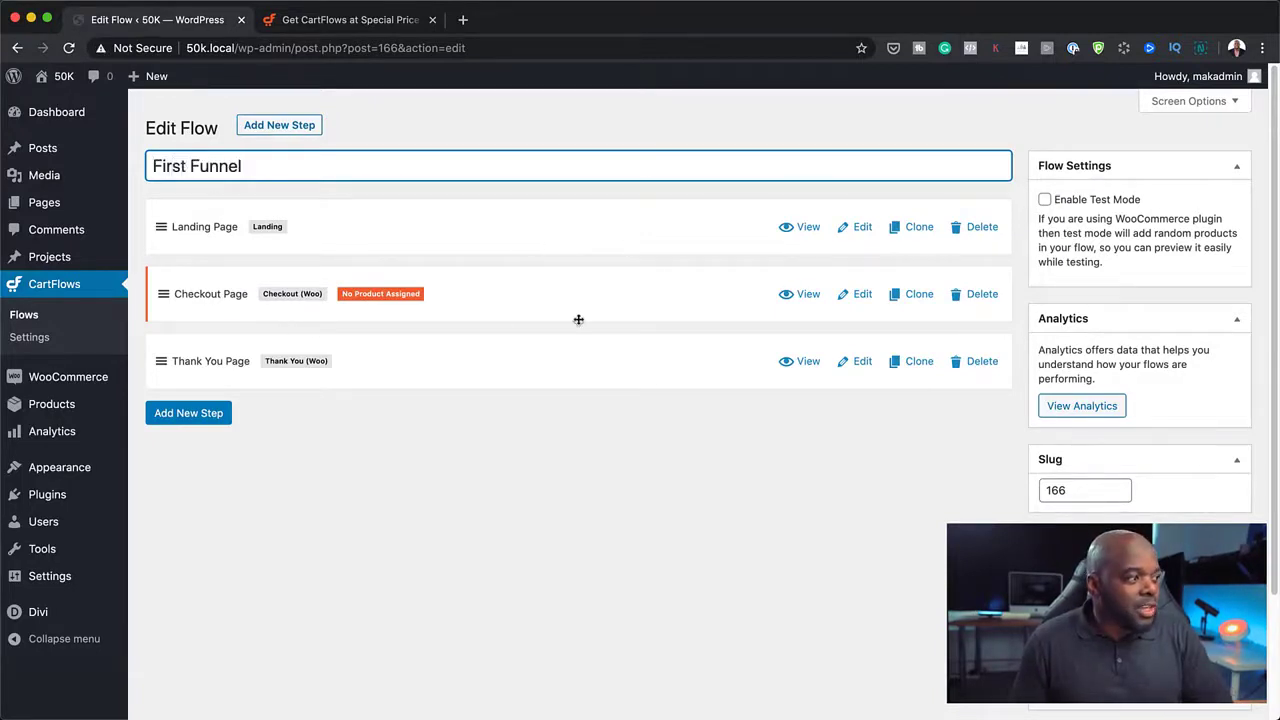
Step: Look through the ready-made upsell and downsell step templates for the flow without importing any
{"action": "left_click", "coordinate": [198, 415]}
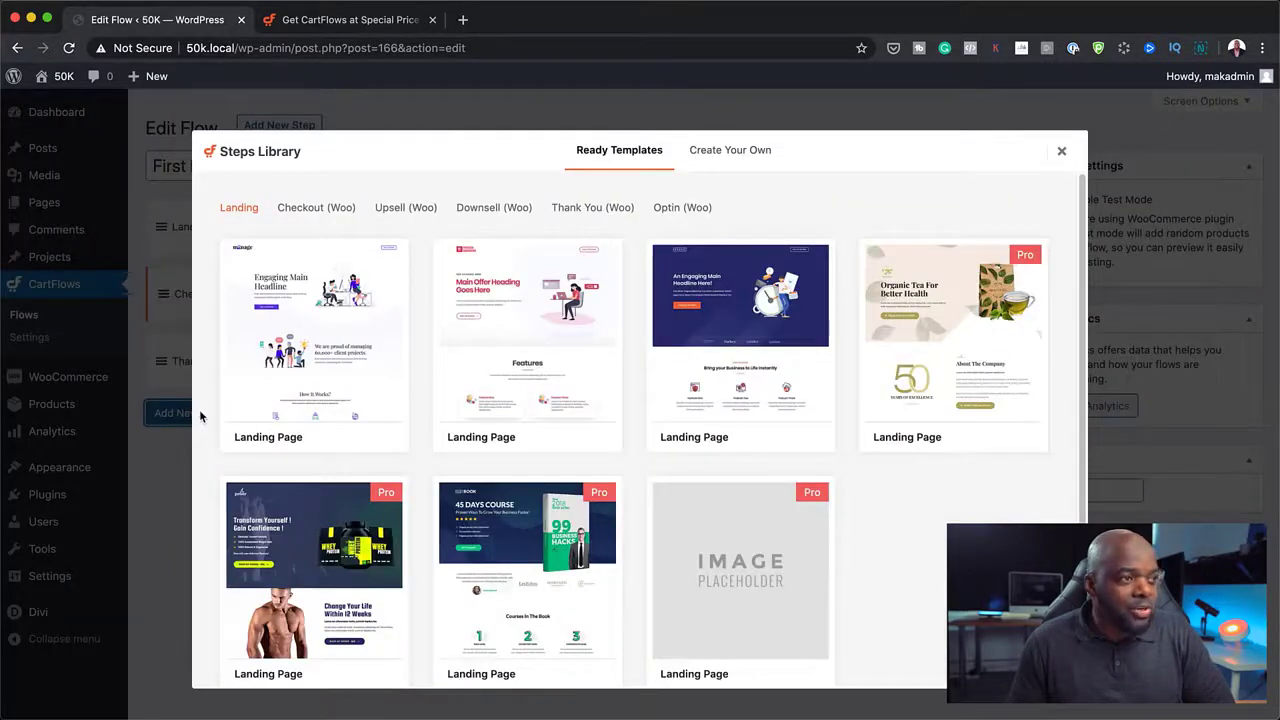
{"action": "left_click", "coordinate": [406, 210]}
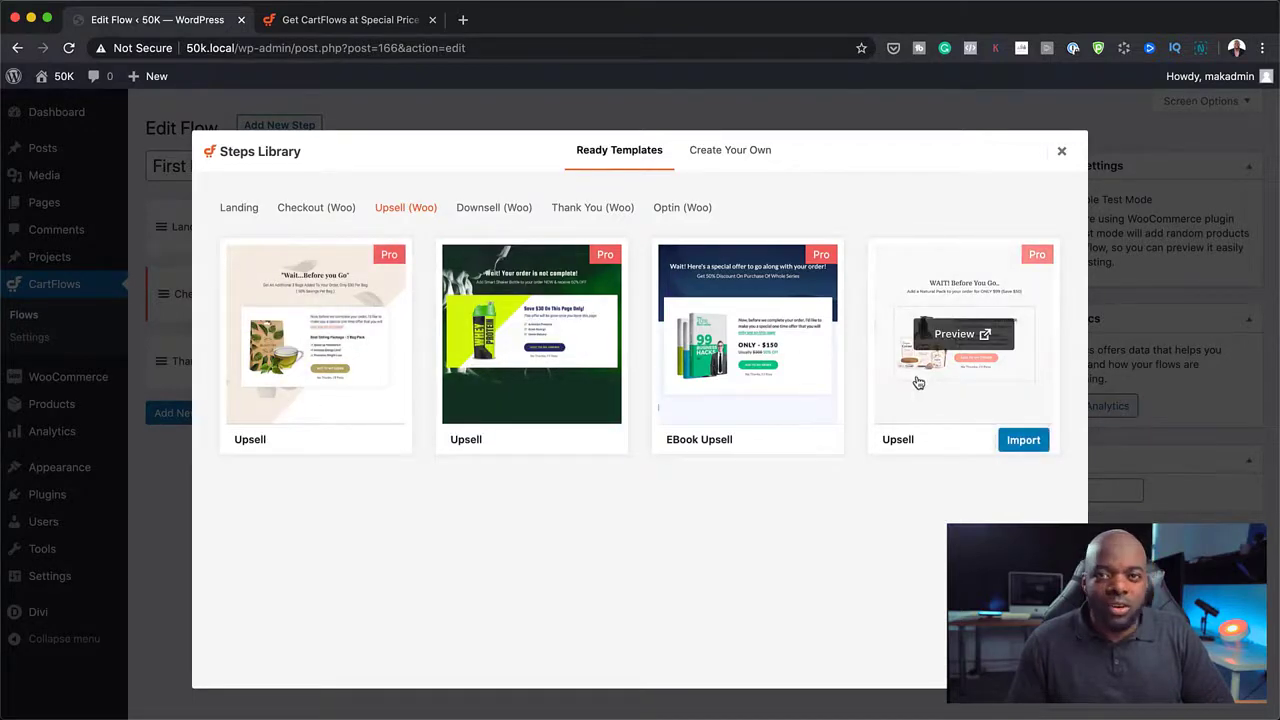
{"action": "left_click", "coordinate": [1063, 154]}
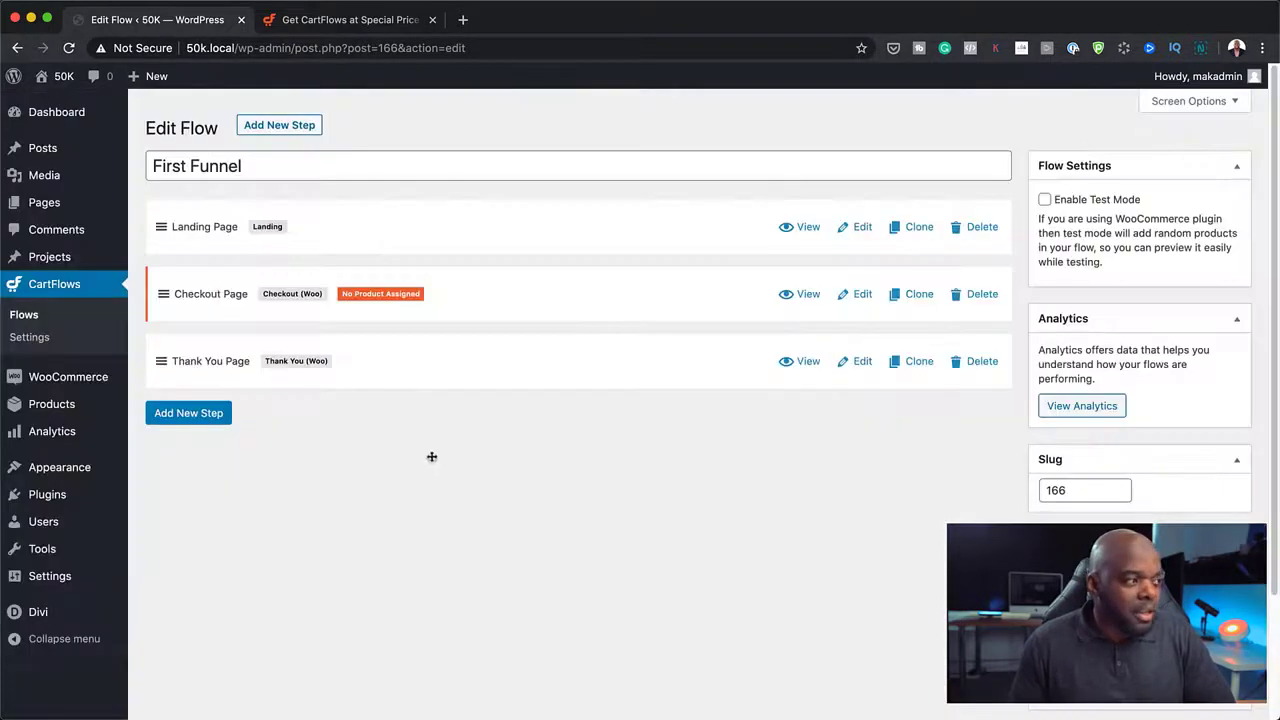
{"action": "left_click", "coordinate": [189, 413]}
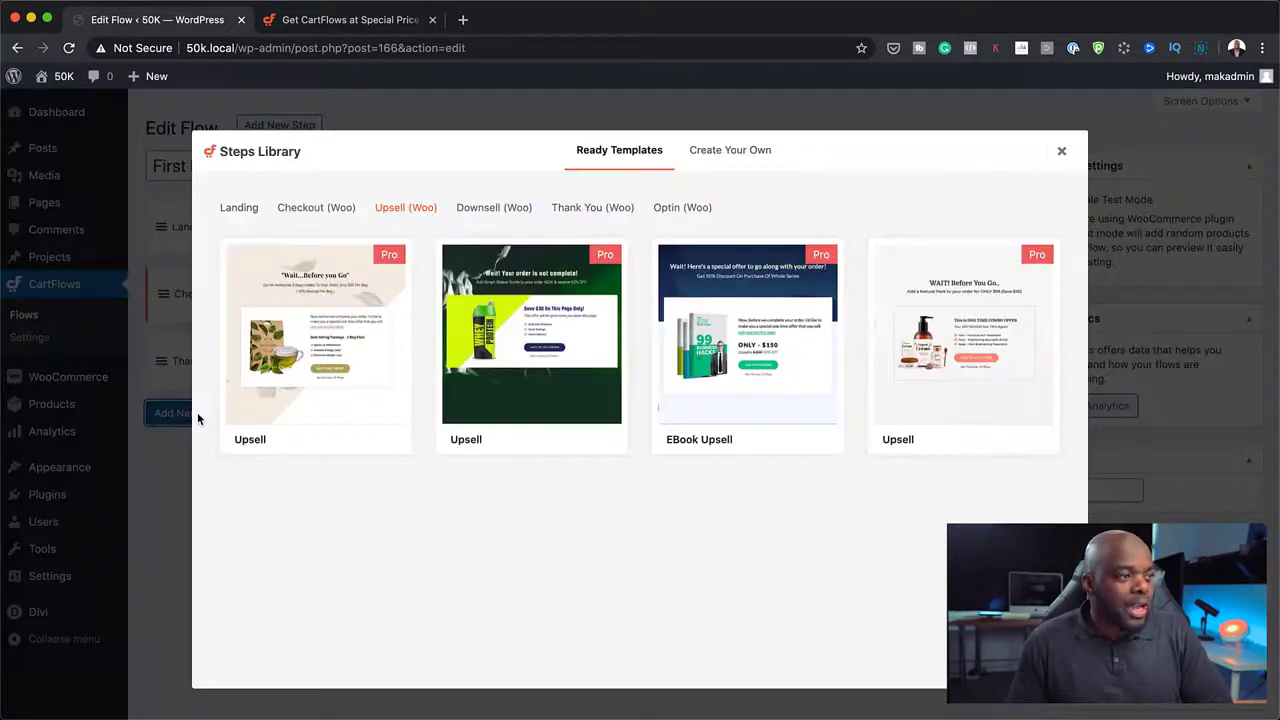
{"action": "left_click", "coordinate": [496, 210]}
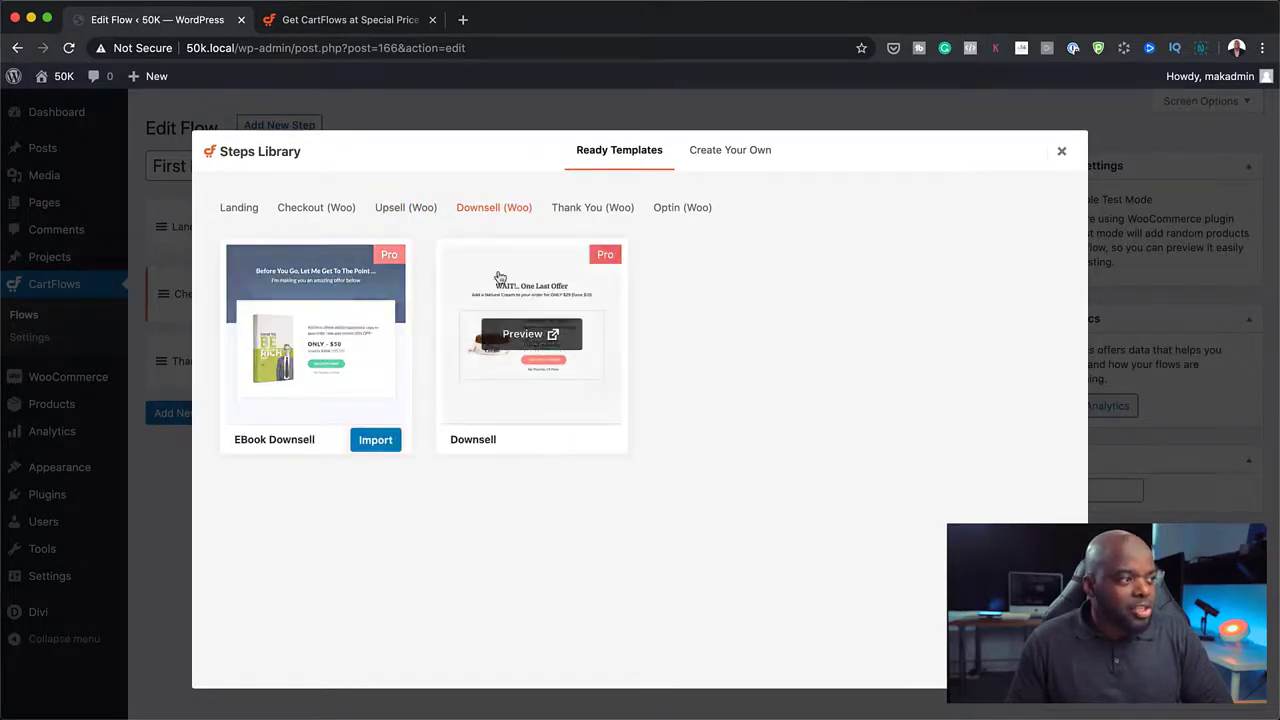
{"action": "left_click", "coordinate": [1062, 154]}
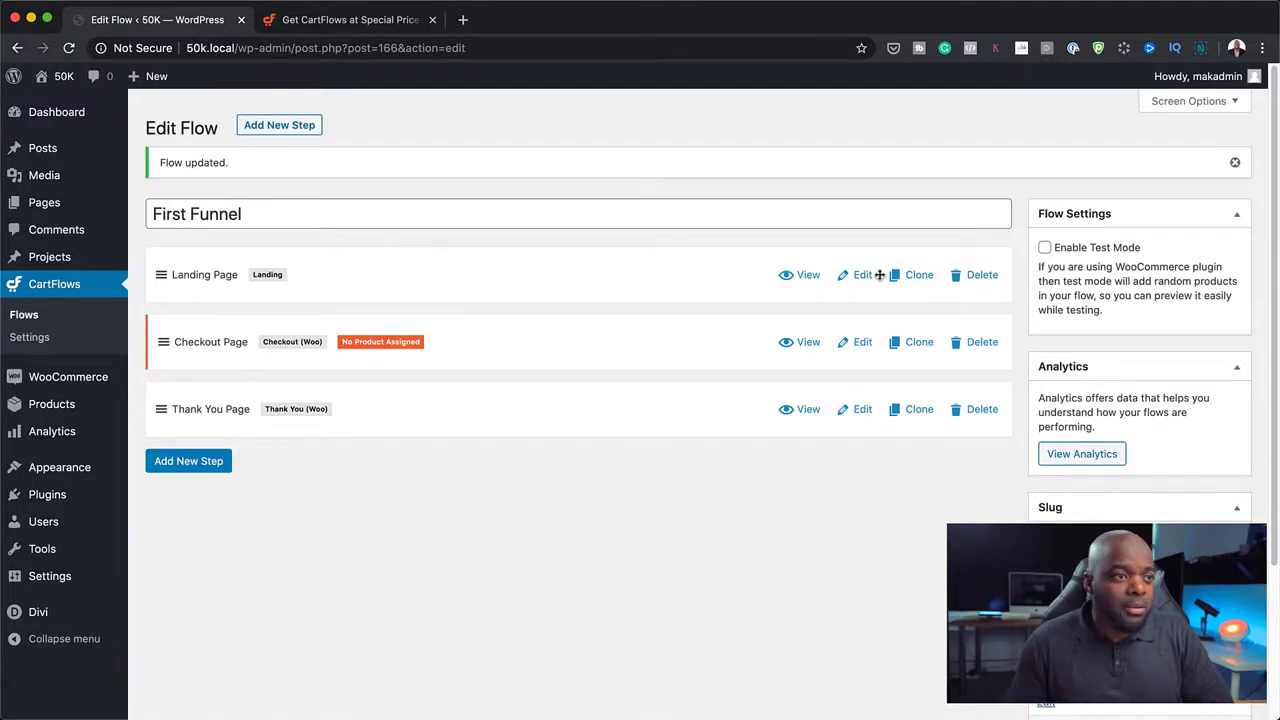
Step: View the flow's landing page and look through its sections from the main offer to the purchase appeal
{"action": "left_click", "coordinate": [808, 278]}
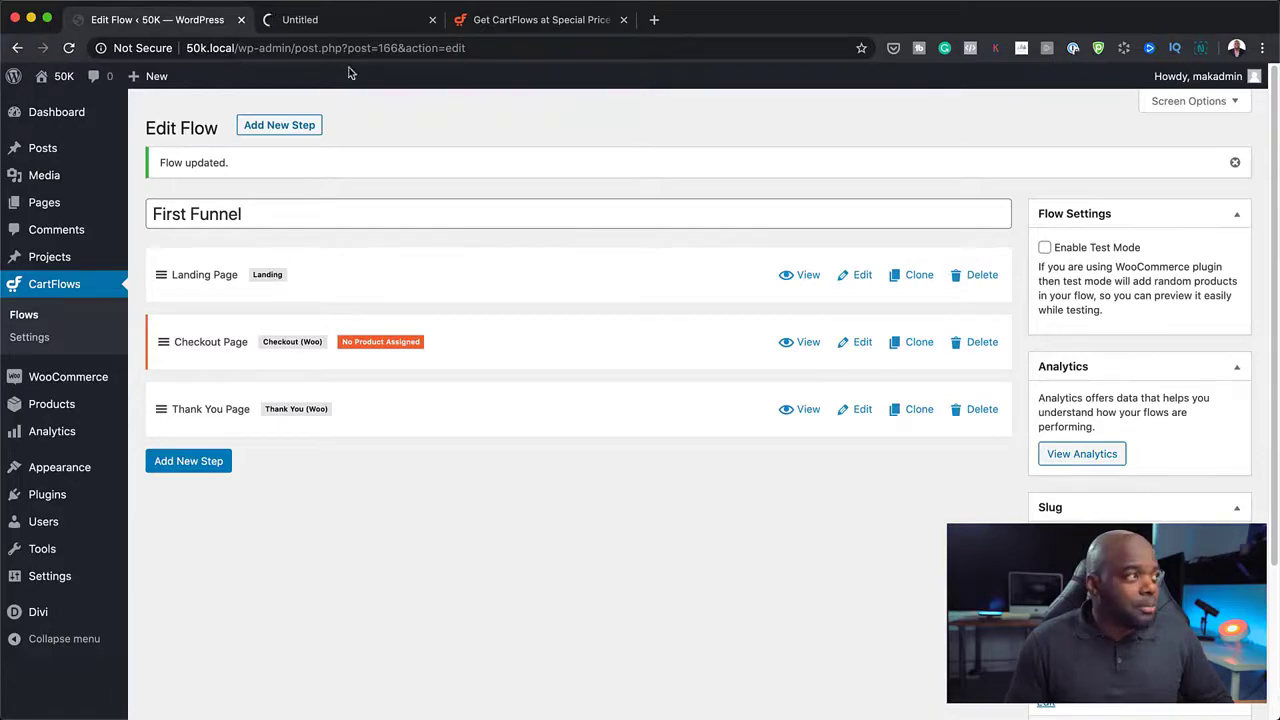
{"action": "left_click", "coordinate": [320, 19]}
{"action": "scroll", "coordinate": [629, 554], "scroll_direction": "down", "scroll_amount": 5}
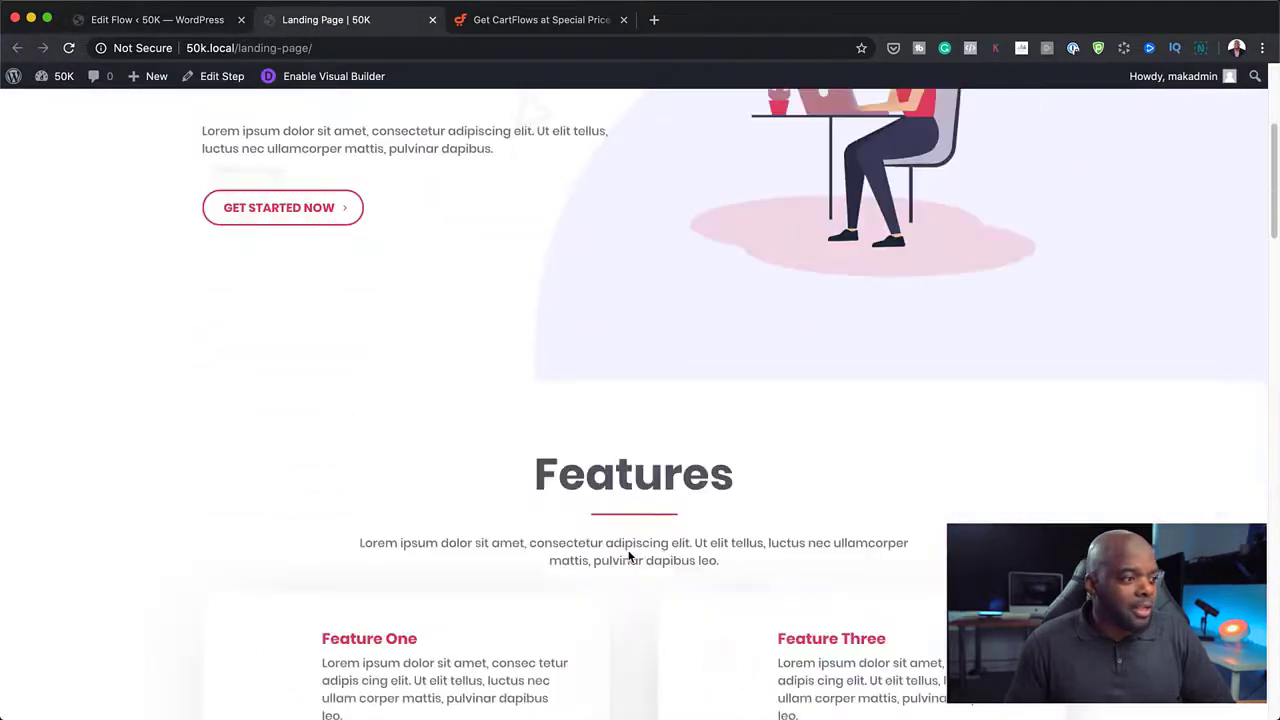
{"action": "scroll", "coordinate": [629, 556], "scroll_direction": "down", "scroll_amount": 15}
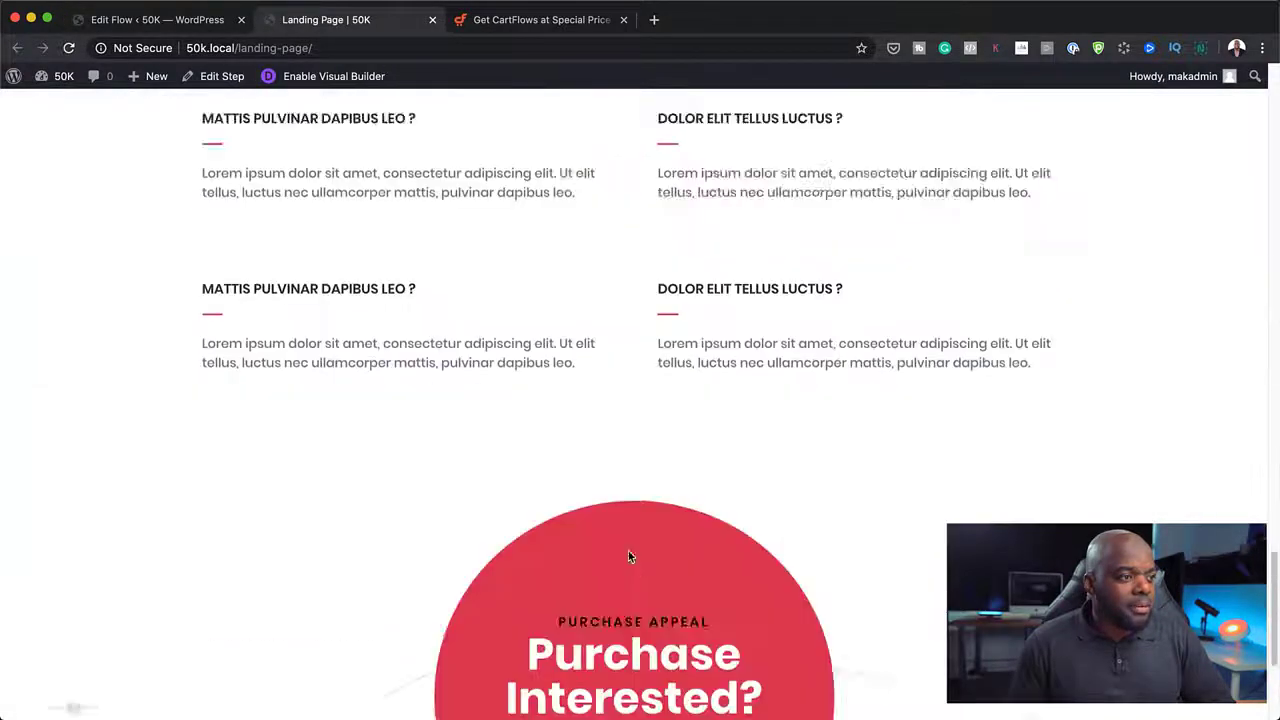
{"action": "scroll", "coordinate": [629, 556], "scroll_direction": "up", "scroll_amount": 20}
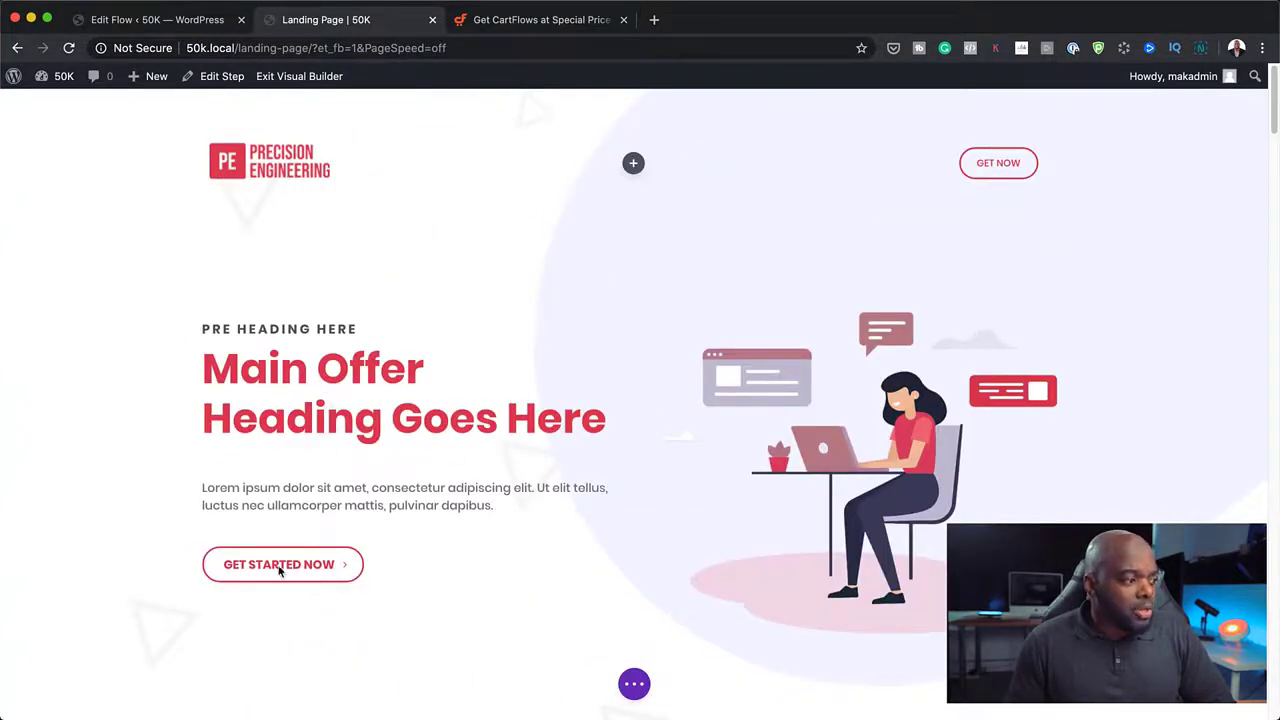
Step: In the landing page's visual builder, replace the Feature Three blurb's image with the key icon and save the module
{"action": "scroll", "coordinate": [834, 526], "scroll_direction": "down", "scroll_amount": 15}
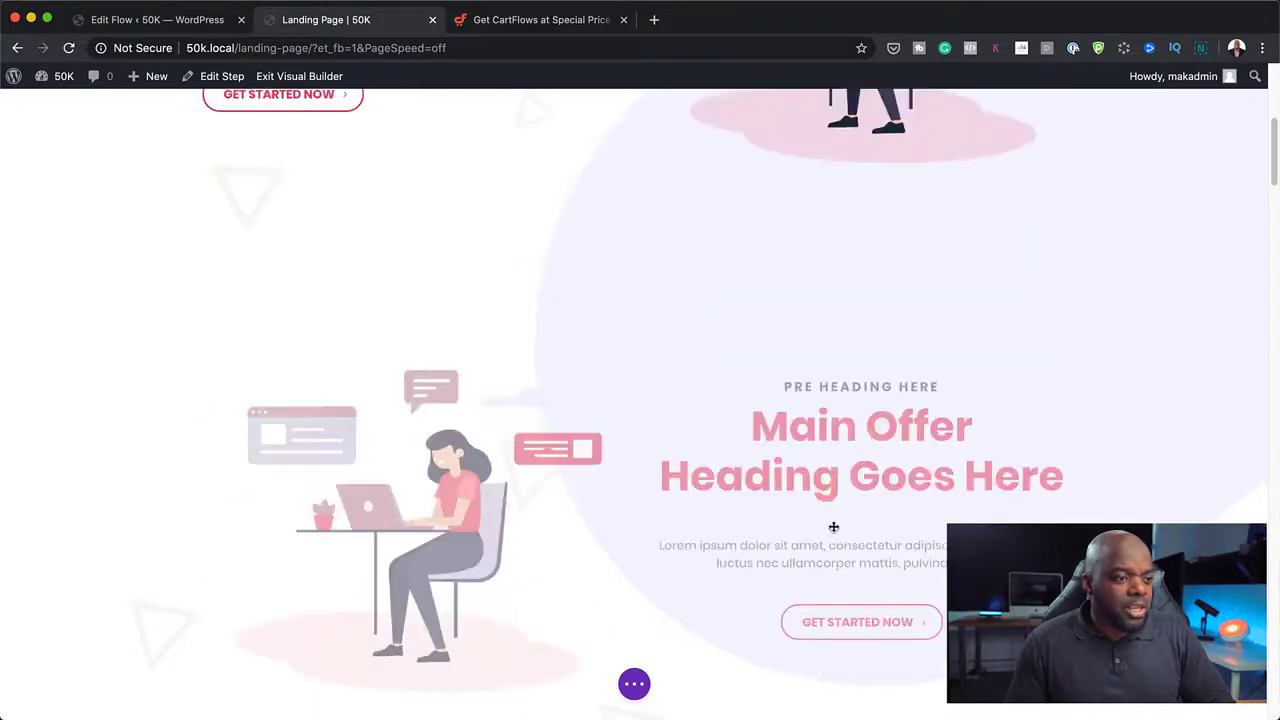
{"action": "scroll", "coordinate": [834, 526], "scroll_direction": "down", "scroll_amount": 2}
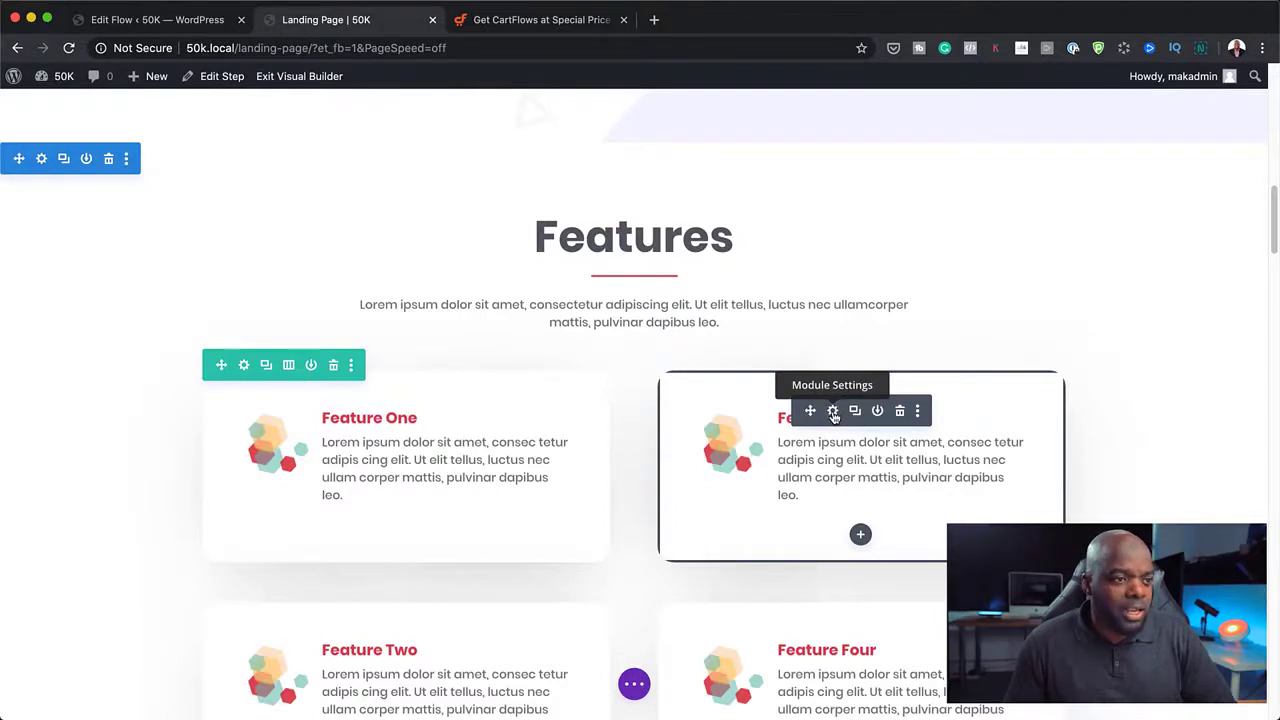
{"action": "left_click", "coordinate": [833, 412]}
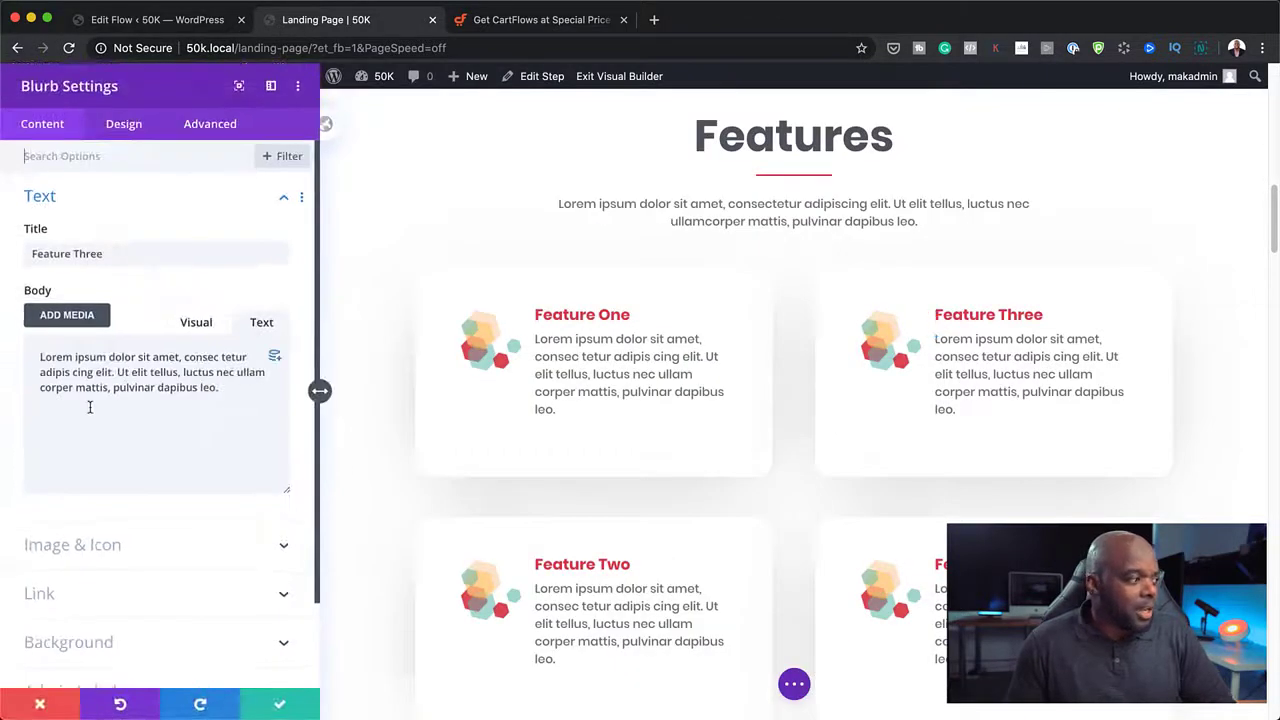
{"action": "left_click", "coordinate": [103, 547]}
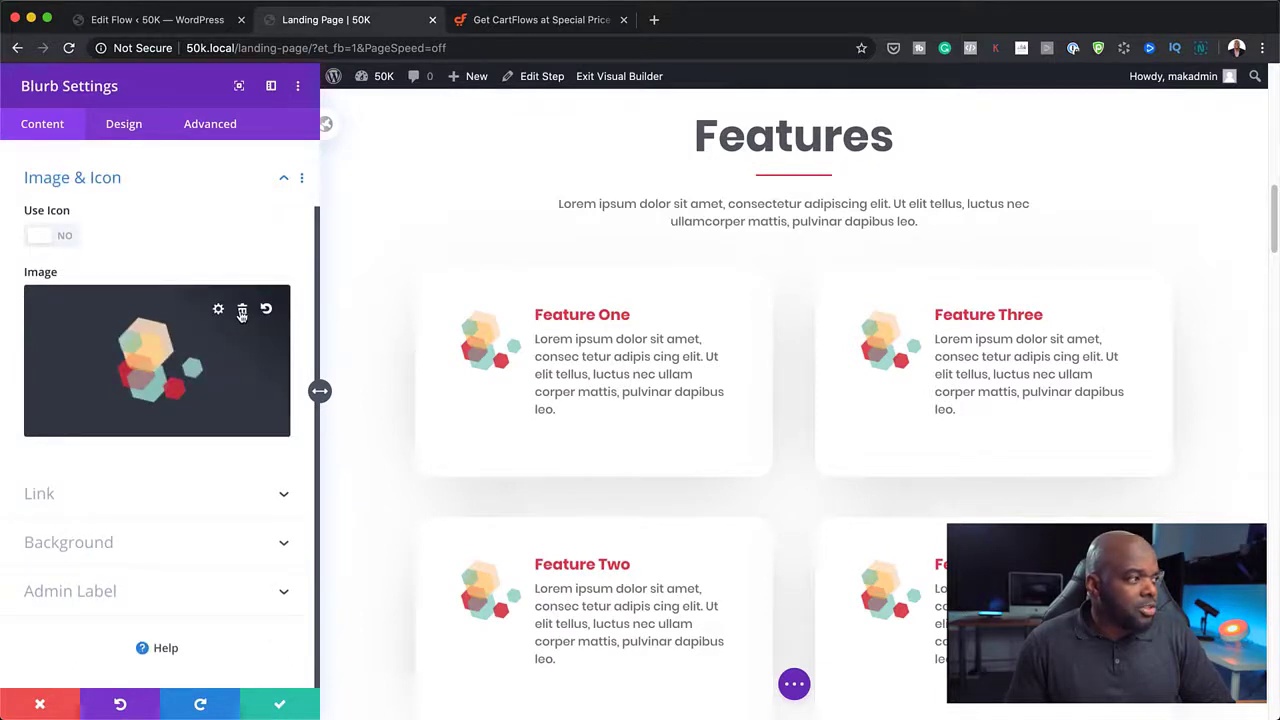
{"action": "left_click", "coordinate": [64, 238]}
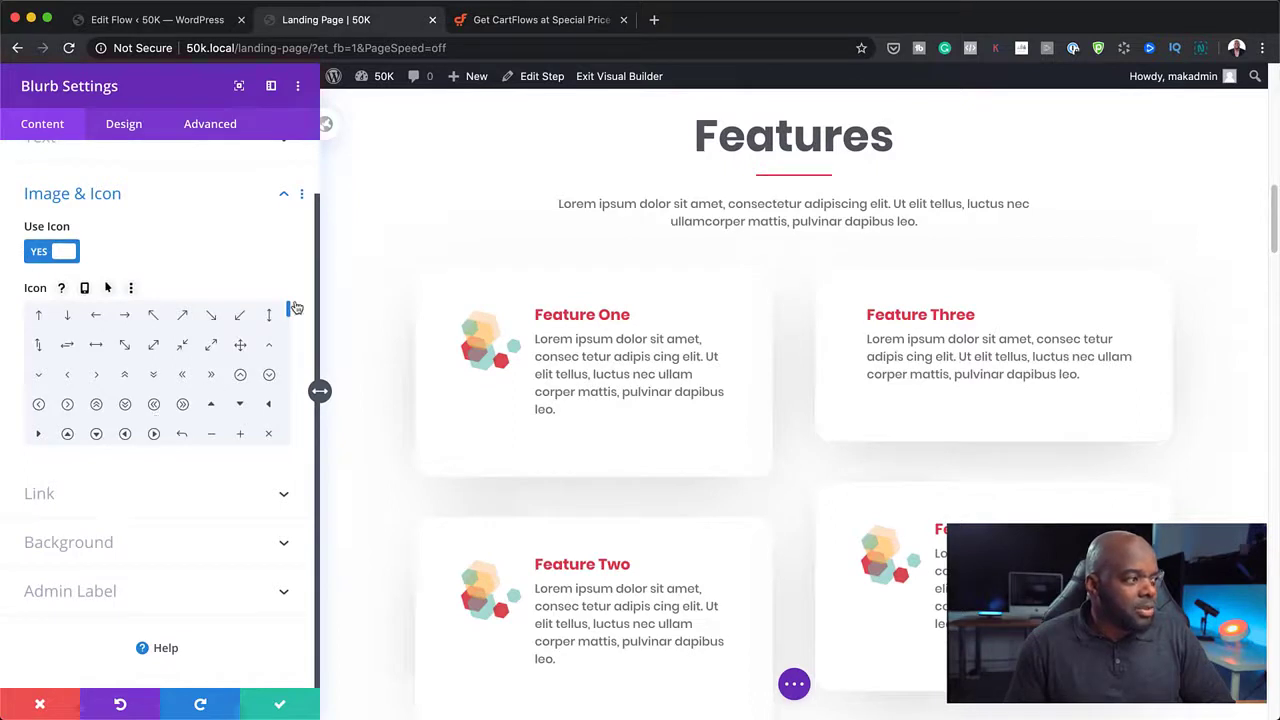
{"action": "left_click_drag", "start_coordinate": [295, 307], "coordinate": [292, 338]}
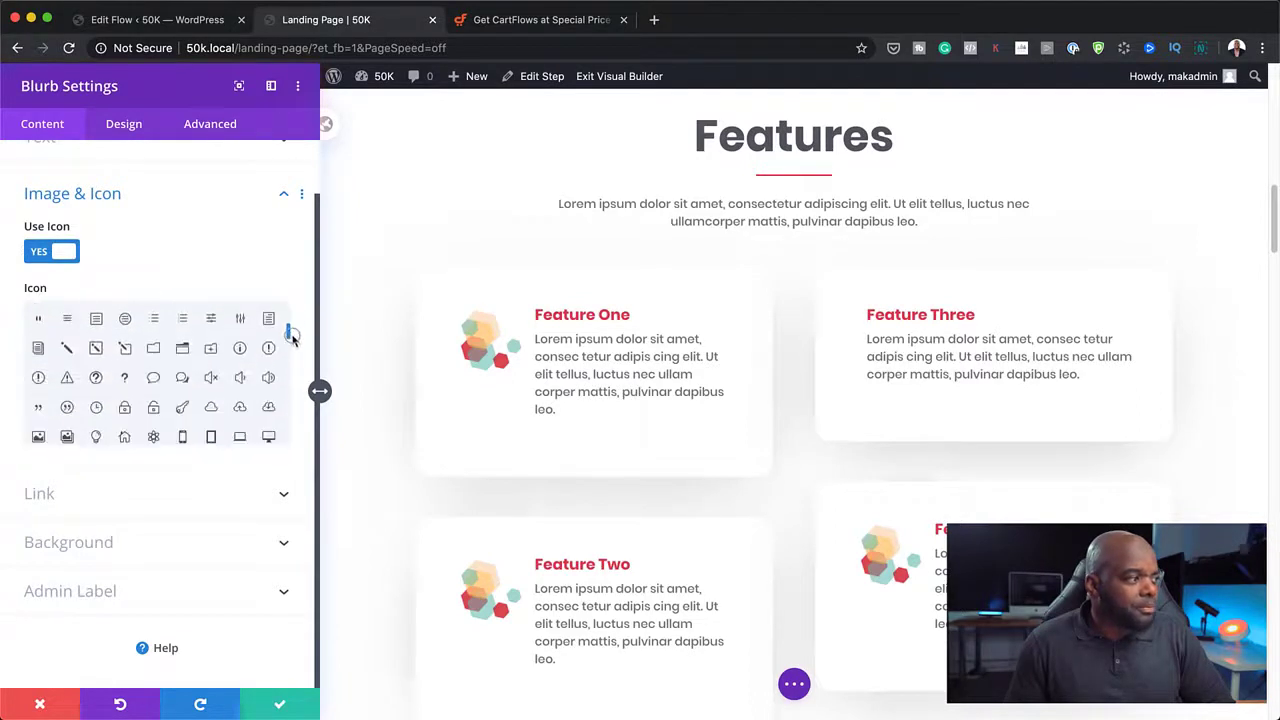
{"action": "left_click", "coordinate": [181, 408]}
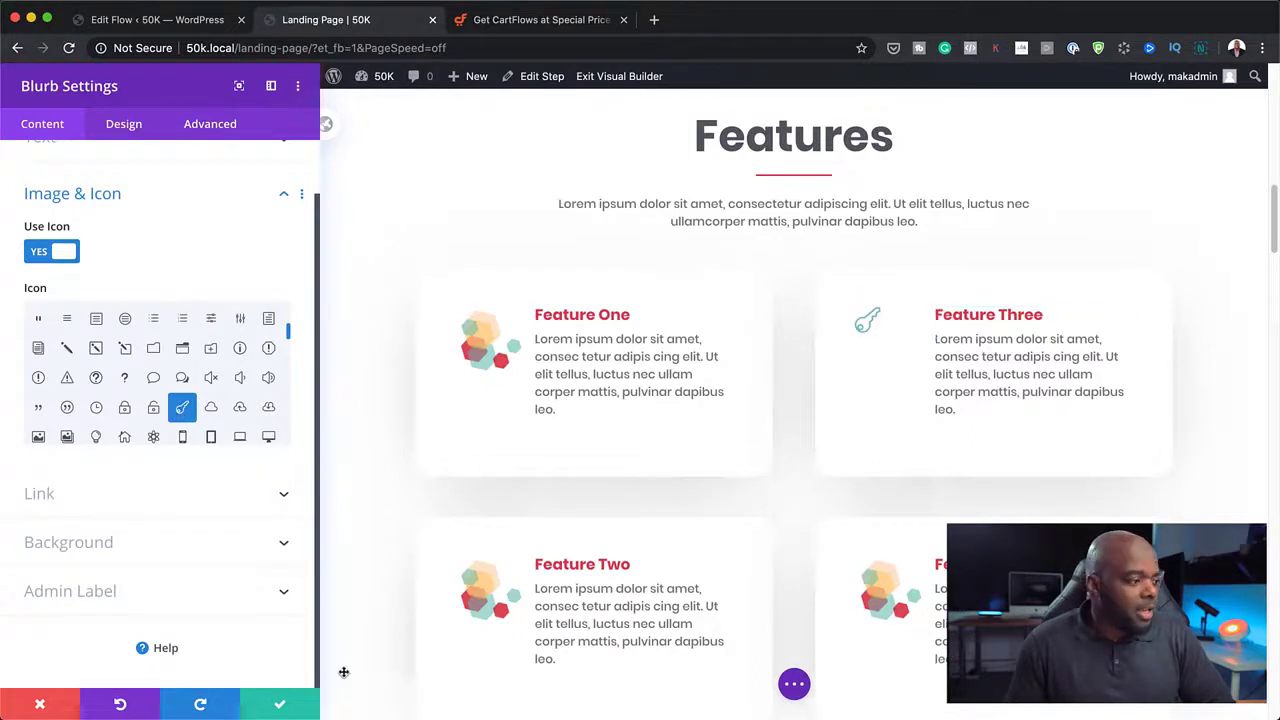
{"action": "left_click", "coordinate": [280, 706]}
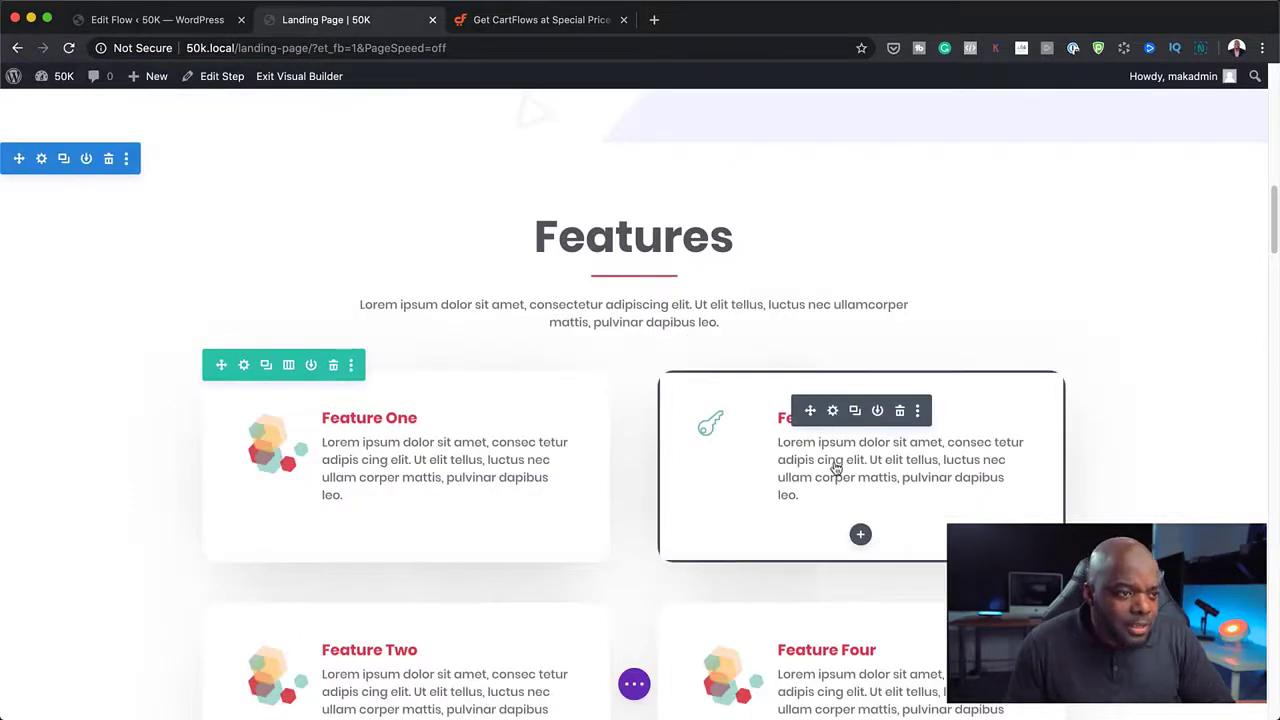
Step: Change the title of the Feature Three blurb to New Feature Three
{"action": "left_click", "coordinate": [833, 411]}
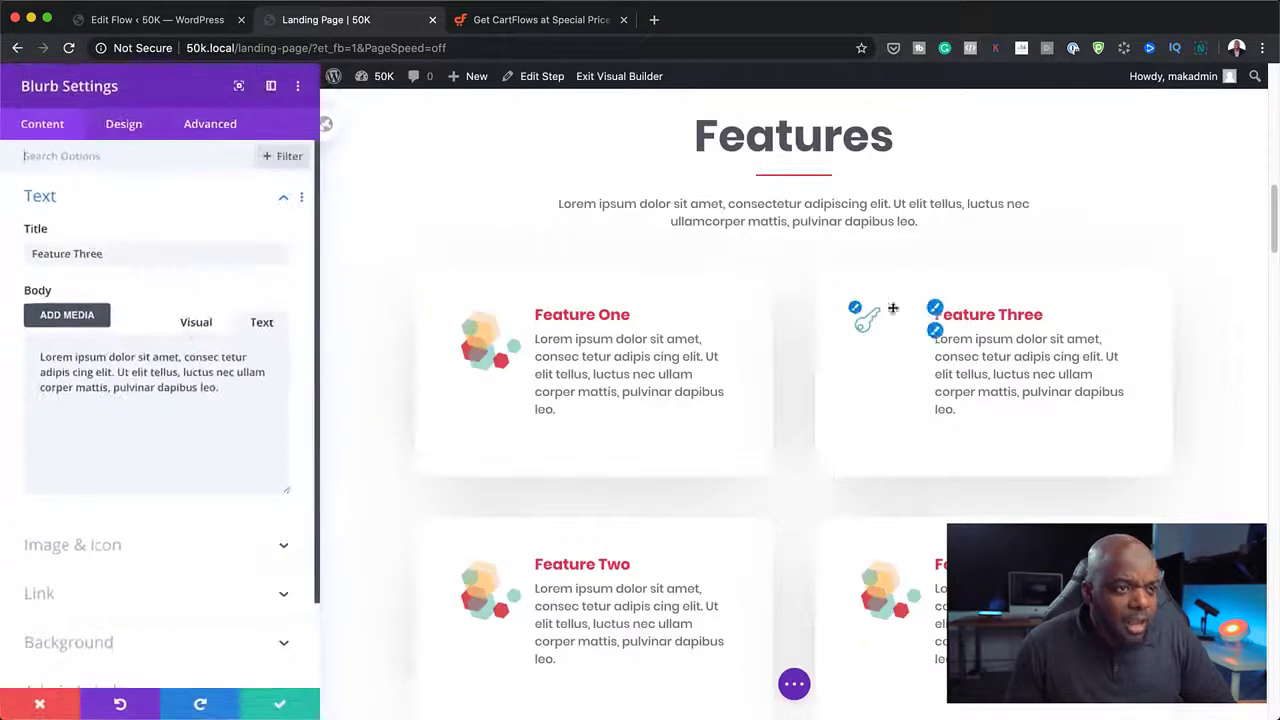
{"action": "left_click", "coordinate": [108, 254]}
{"action": "mouse_move", "coordinate": [108, 254]}
{"action": "left_mouse_down"}
{"action": "mouse_move", "coordinate": [54, 262]}
{"action": "mouse_move", "coordinate": [108, 255]}
{"action": "left_mouse_up"}
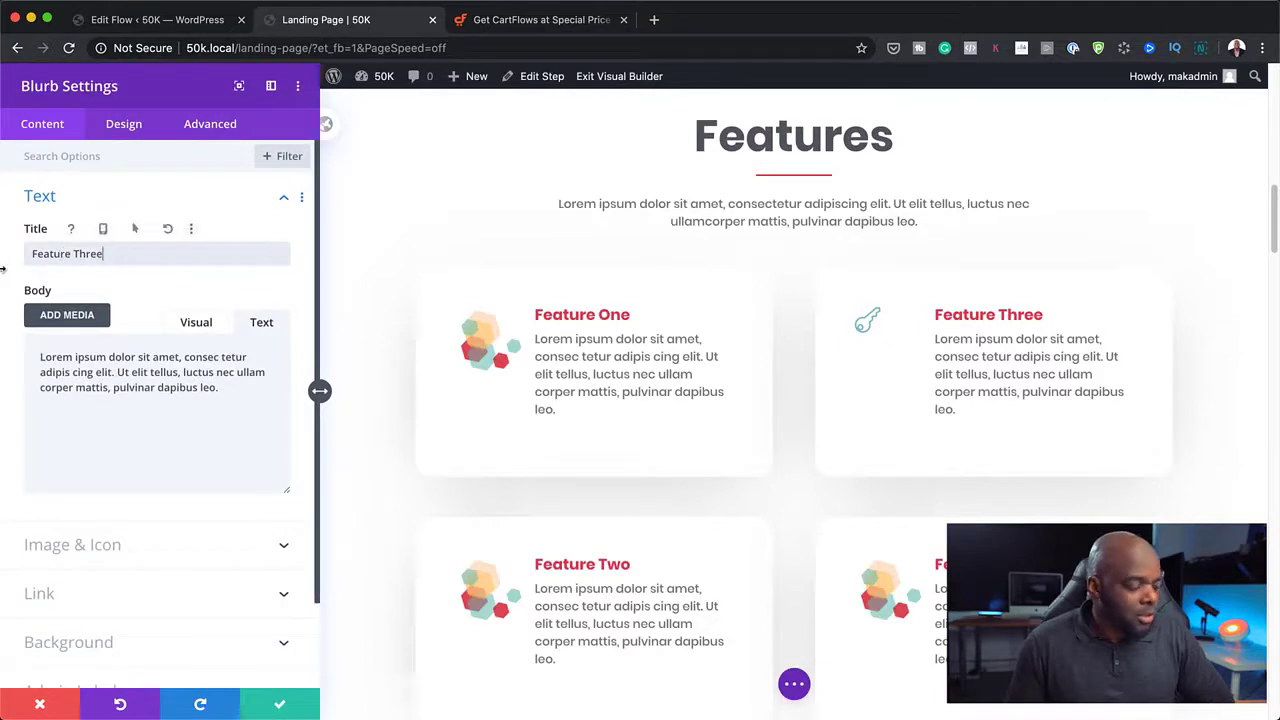
{"action": "triple_click", "coordinate": [108, 255]}
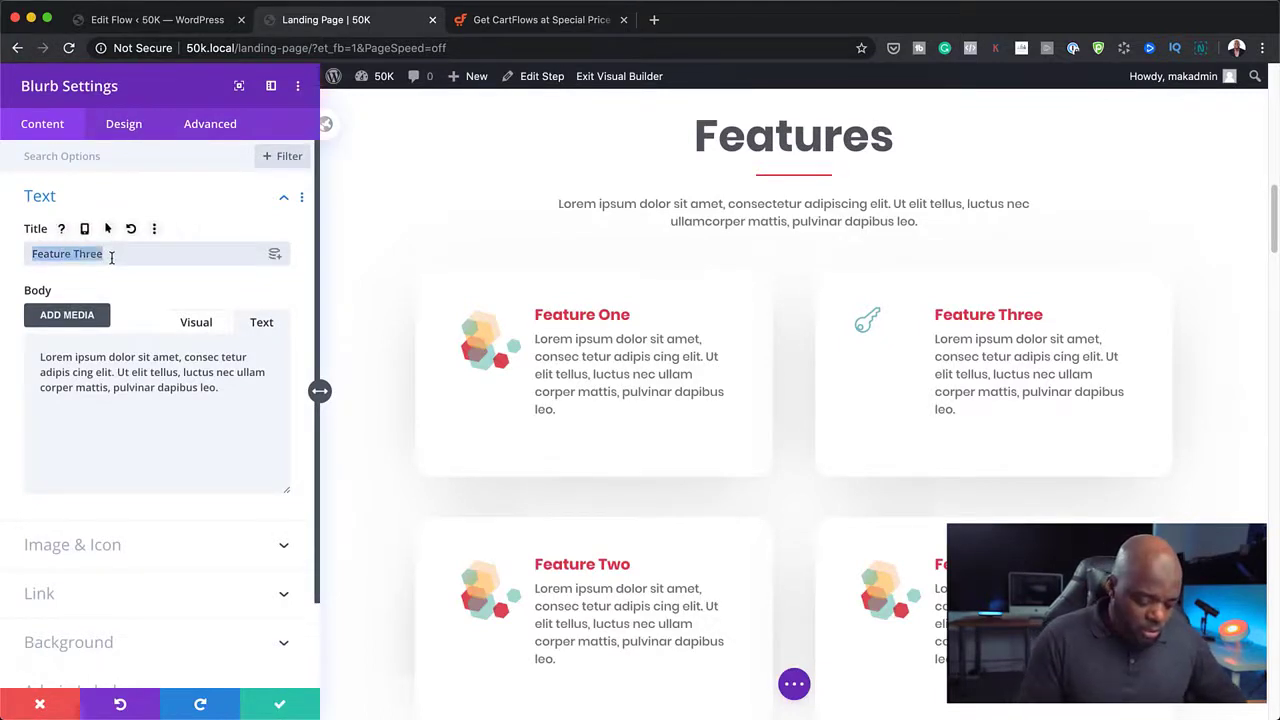
{"action": "left_click", "coordinate": [28, 254]}
{"action": "type", "text": "New"}
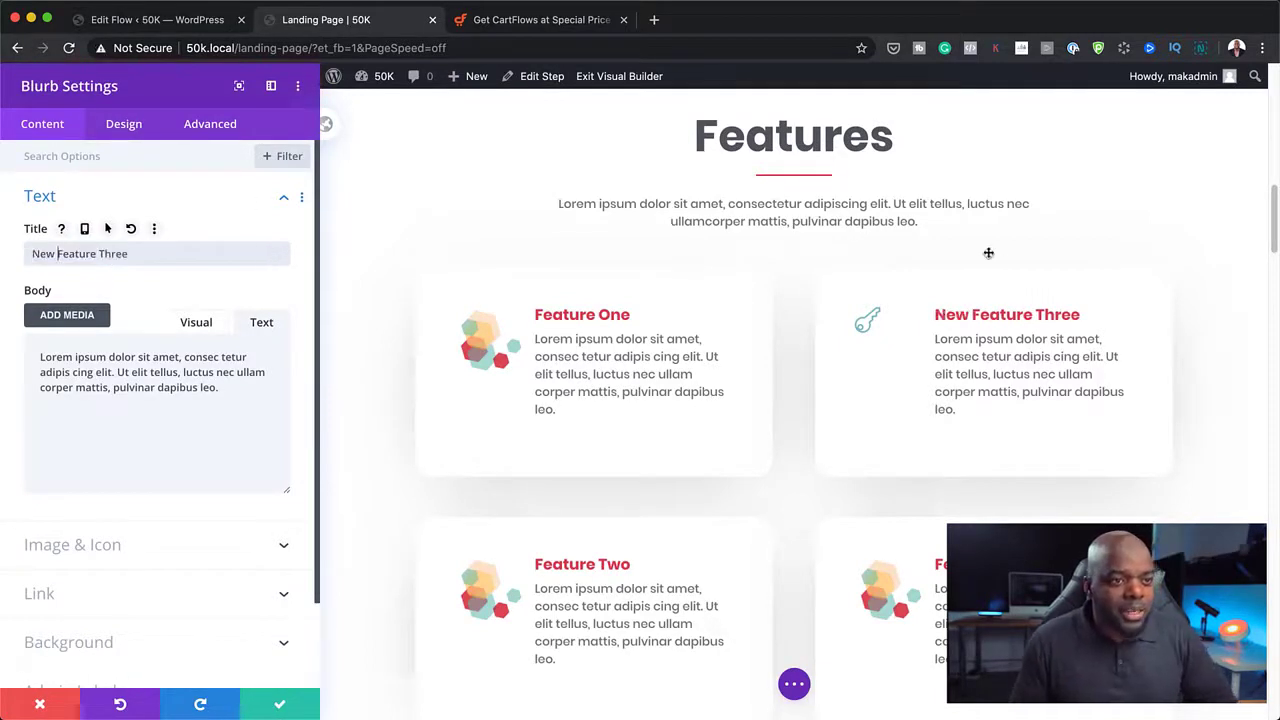
Step: Check the blurb's text design options and save the module settings
{"action": "left_click", "coordinate": [124, 126]}
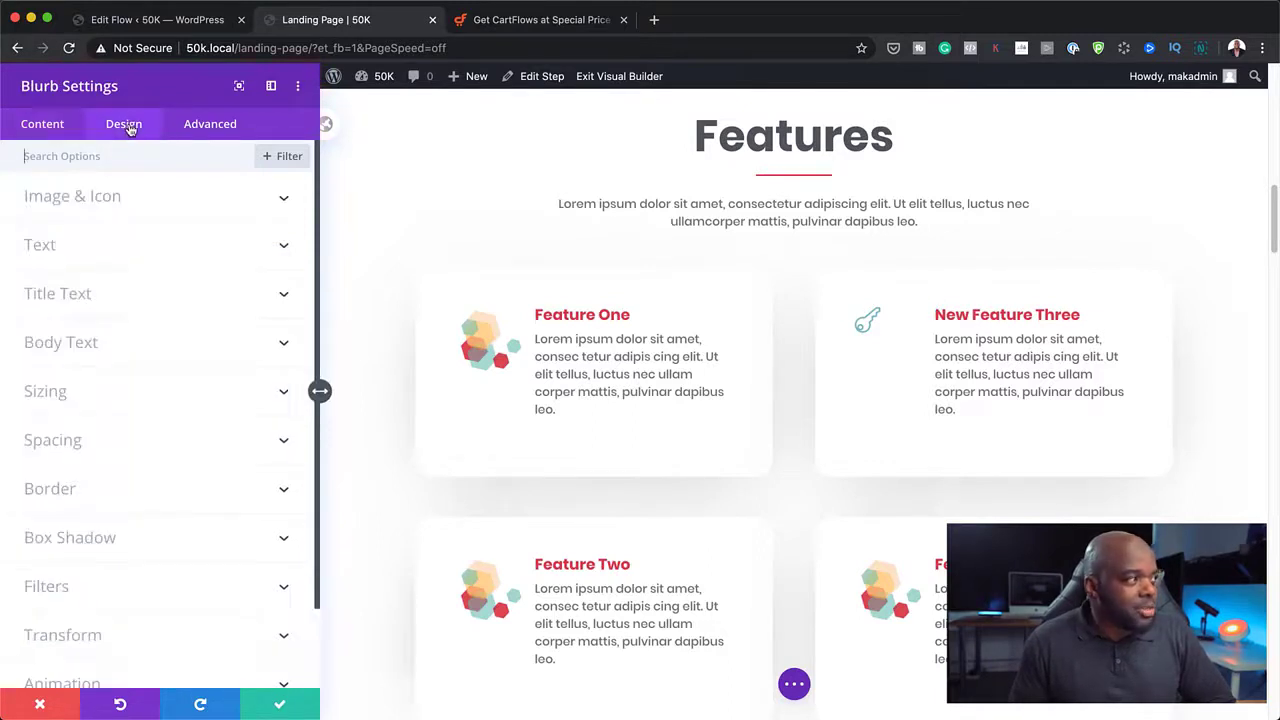
{"action": "left_click", "coordinate": [55, 253]}
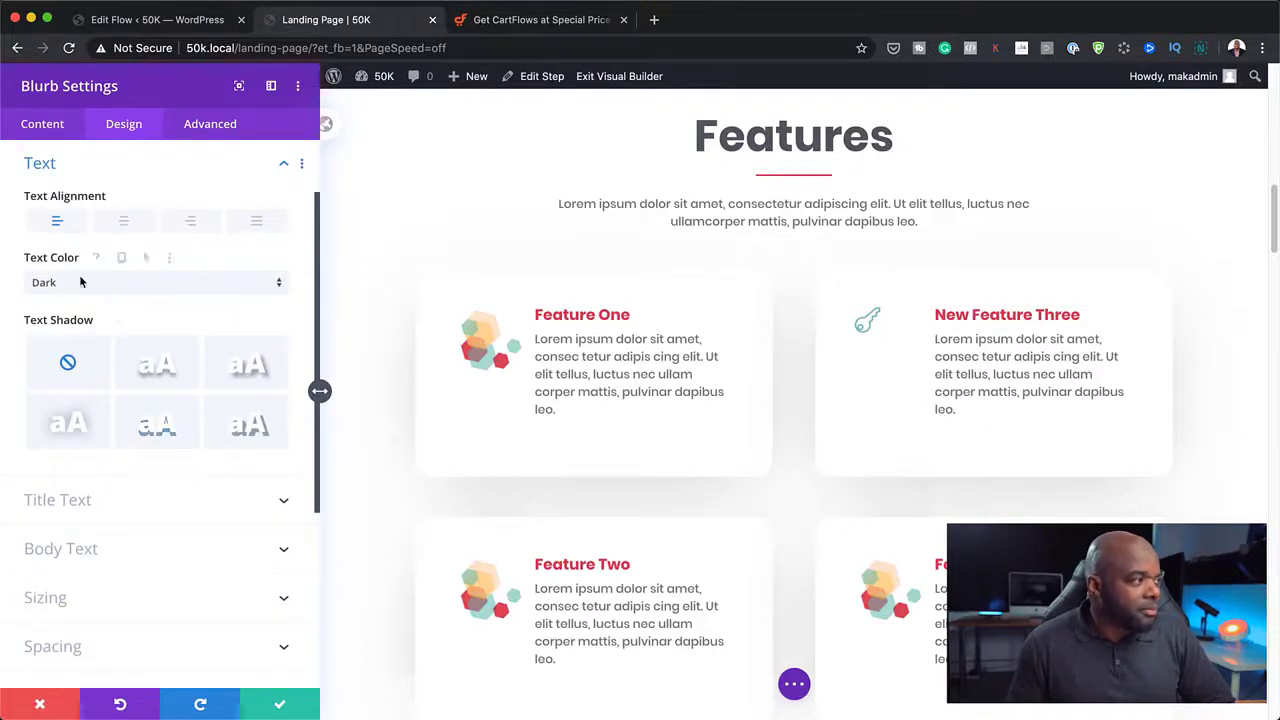
{"action": "scroll", "coordinate": [80, 277], "scroll_direction": "down", "scroll_amount": 4}
{"action": "left_click", "coordinate": [283, 706]}
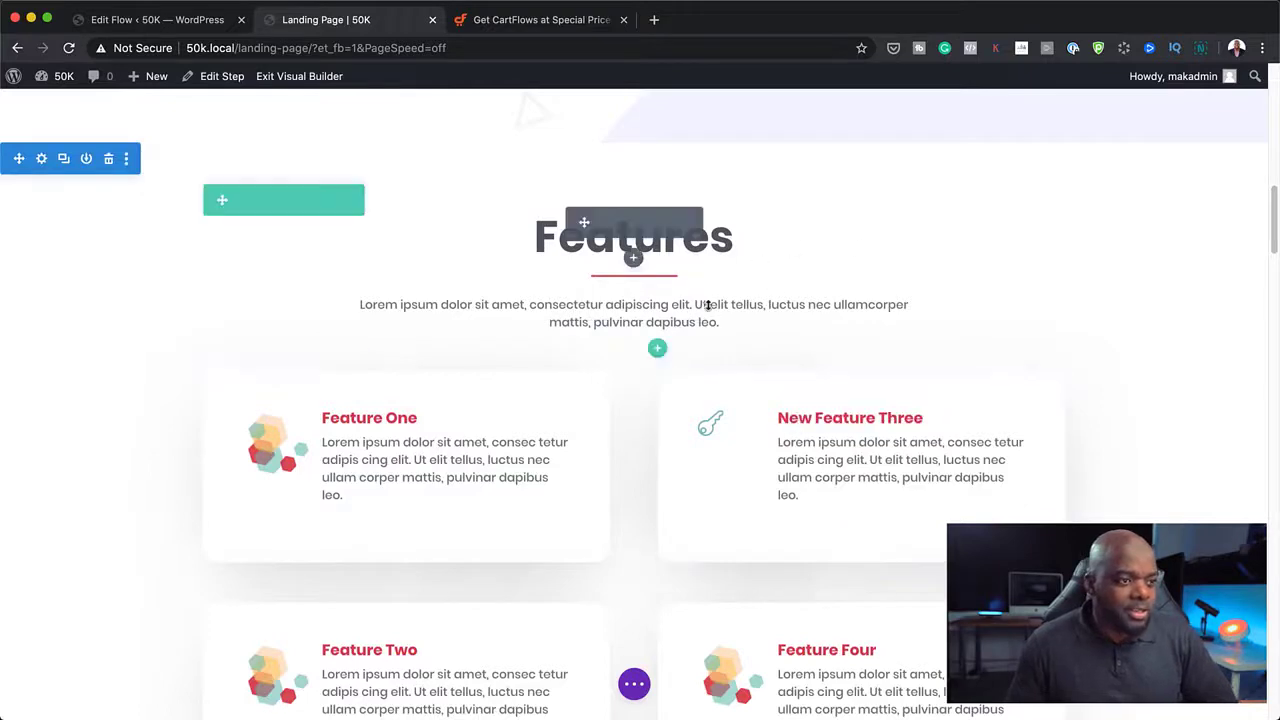
Step: Look over the landing page's Trusted by and Expert Reviews sections in the visual builder
{"action": "scroll", "coordinate": [811, 495], "scroll_direction": "down", "scroll_amount": 1}
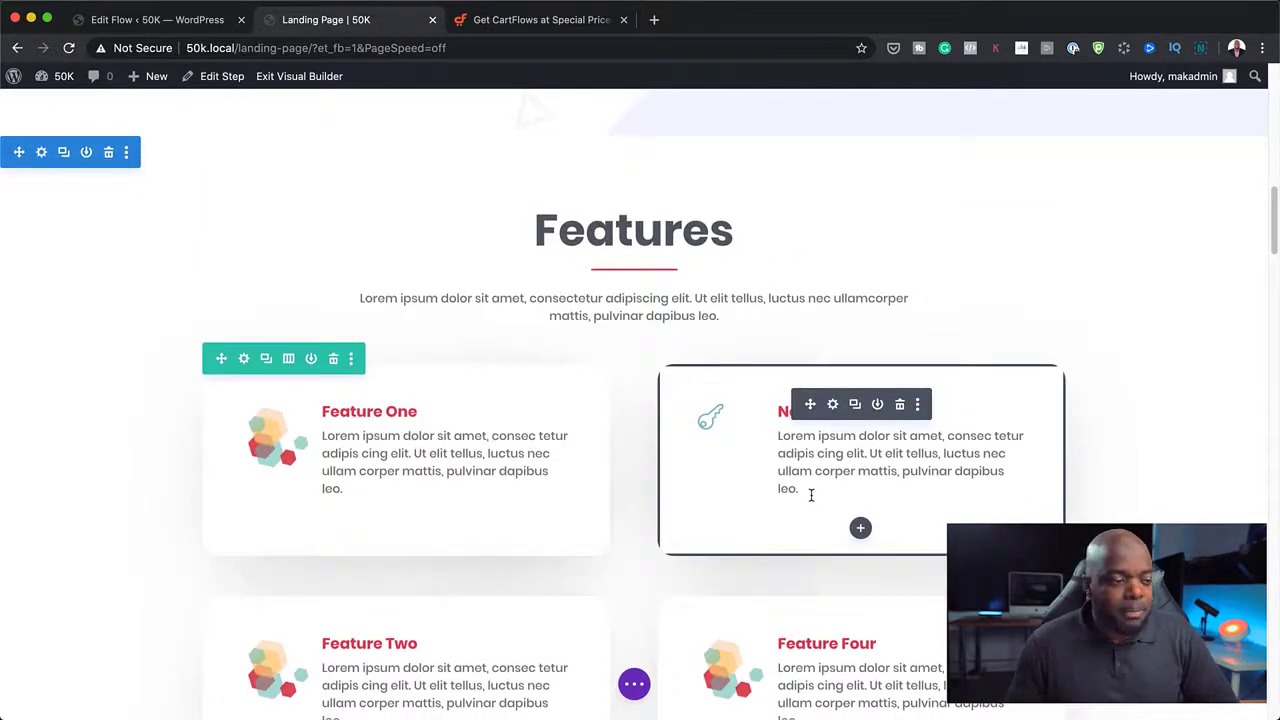
{"action": "scroll", "coordinate": [811, 495], "scroll_direction": "down", "scroll_amount": 10}
{"action": "scroll", "coordinate": [811, 495], "scroll_direction": "down", "scroll_amount": 2}
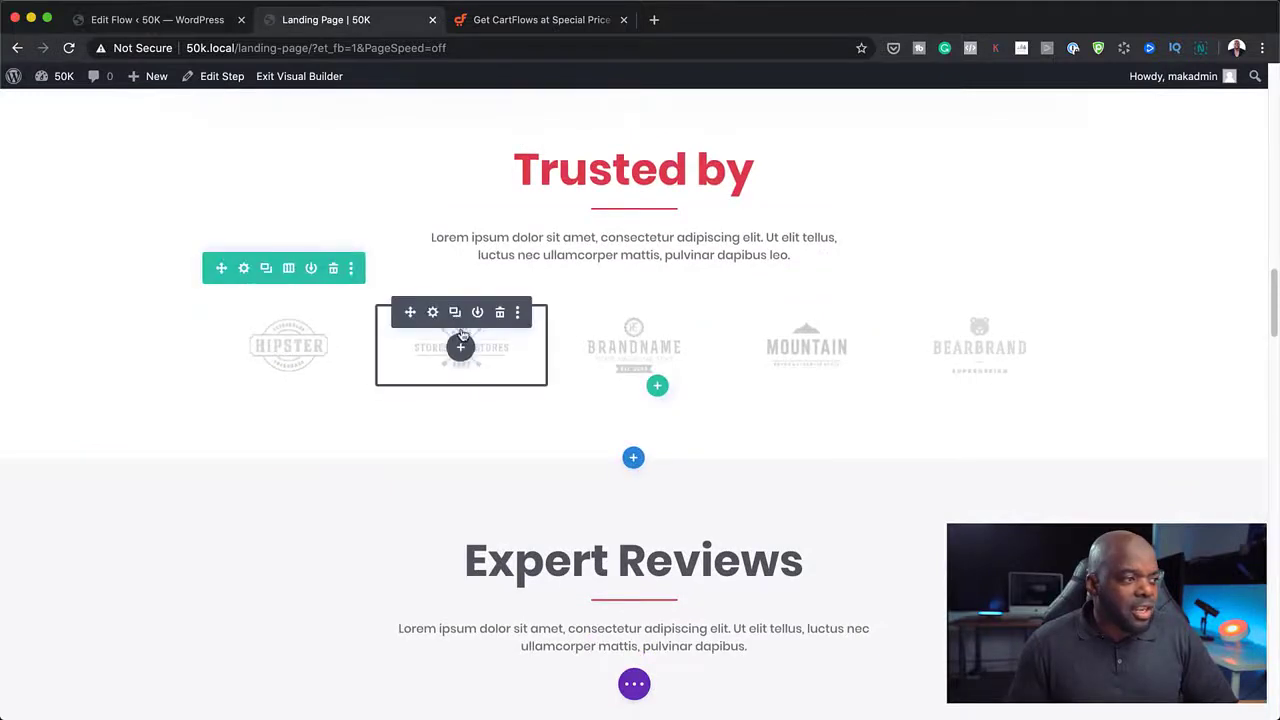
{"action": "scroll", "coordinate": [720, 340], "scroll_direction": "down", "scroll_amount": 5}
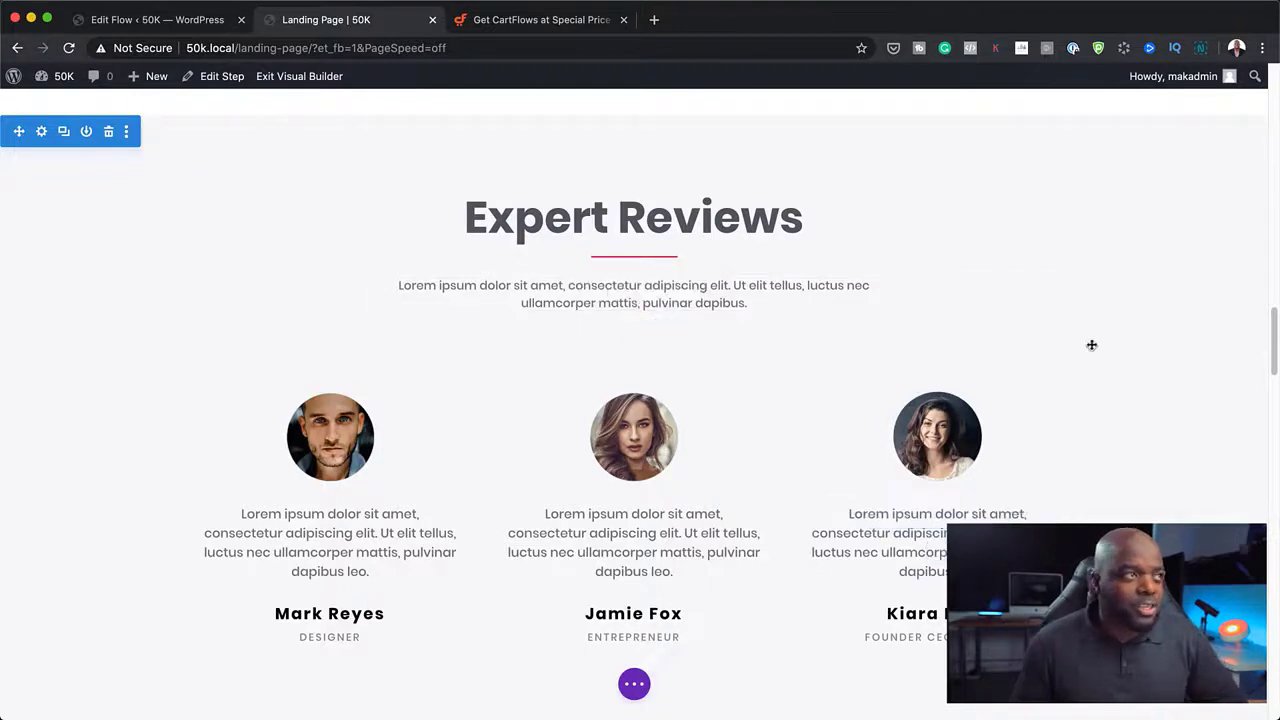
{"action": "scroll", "coordinate": [1089, 343], "scroll_direction": "up", "scroll_amount": 15}
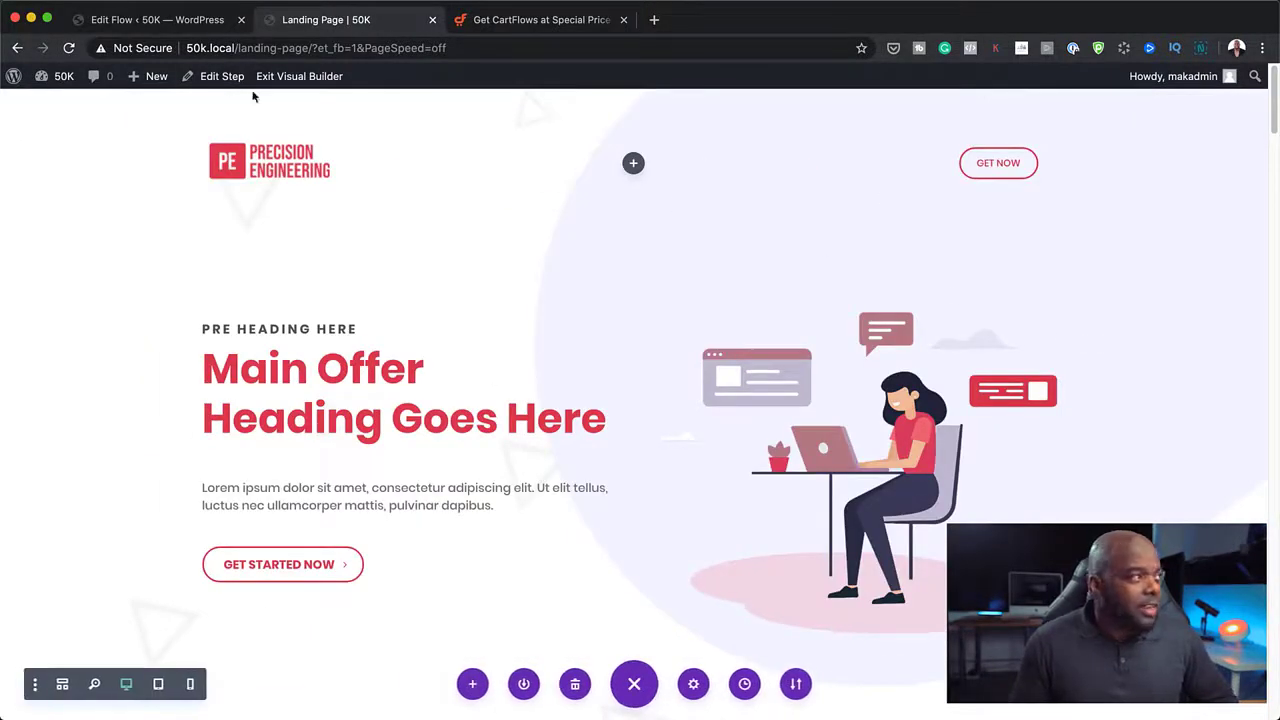
Step: Open the First Funnel flow's Checkout Page step for editing and collapse its three Divi Builder sections
{"action": "left_click", "coordinate": [198, 22]}
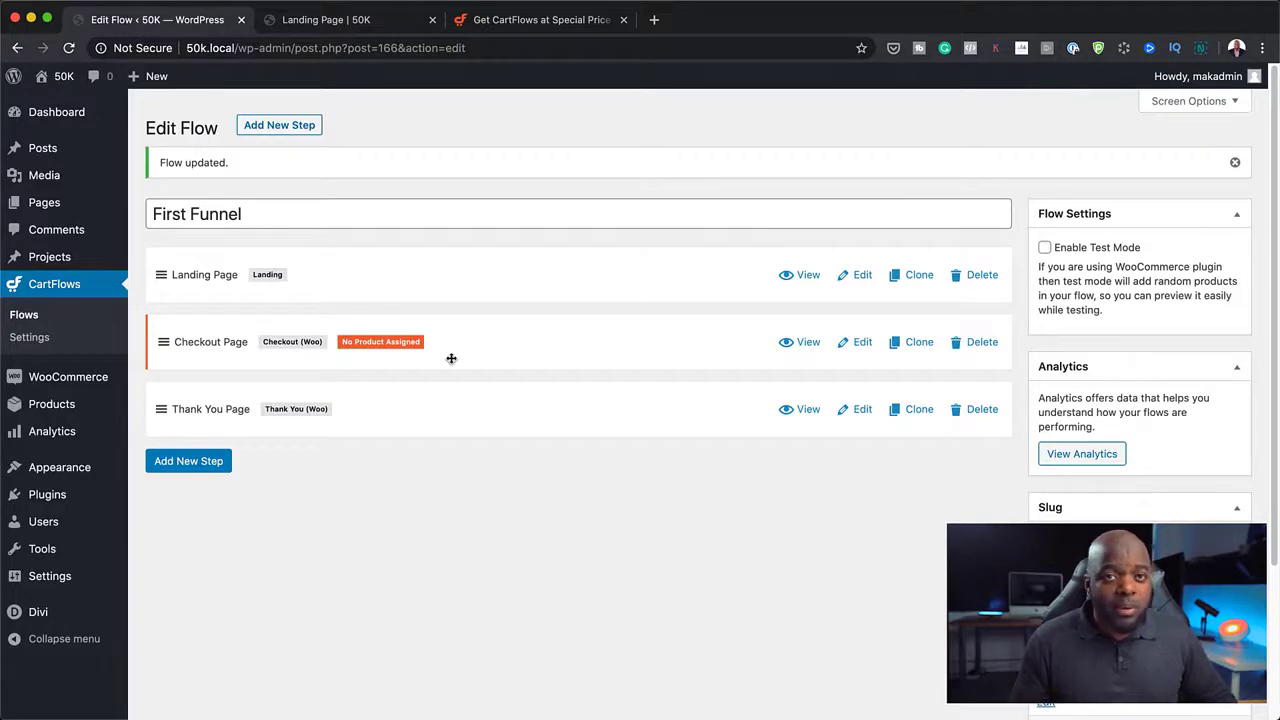
{"action": "left_click", "coordinate": [862, 343]}
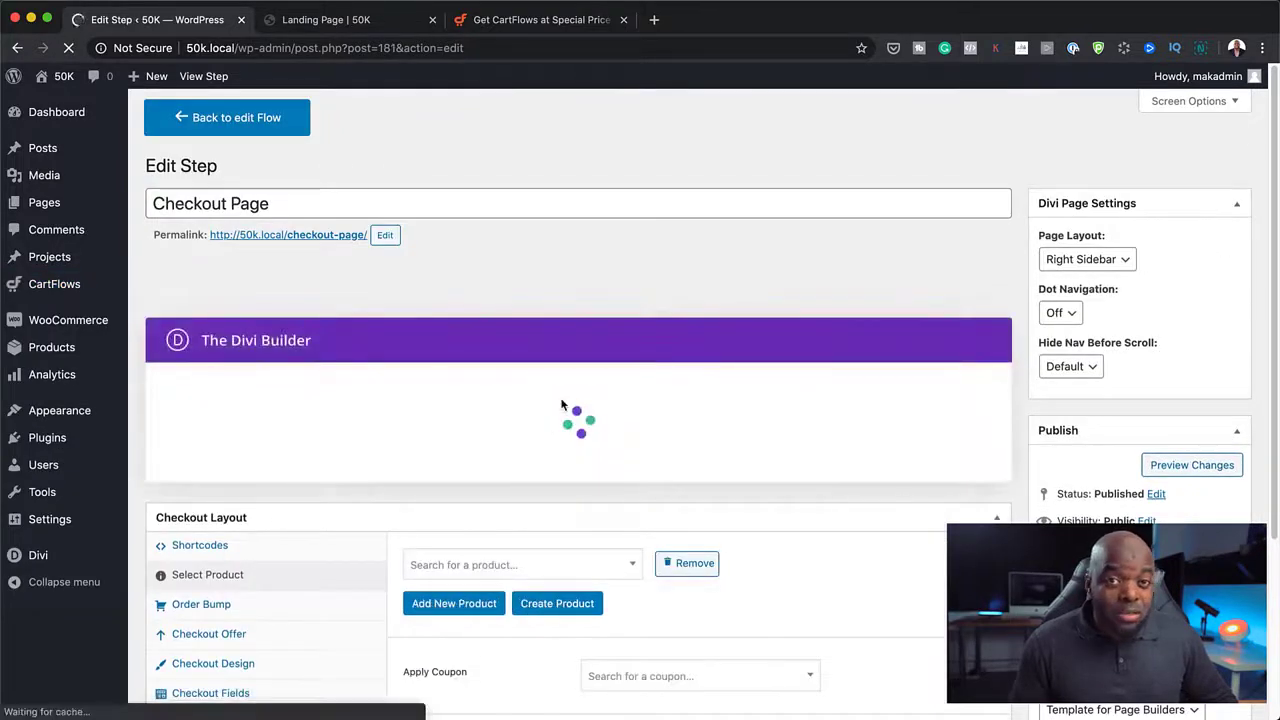
{"action": "scroll", "coordinate": [600, 420], "scroll_direction": "down", "scroll_amount": 3}
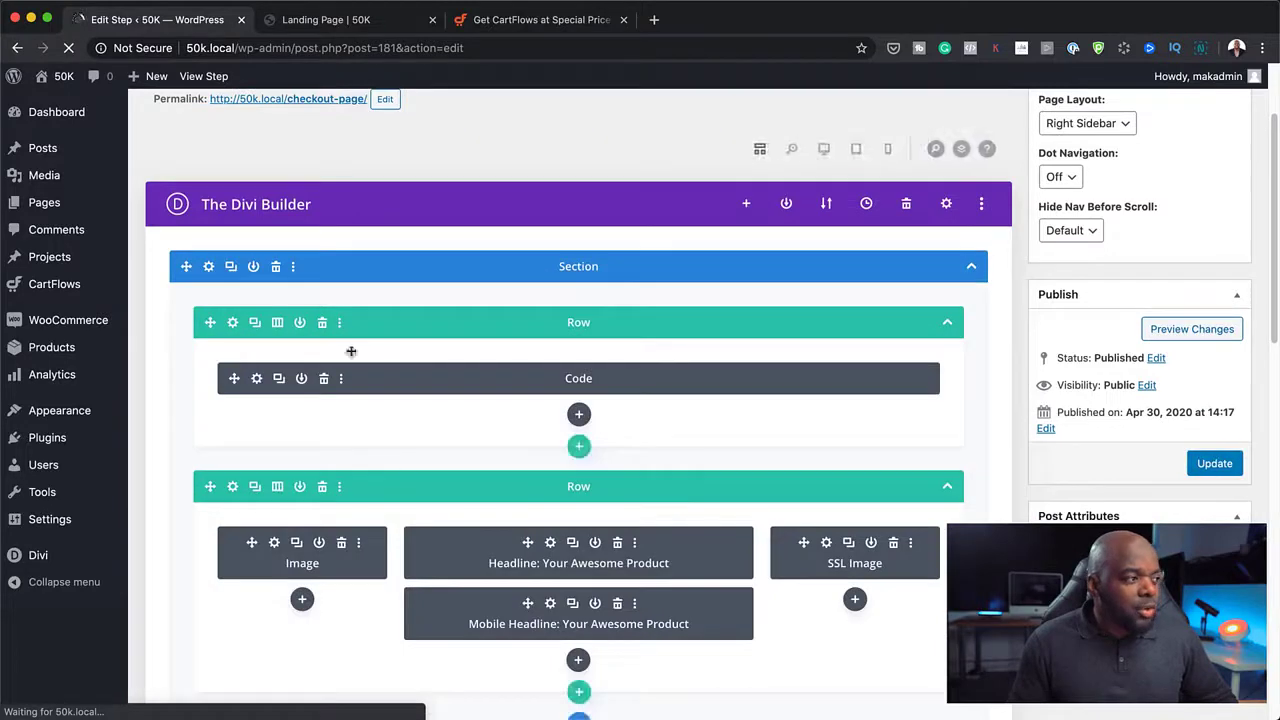
{"action": "left_click", "coordinate": [971, 257]}
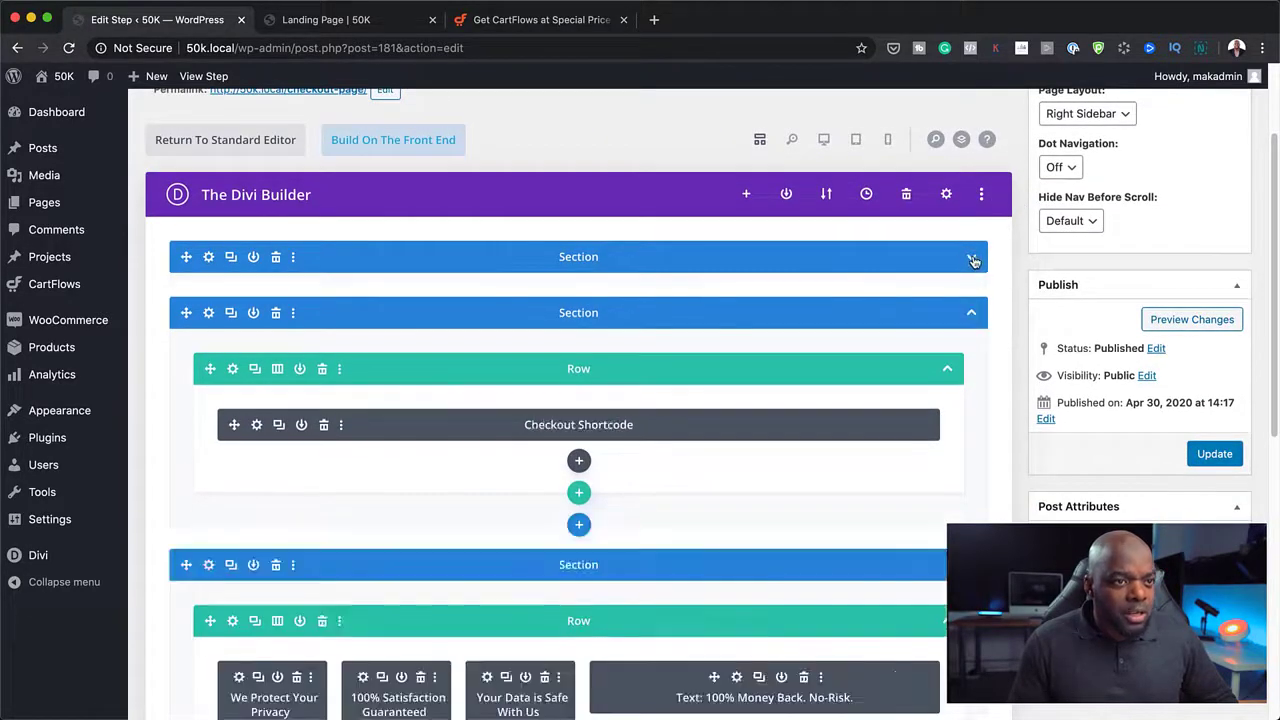
{"action": "left_click", "coordinate": [971, 313]}
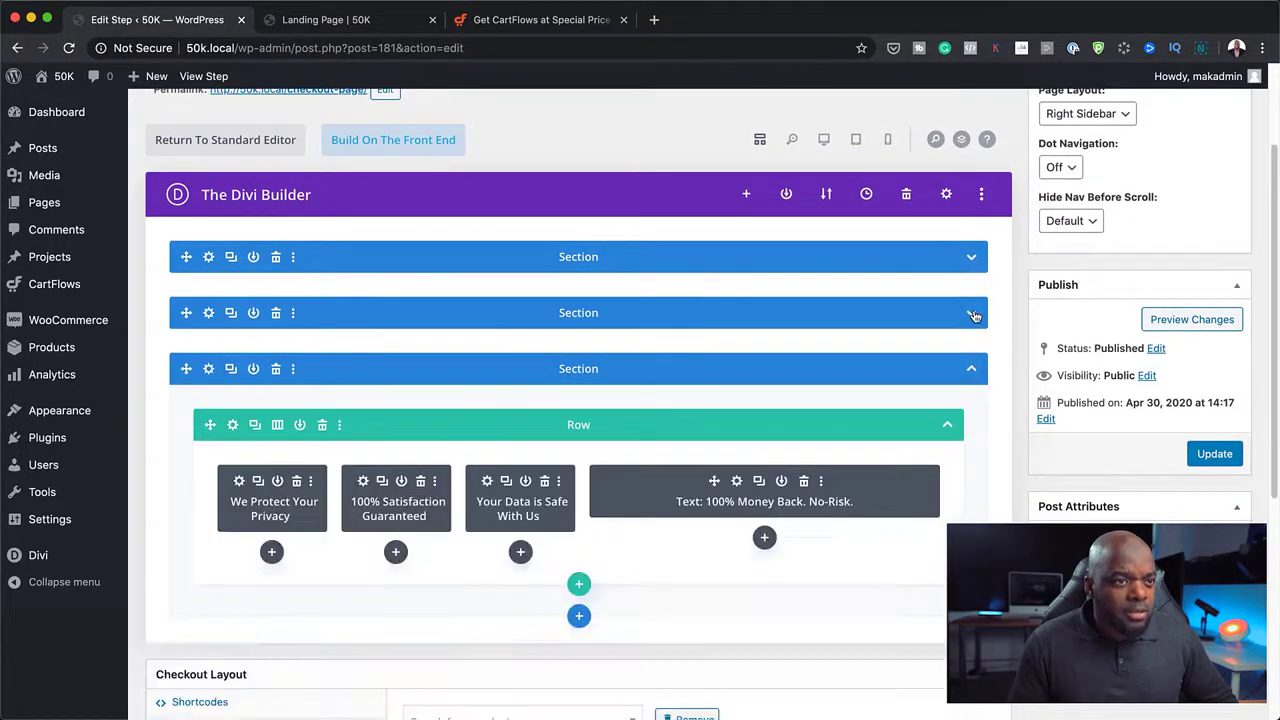
{"action": "left_click", "coordinate": [971, 370]}
{"action": "scroll", "coordinate": [946, 418], "scroll_direction": "down", "scroll_amount": 2}
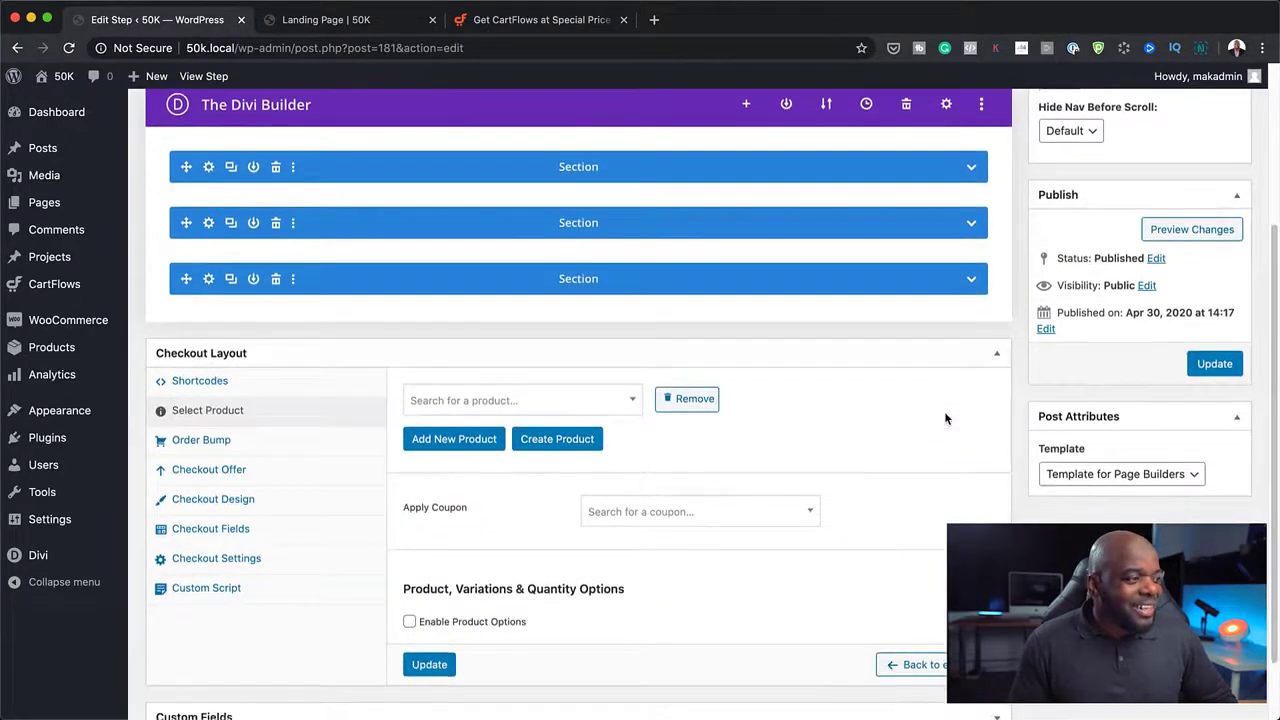
Step: Assign the Consulting product to the checkout page
{"action": "left_click", "coordinate": [466, 405]}
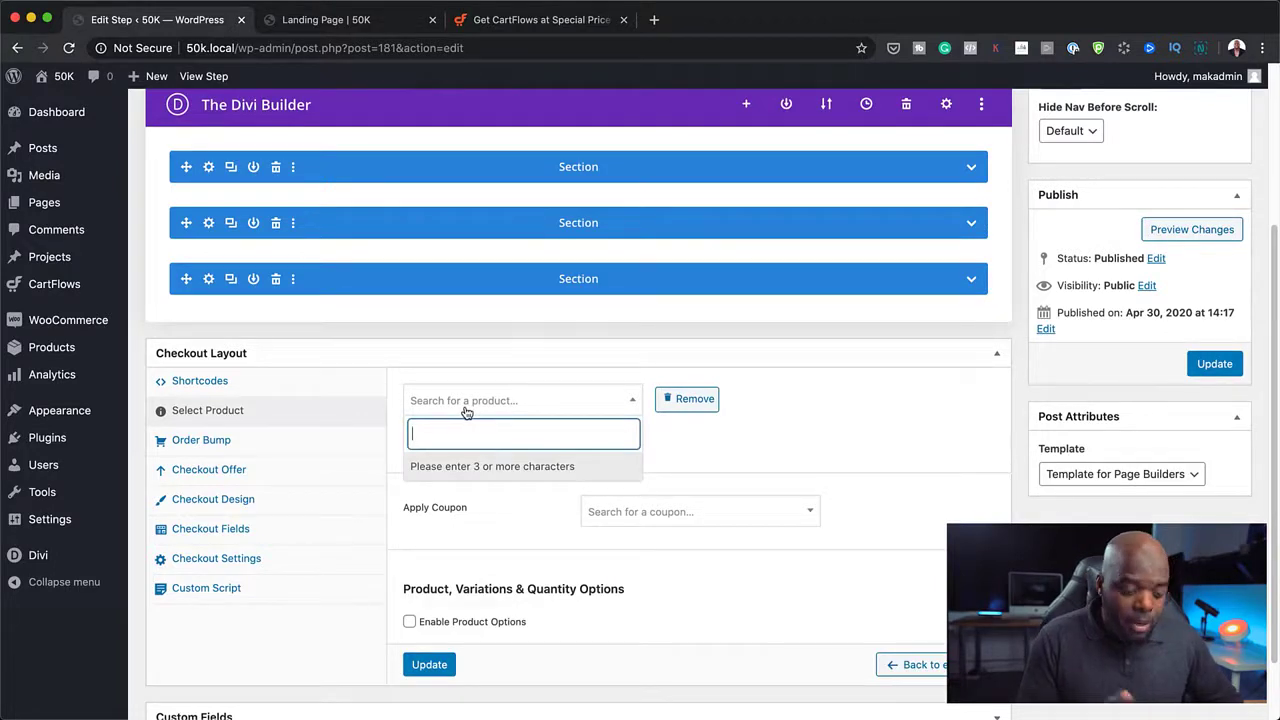
{"action": "type", "text": "Consulting (#164"}
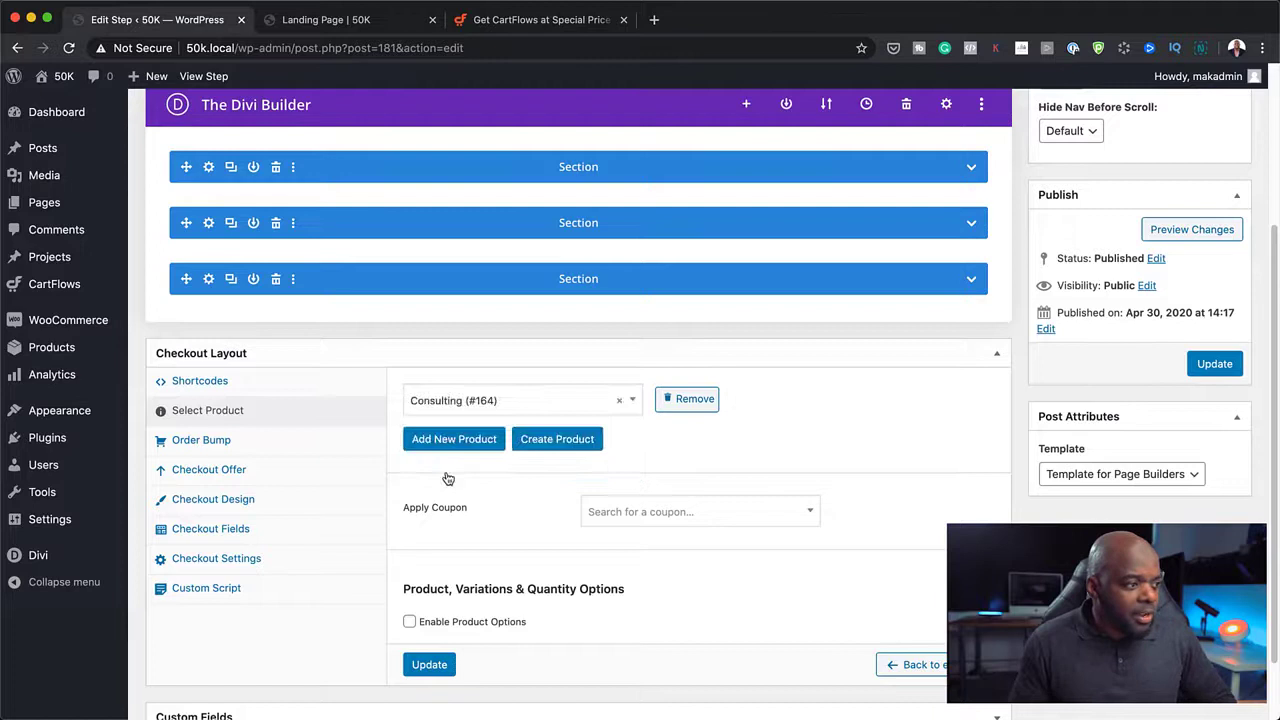
{"action": "left_click", "coordinate": [448, 467]}
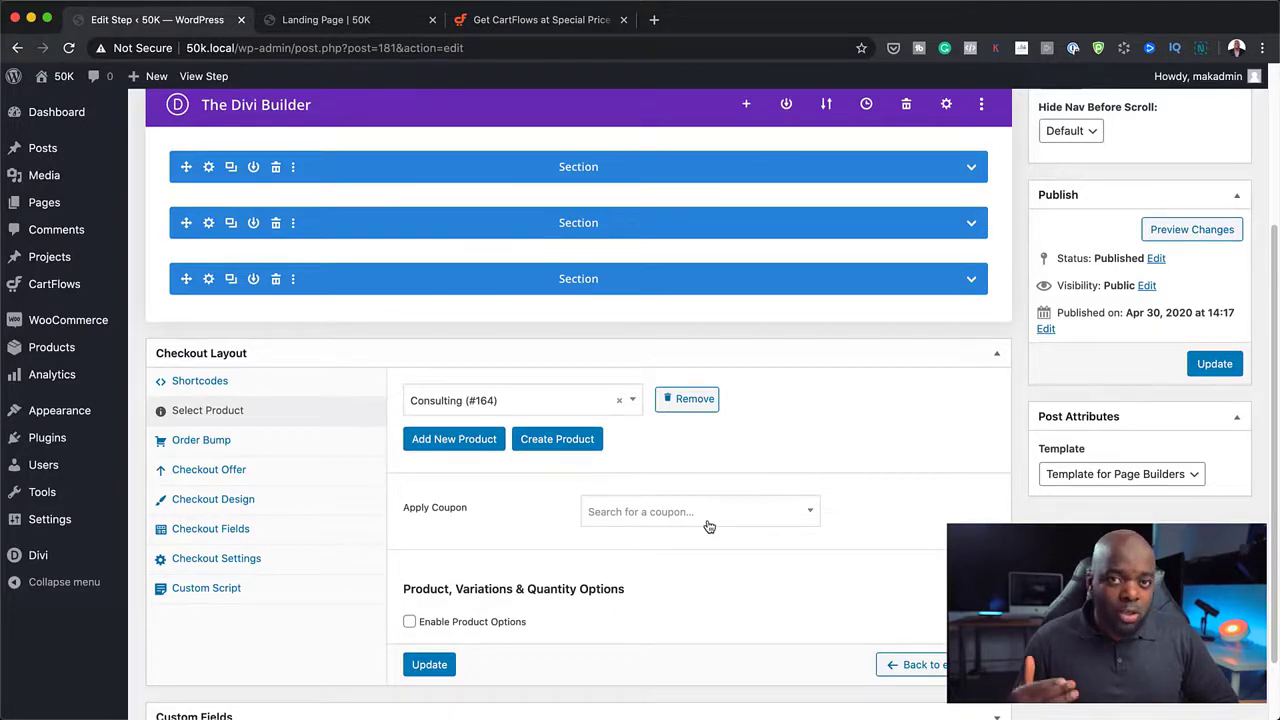
Step: Enable the order bump on the checkout page and assign the Ebook product to it
{"action": "left_click", "coordinate": [238, 444]}
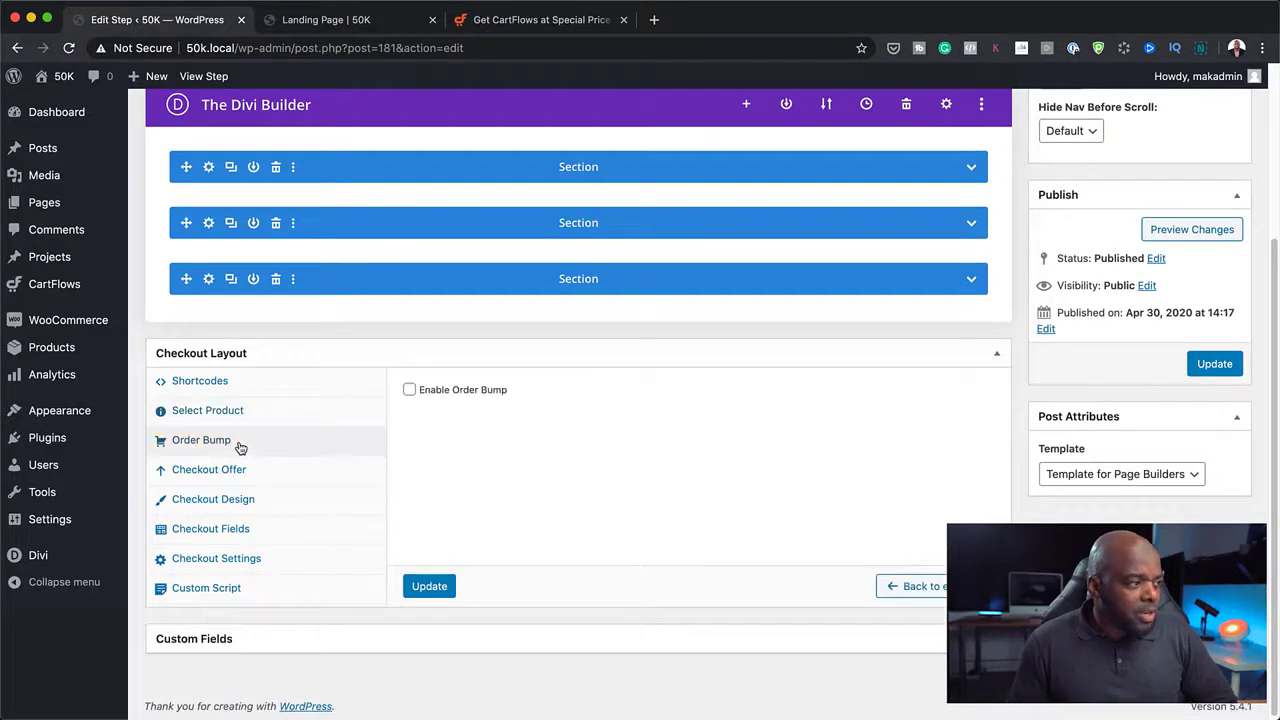
{"action": "left_click", "coordinate": [410, 392]}
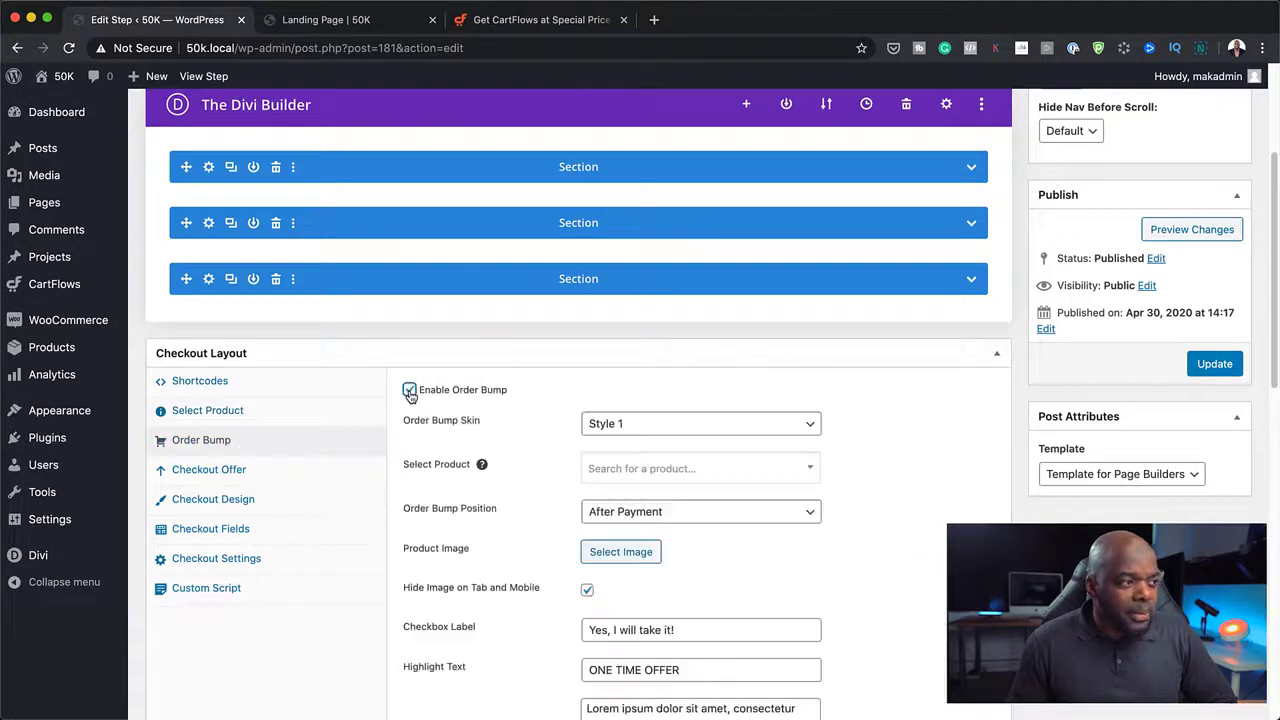
{"action": "left_click", "coordinate": [637, 471]}
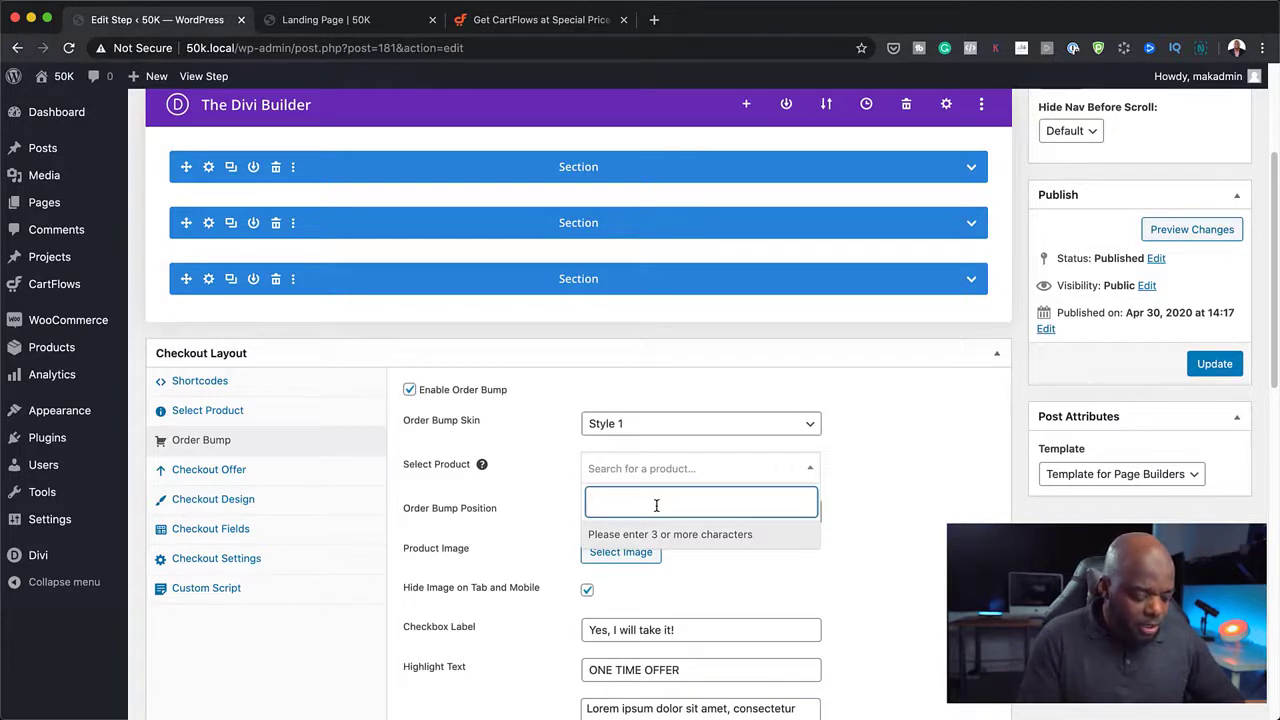
{"action": "type", "text": "ebb"}
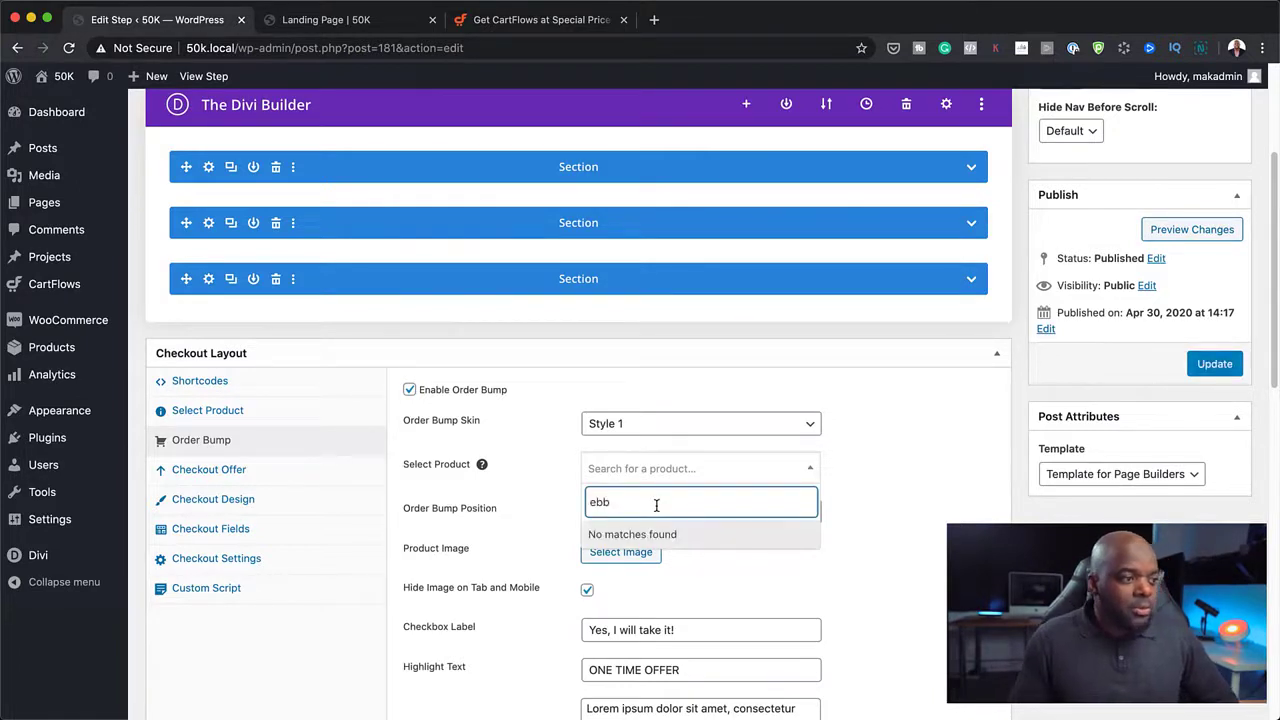
{"action": "key", "text": "BackSpace"}
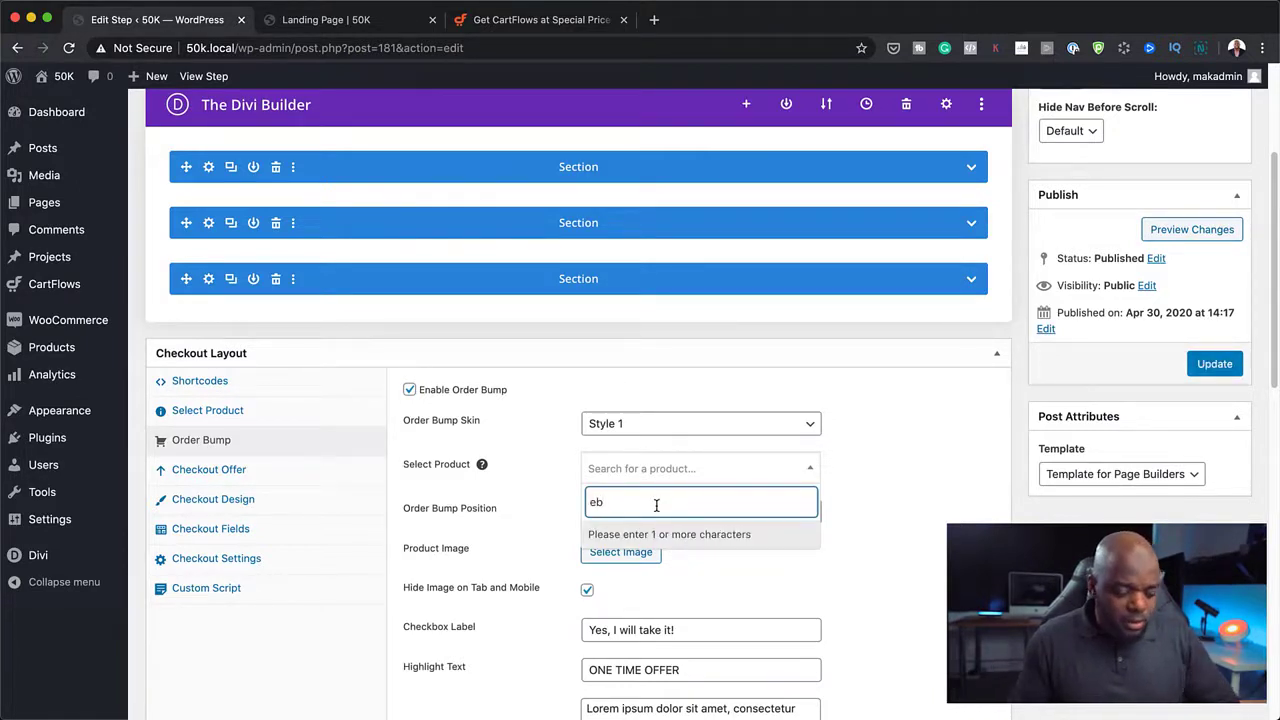
{"action": "type", "text": "oo"}
{"action": "left_click", "coordinate": [620, 531]}
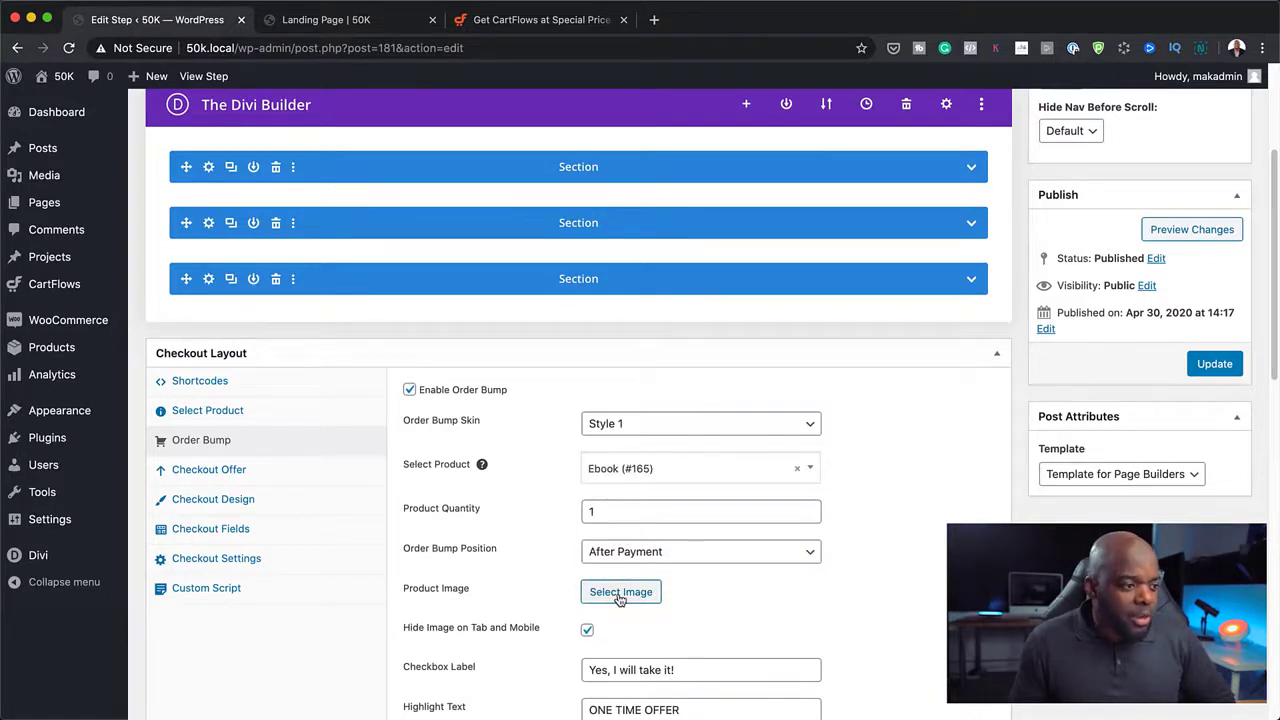
Step: Review the order bump's text and style options, enable its pointing arrow and arrow animation, and update the step
{"action": "scroll", "coordinate": [817, 595], "scroll_direction": "down", "scroll_amount": 5}
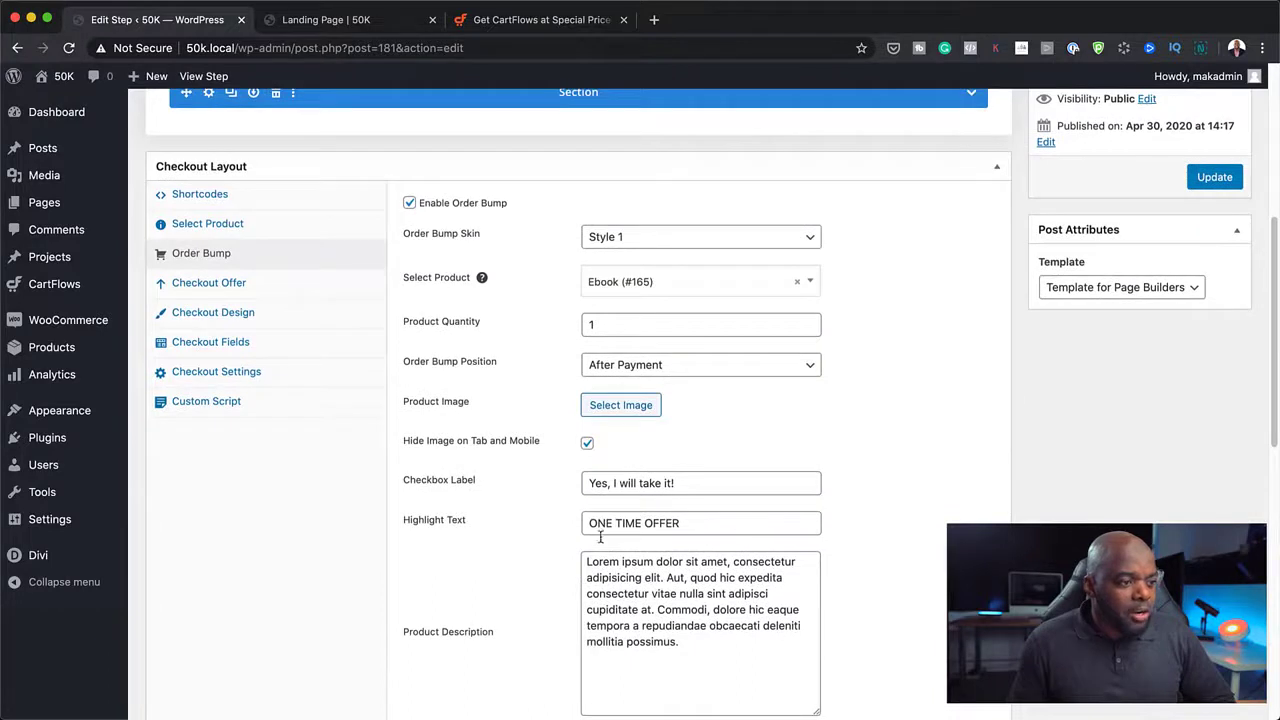
{"action": "left_click", "coordinate": [587, 529]}
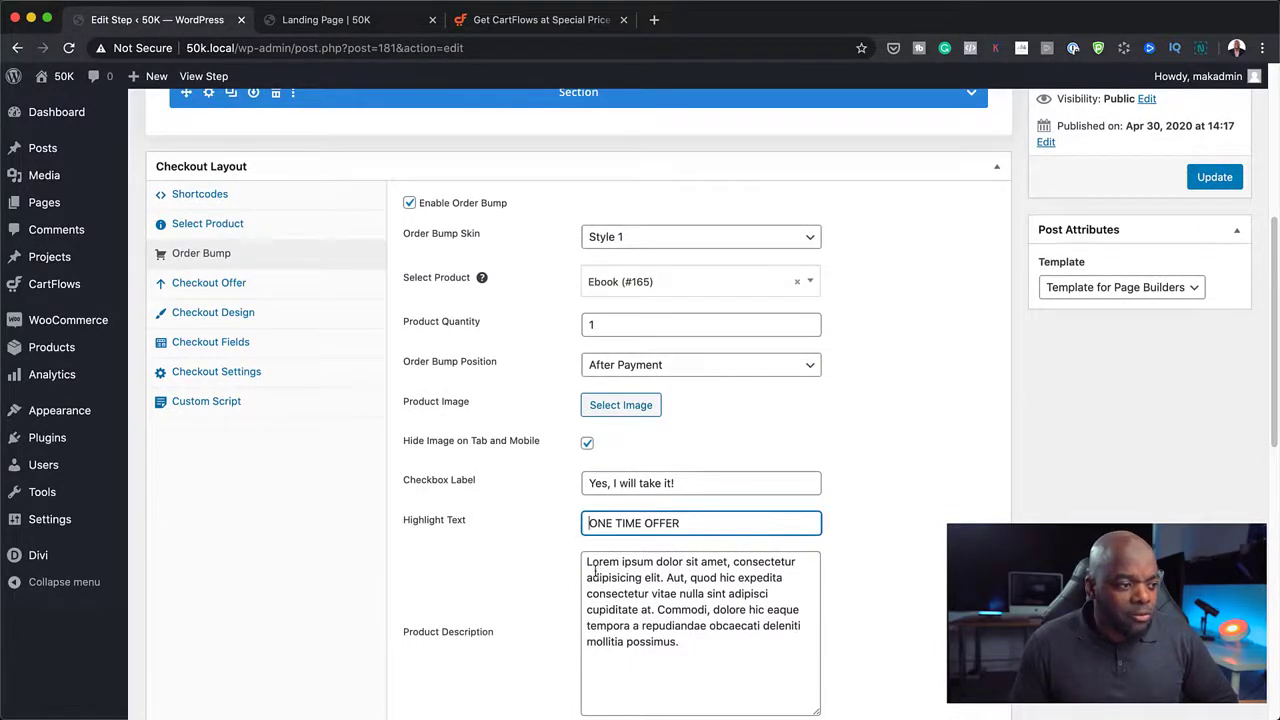
{"action": "left_click", "coordinate": [586, 565]}
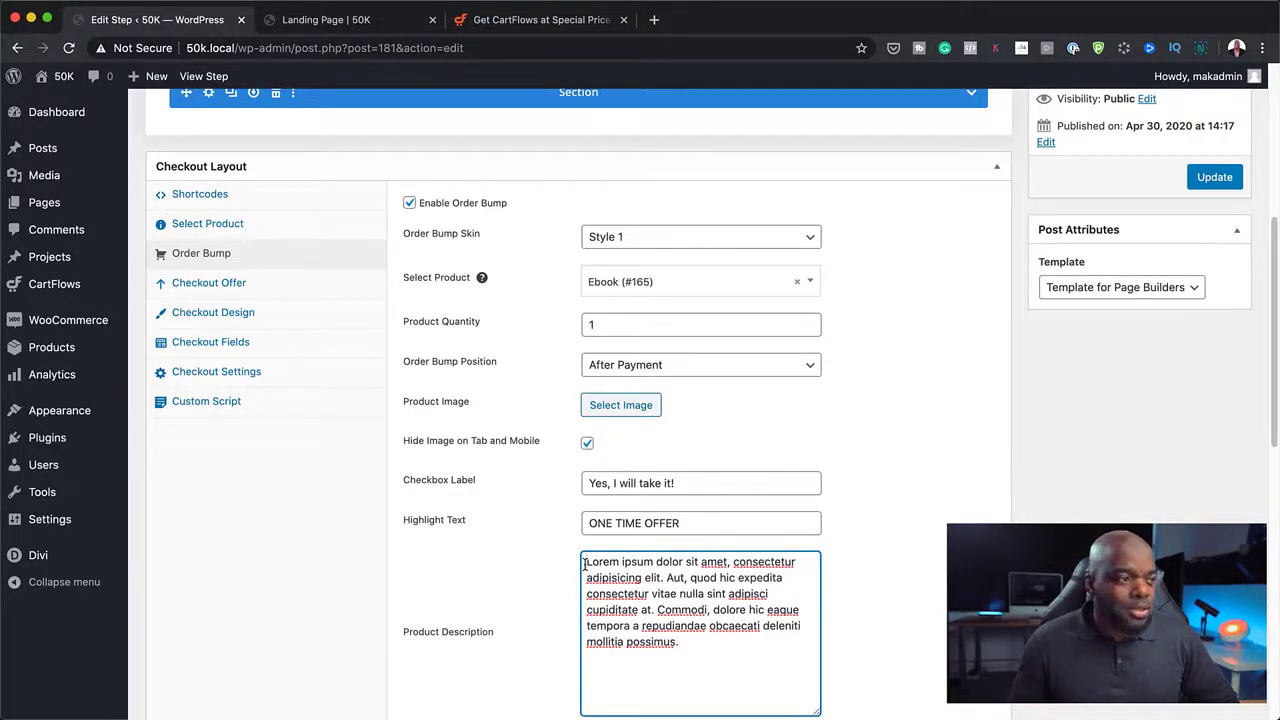
{"action": "scroll", "coordinate": [759, 620], "scroll_direction": "down", "scroll_amount": 10}
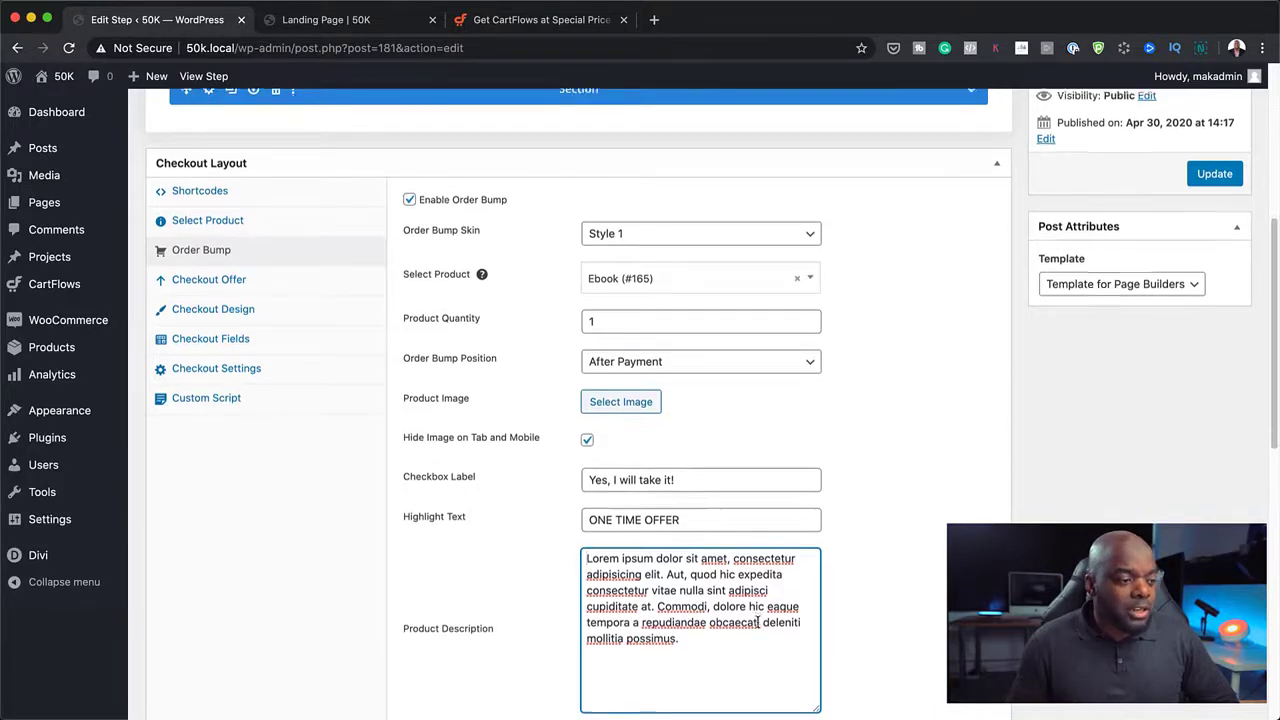
{"action": "scroll", "coordinate": [759, 623], "scroll_direction": "up", "scroll_amount": 1}
{"action": "left_click", "coordinate": [587, 587]}
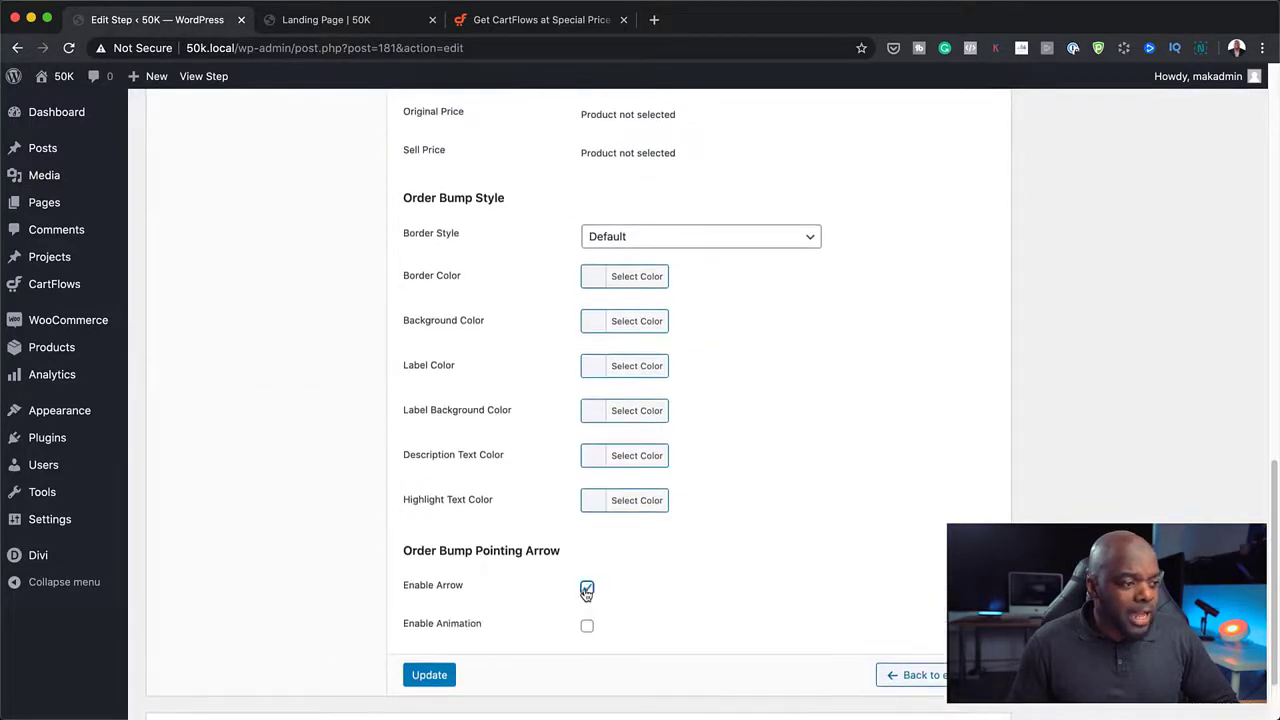
{"action": "left_click", "coordinate": [587, 627]}
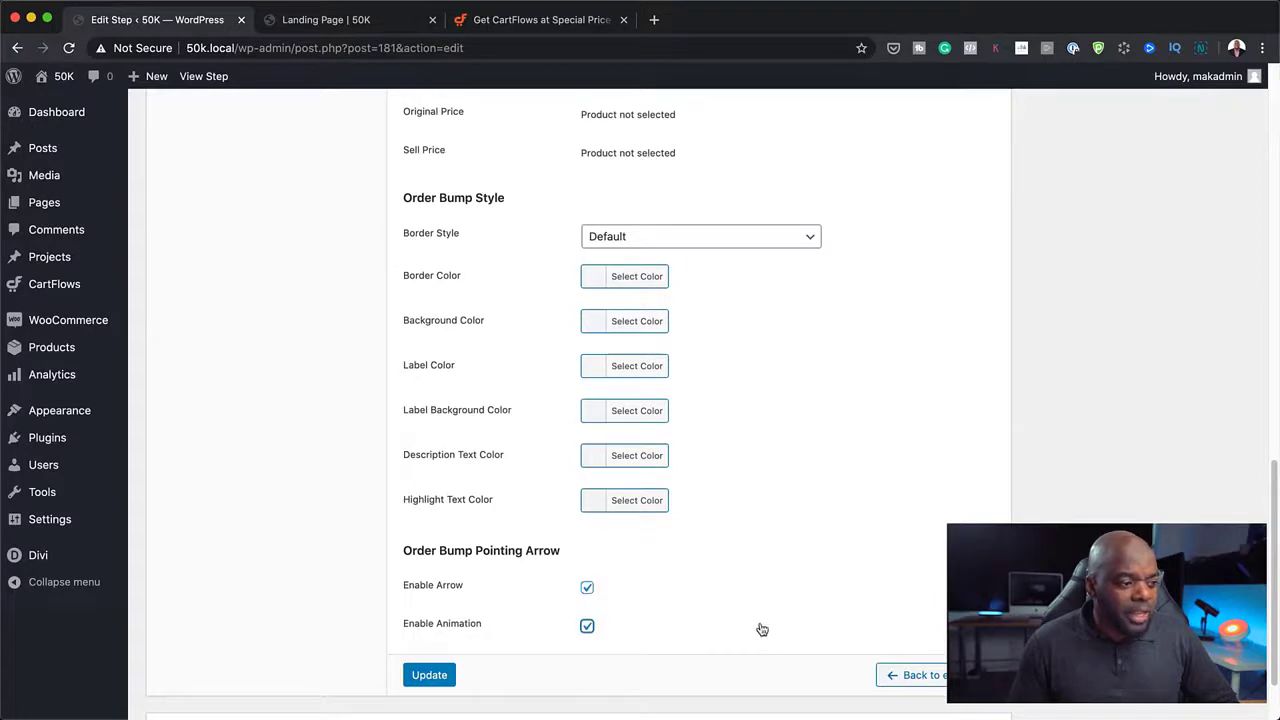
{"action": "scroll", "coordinate": [922, 572], "scroll_direction": "up", "scroll_amount": 1}
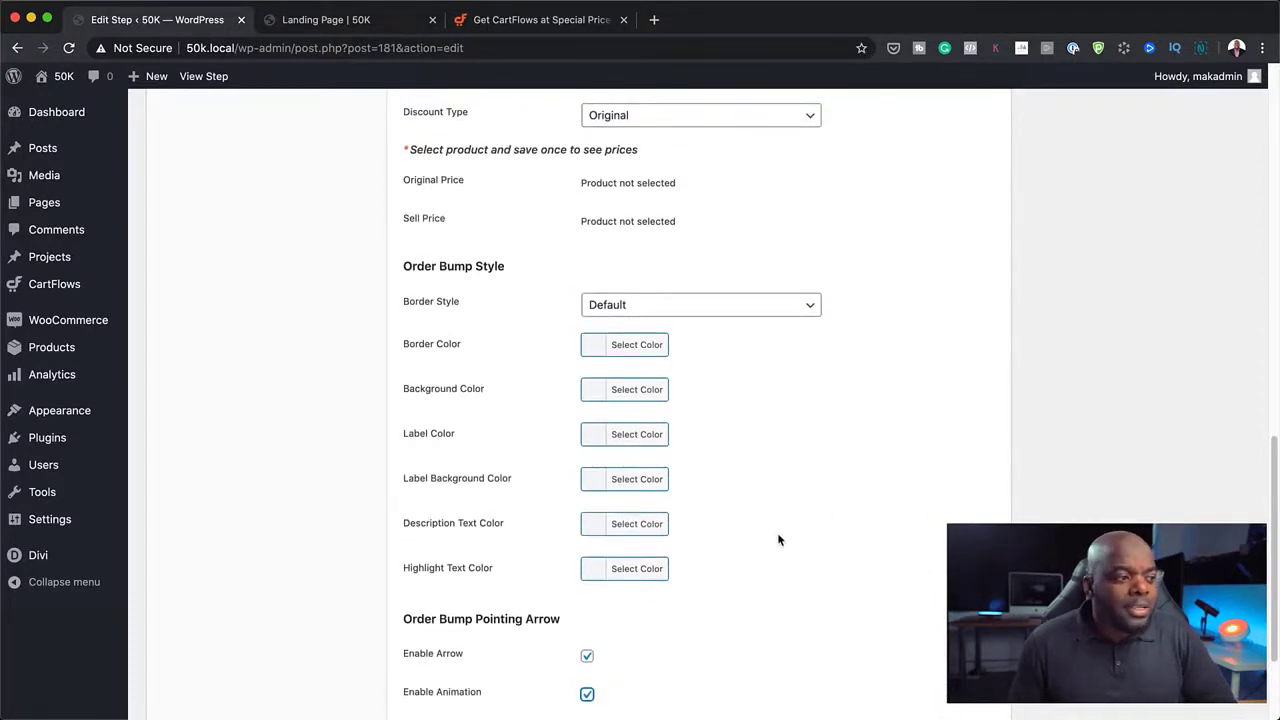
{"action": "scroll", "coordinate": [708, 576], "scroll_direction": "down", "scroll_amount": 1}
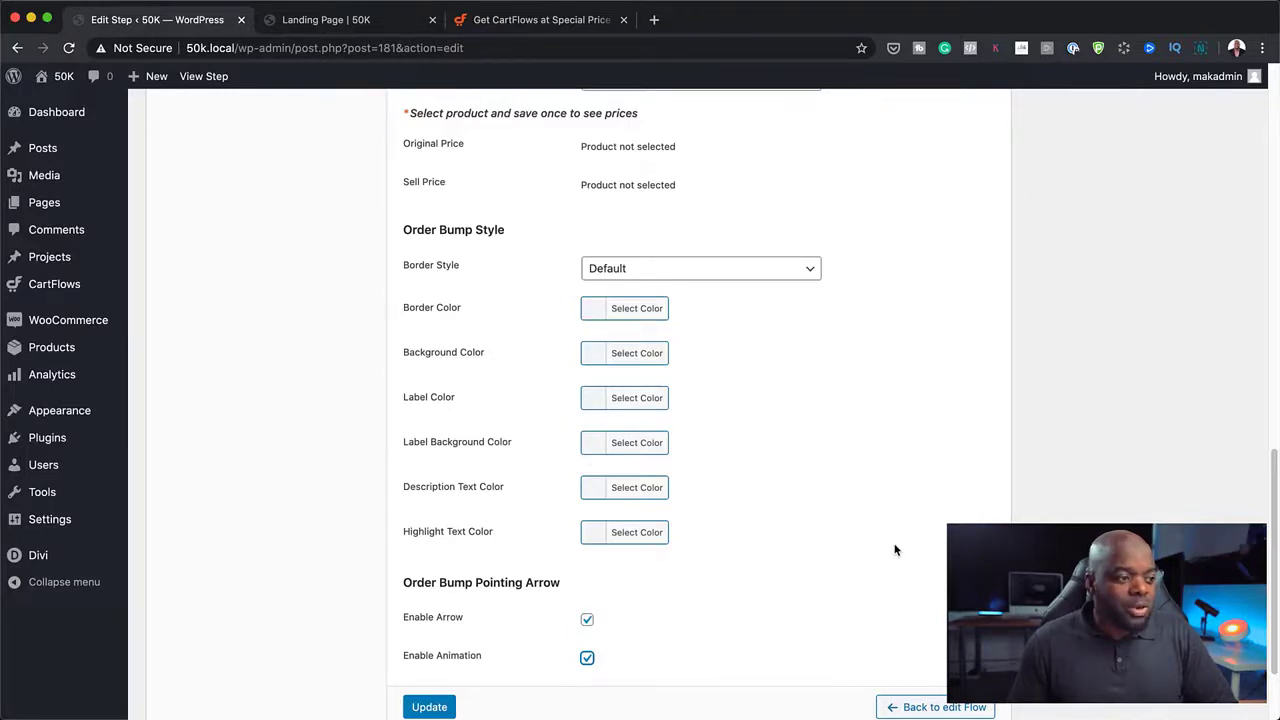
{"action": "scroll", "coordinate": [895, 549], "scroll_direction": "down", "scroll_amount": 3}
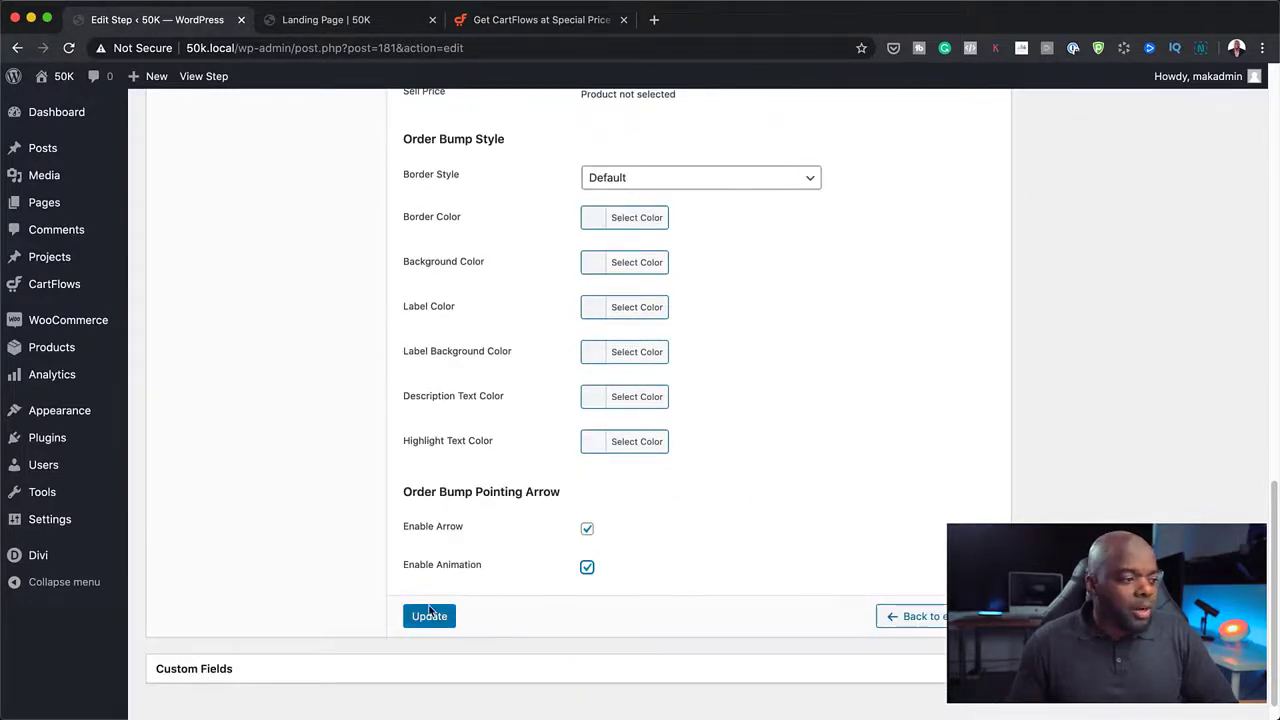
{"action": "scroll", "coordinate": [855, 552], "scroll_direction": "up", "scroll_amount": 15}
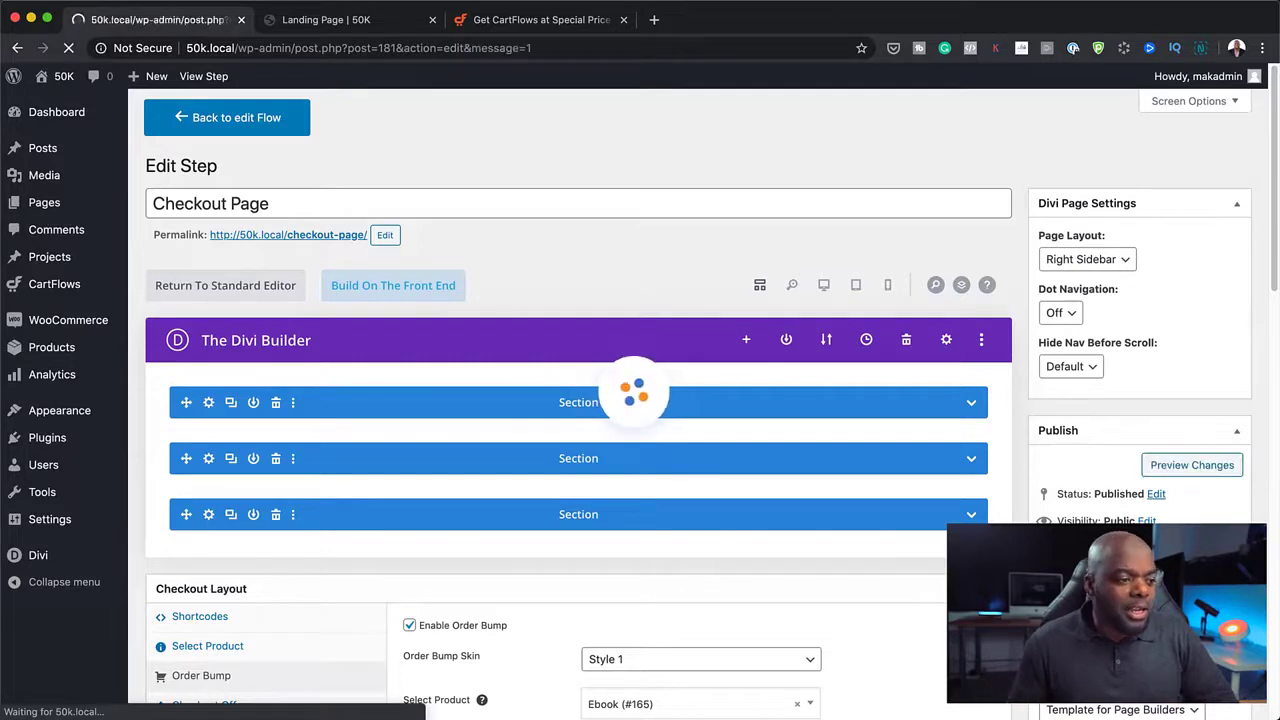
Step: Check the saved order bump settings and prices, and update the checkout step again
{"action": "scroll", "coordinate": [900, 550], "scroll_direction": "down", "scroll_amount": 3}
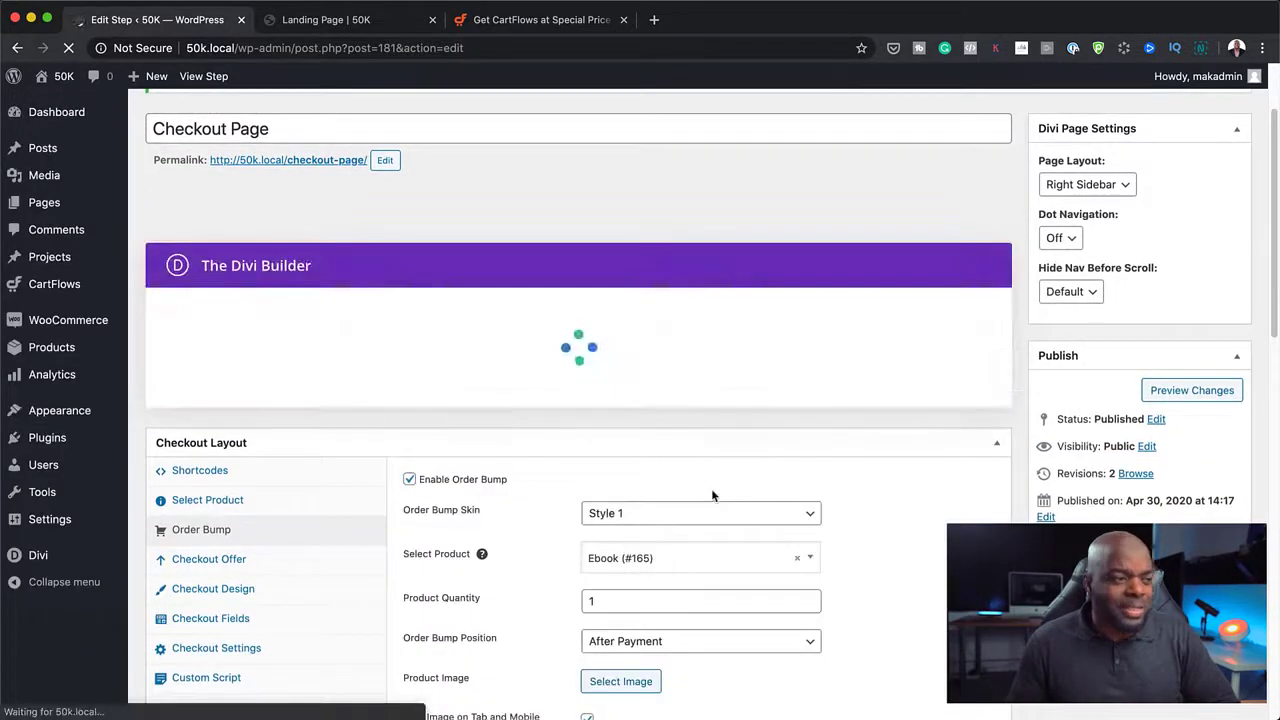
{"action": "scroll", "coordinate": [838, 536], "scroll_direction": "down", "scroll_amount": 2}
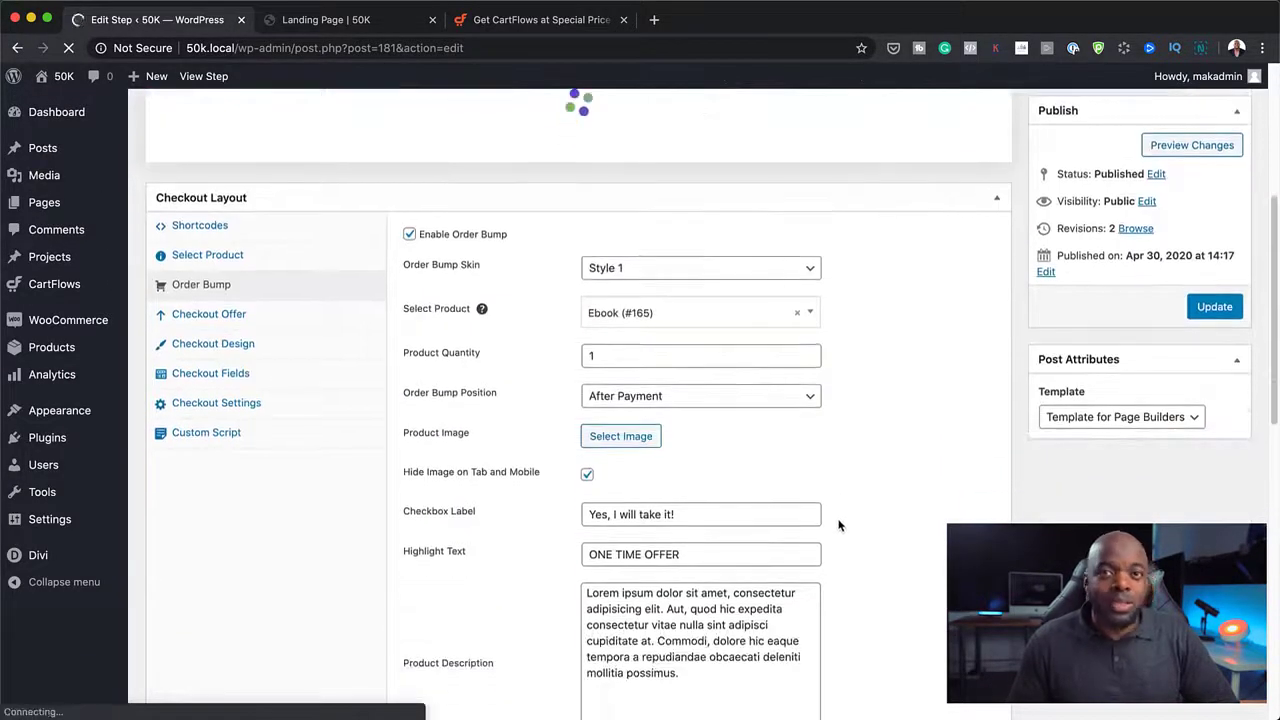
{"action": "scroll", "coordinate": [839, 520], "scroll_direction": "down", "scroll_amount": 2}
{"action": "scroll", "coordinate": [839, 519], "scroll_direction": "down", "scroll_amount": 5}
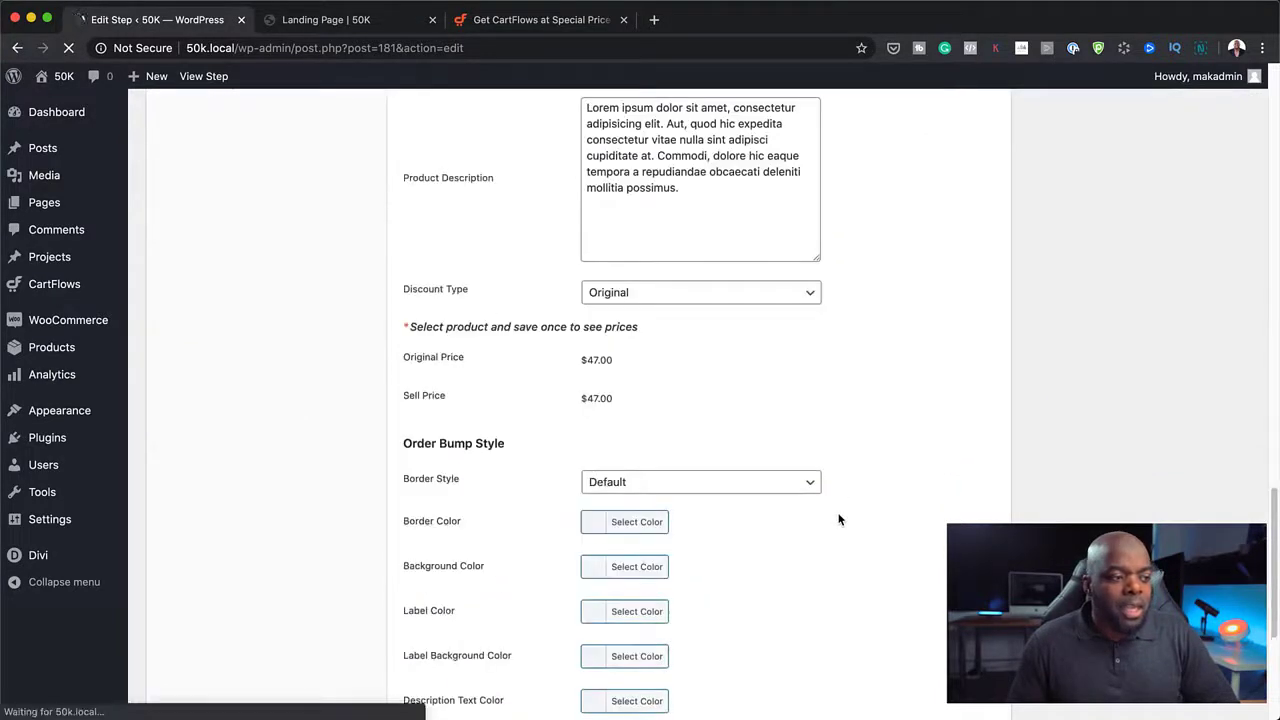
{"action": "scroll", "coordinate": [838, 518], "scroll_direction": "down", "scroll_amount": 1}
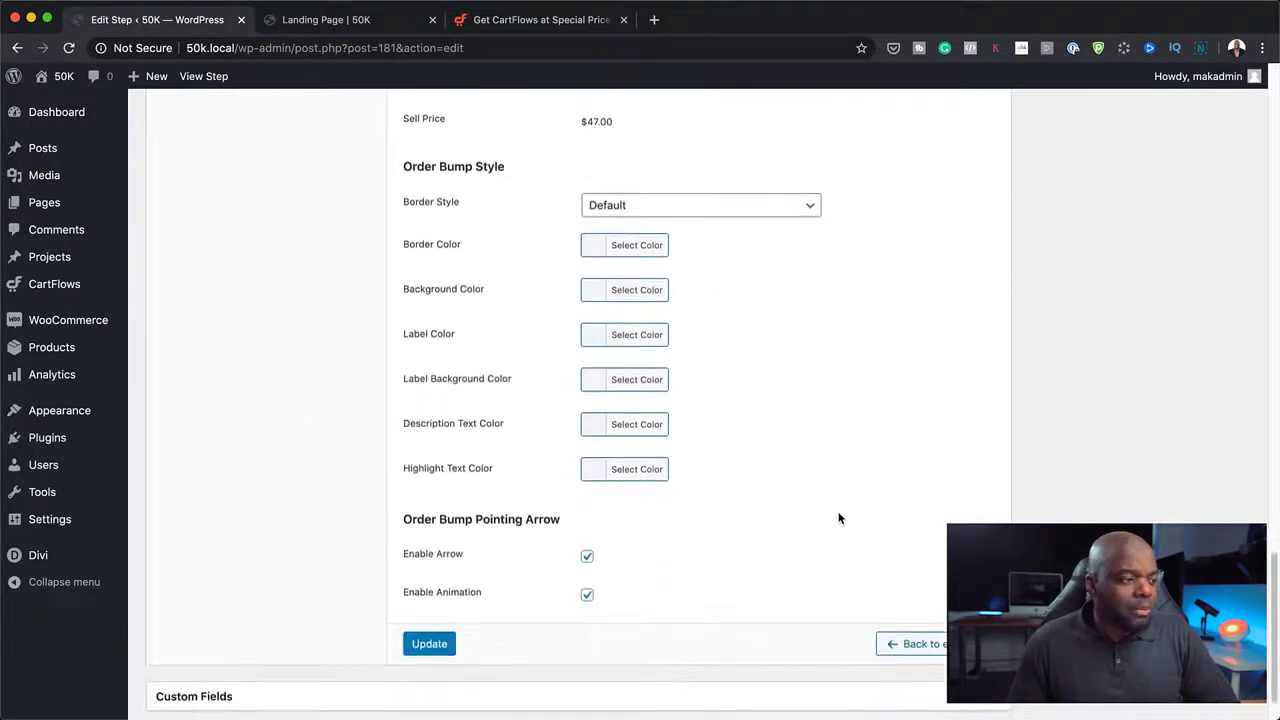
{"action": "left_click", "coordinate": [425, 638]}
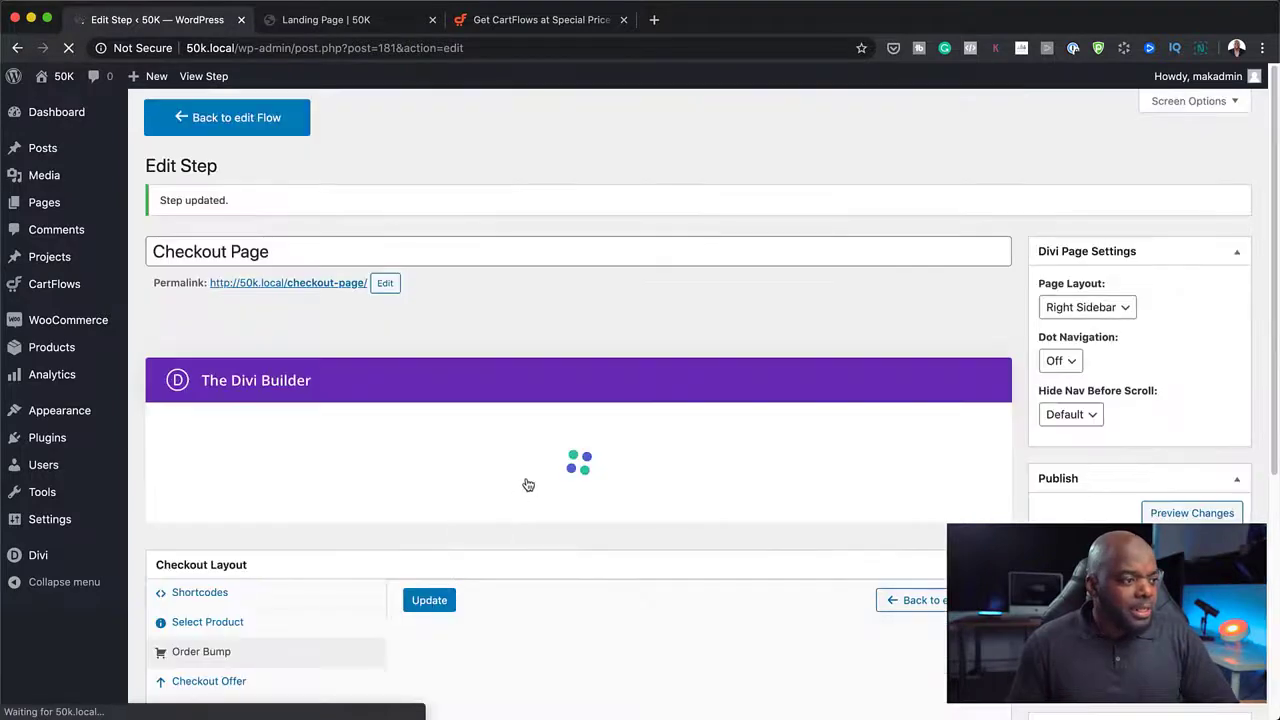
Step: Check the Checkout Fields options in the checkout layout settings
{"action": "scroll", "coordinate": [567, 498], "scroll_direction": "down", "scroll_amount": 2}
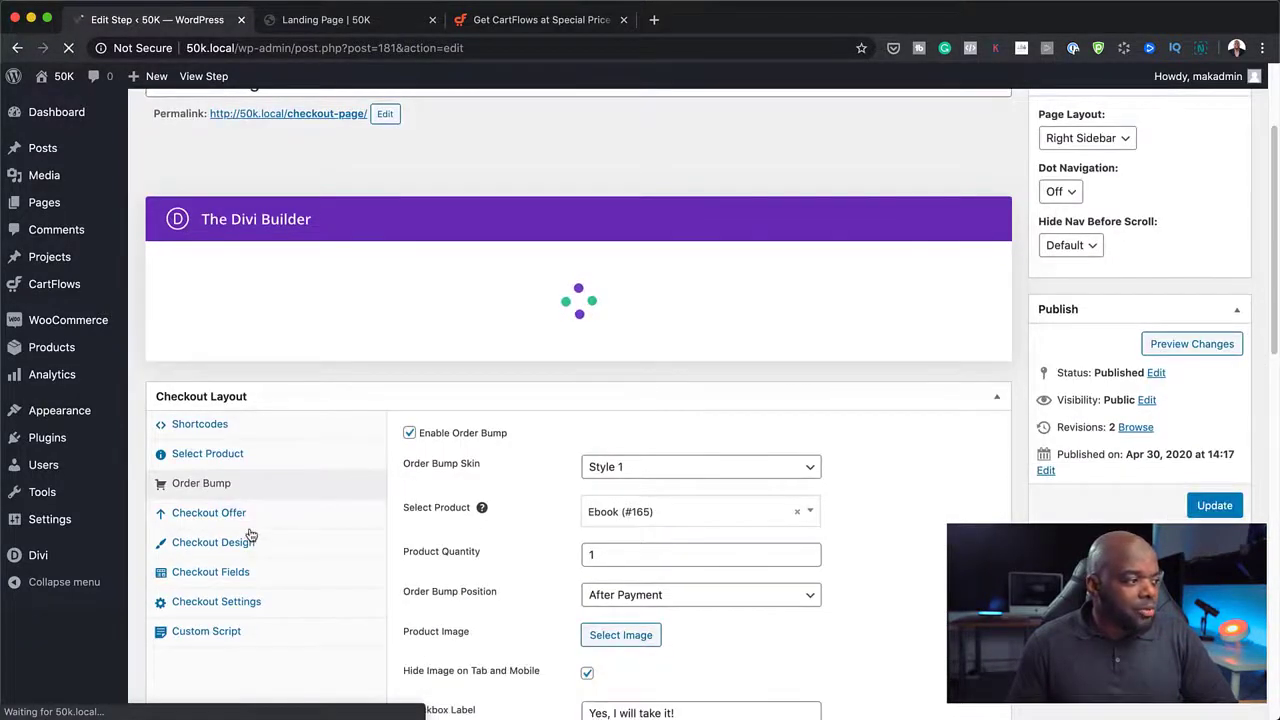
{"action": "scroll", "coordinate": [557, 575], "scroll_direction": "down", "scroll_amount": 10}
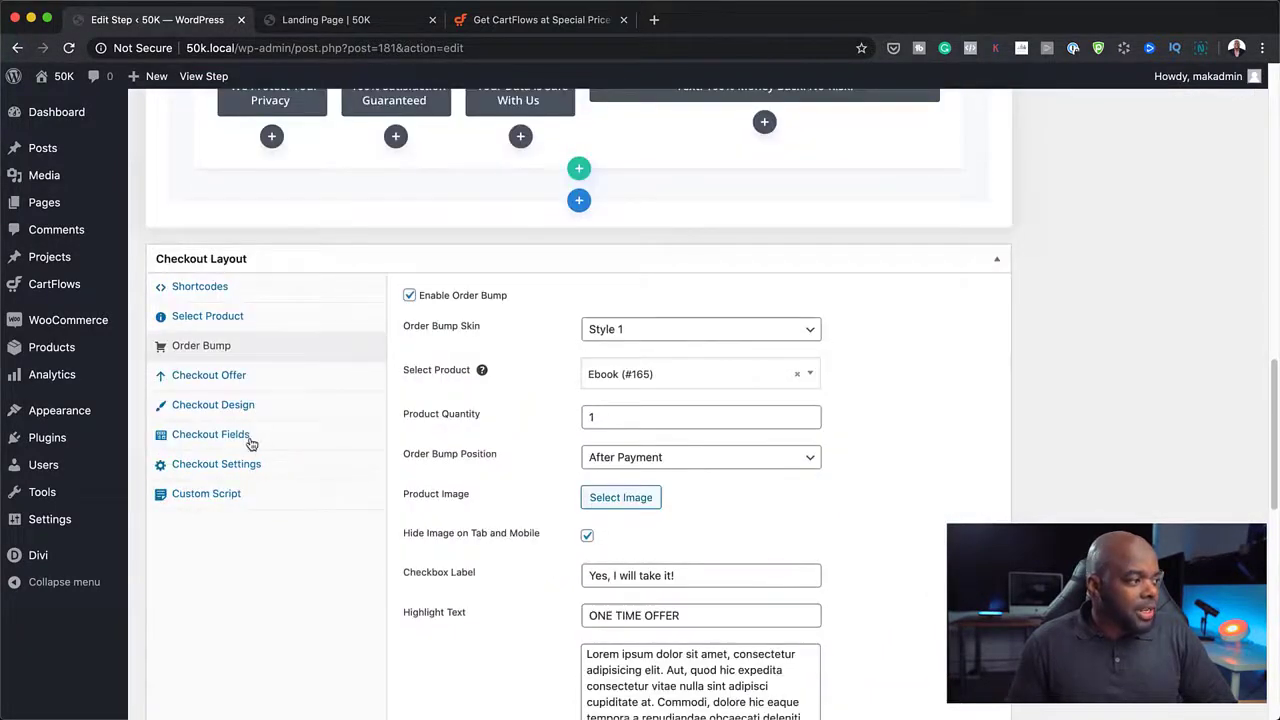
{"action": "left_click", "coordinate": [239, 441]}
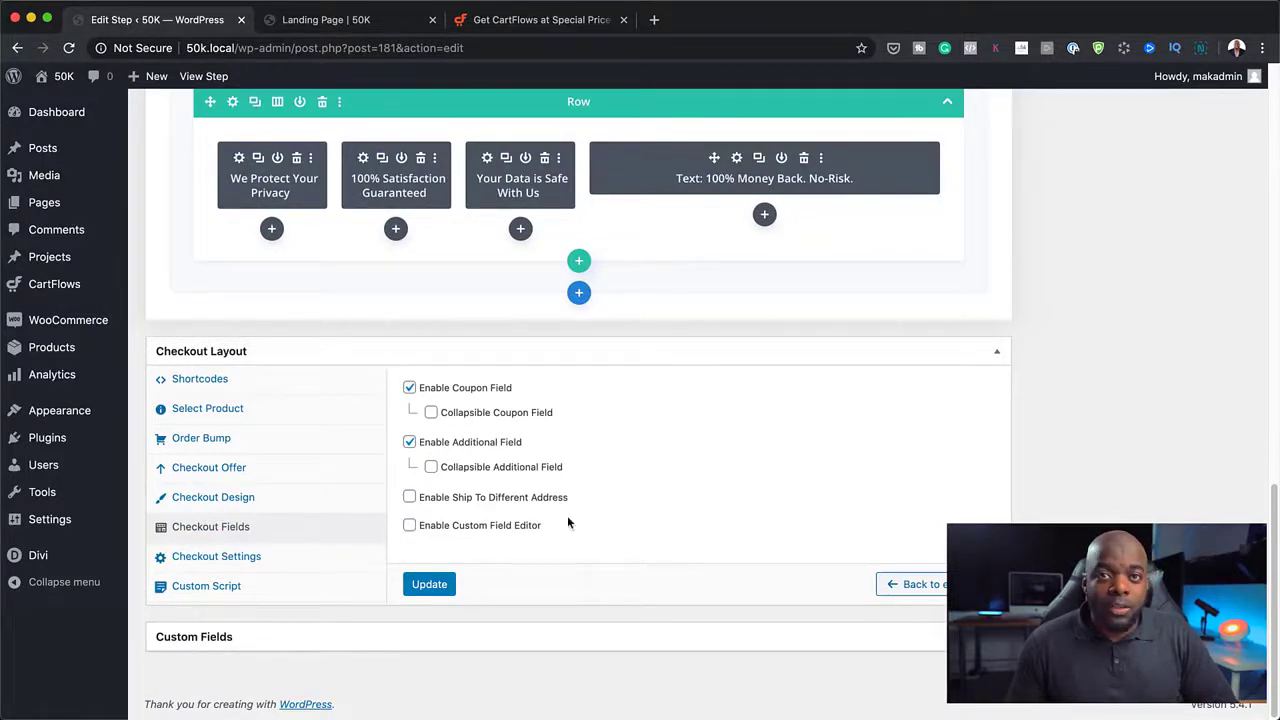
Step: Open the live checkout page from its permalink in a new tab and examine the order summary and order bump
{"action": "scroll", "coordinate": [603, 397], "scroll_direction": "up", "scroll_amount": 15}
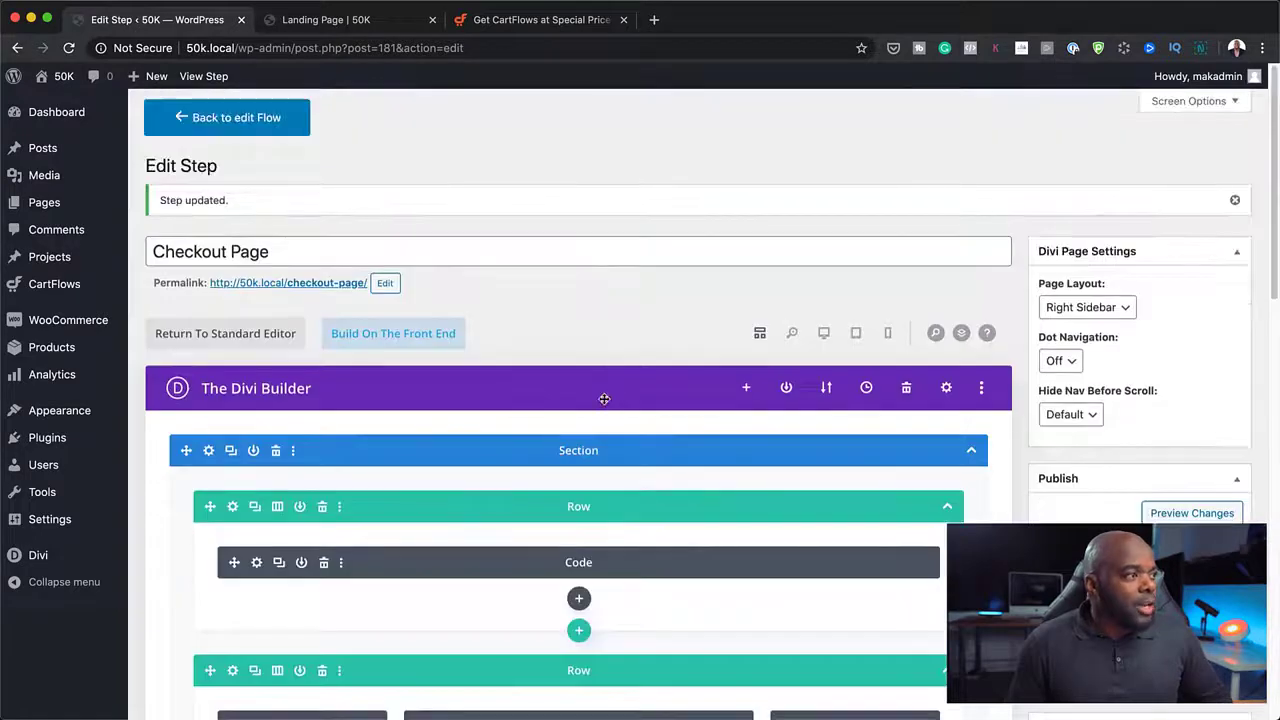
{"action": "left_click", "coordinate": [279, 287], "text": "super"}
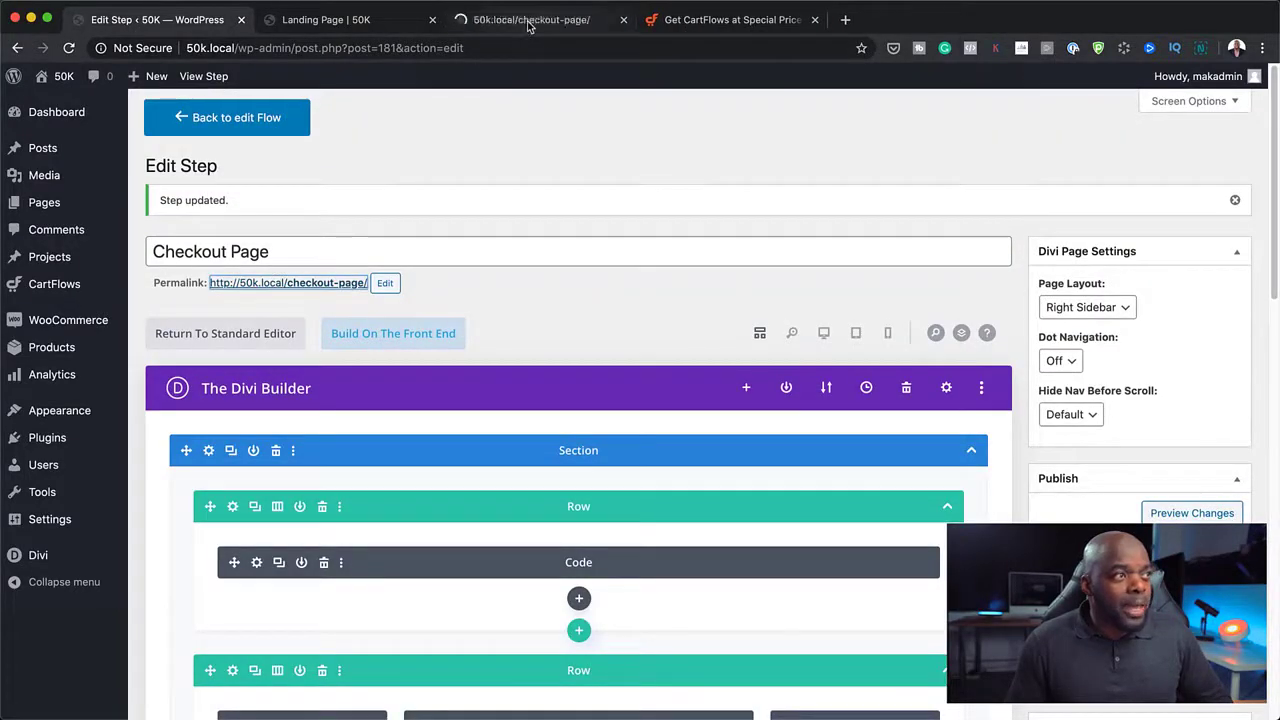
{"action": "left_click", "coordinate": [529, 25]}
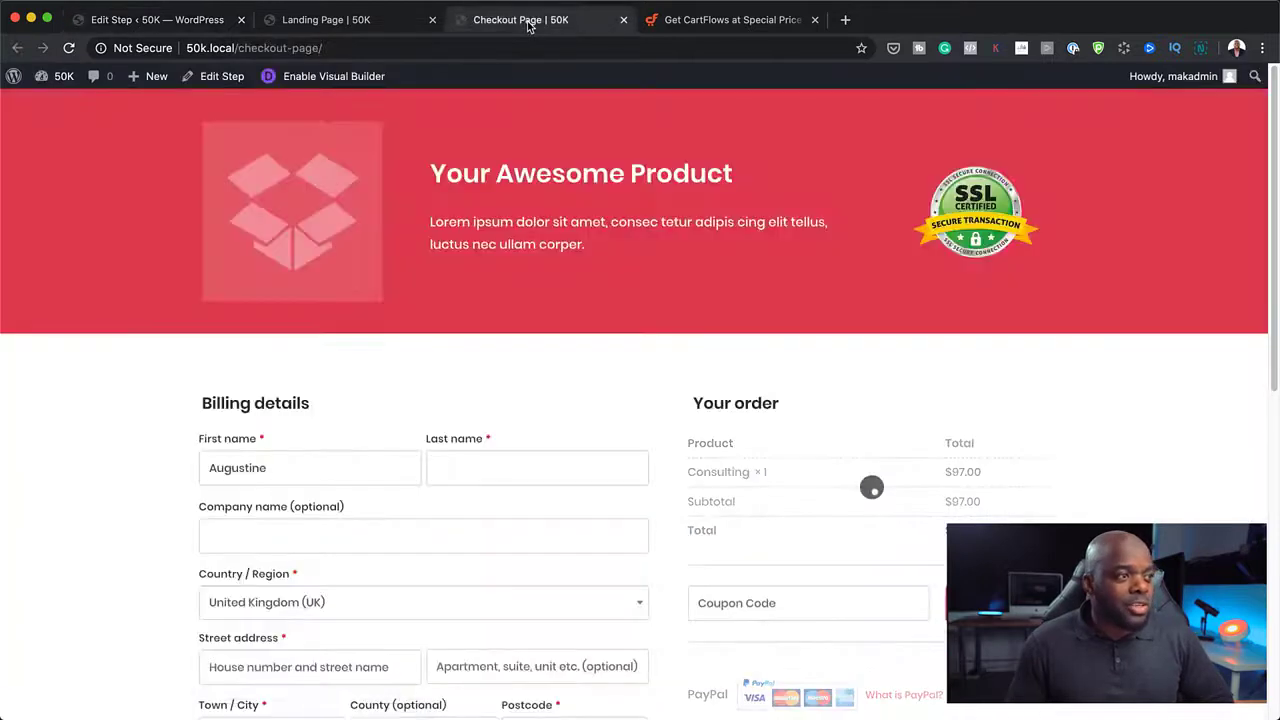
{"action": "scroll", "coordinate": [624, 556], "scroll_direction": "down", "scroll_amount": 2}
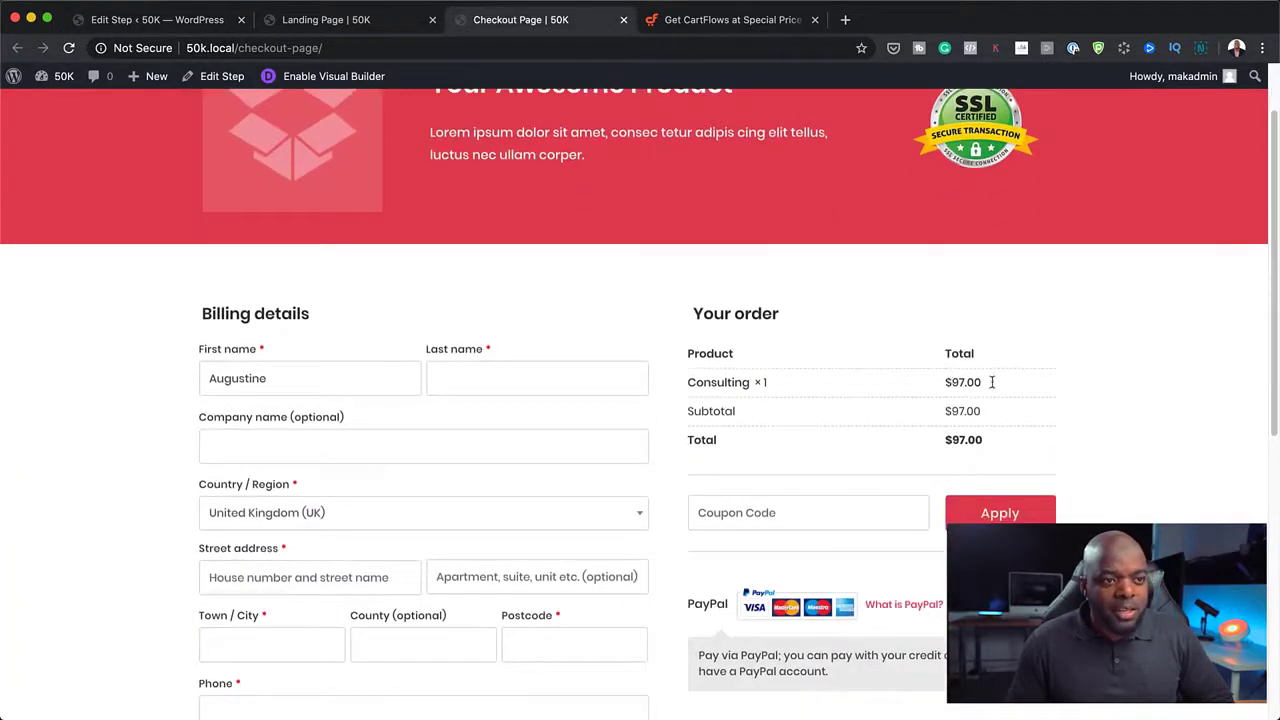
{"action": "scroll", "coordinate": [896, 547], "scroll_direction": "down", "scroll_amount": 7}
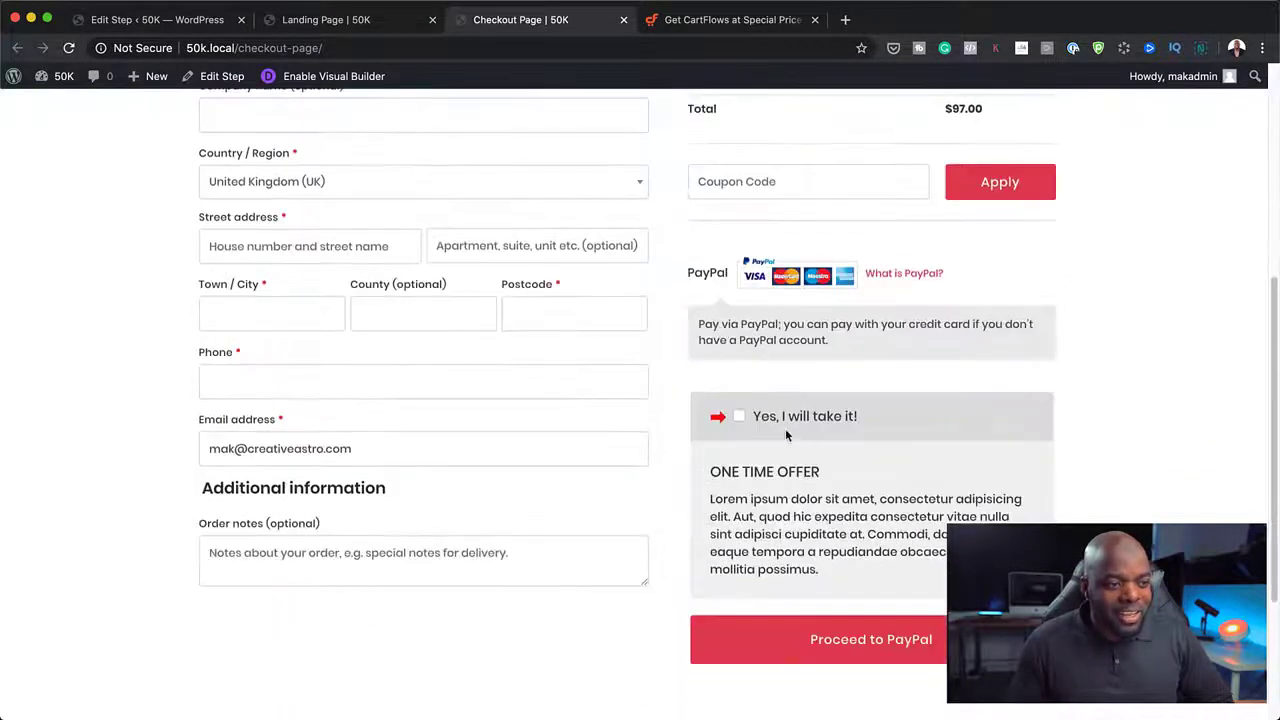
Step: Accept the one-time order bump offer on the live checkout page and check the order summary and coupon field
{"action": "left_click", "coordinate": [740, 418]}
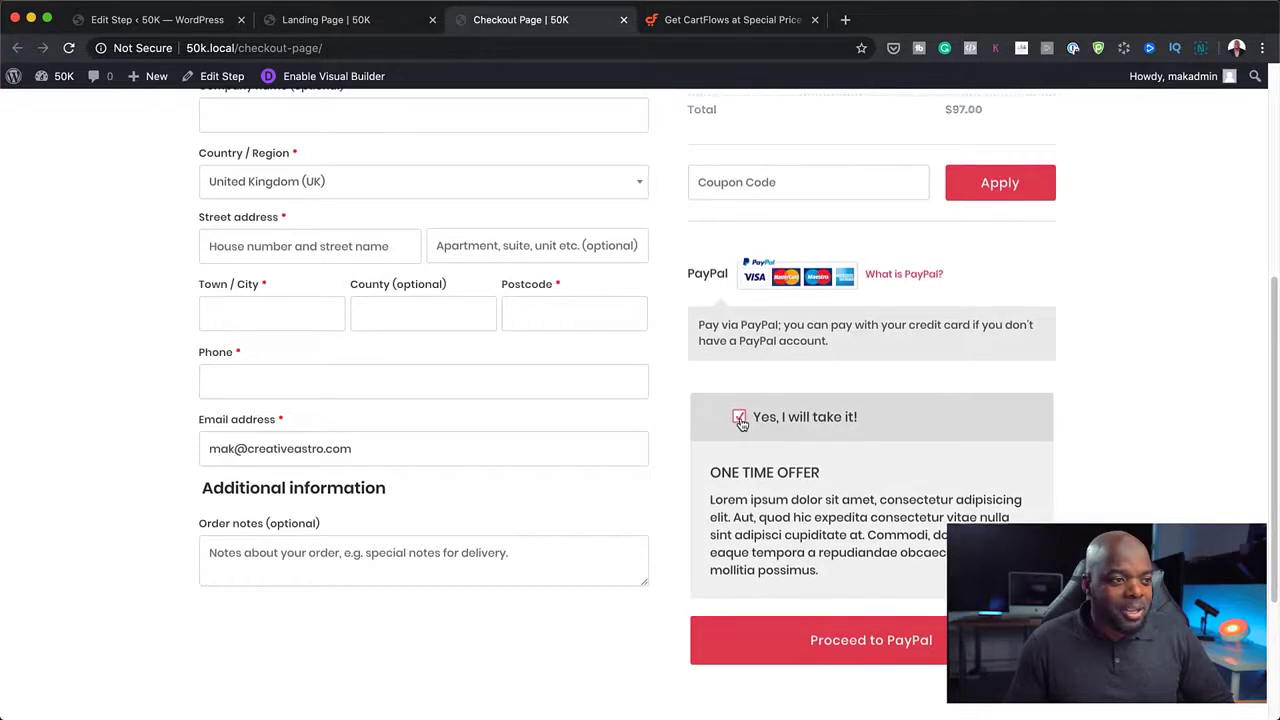
{"action": "scroll", "coordinate": [1092, 402], "scroll_direction": "up", "scroll_amount": 2}
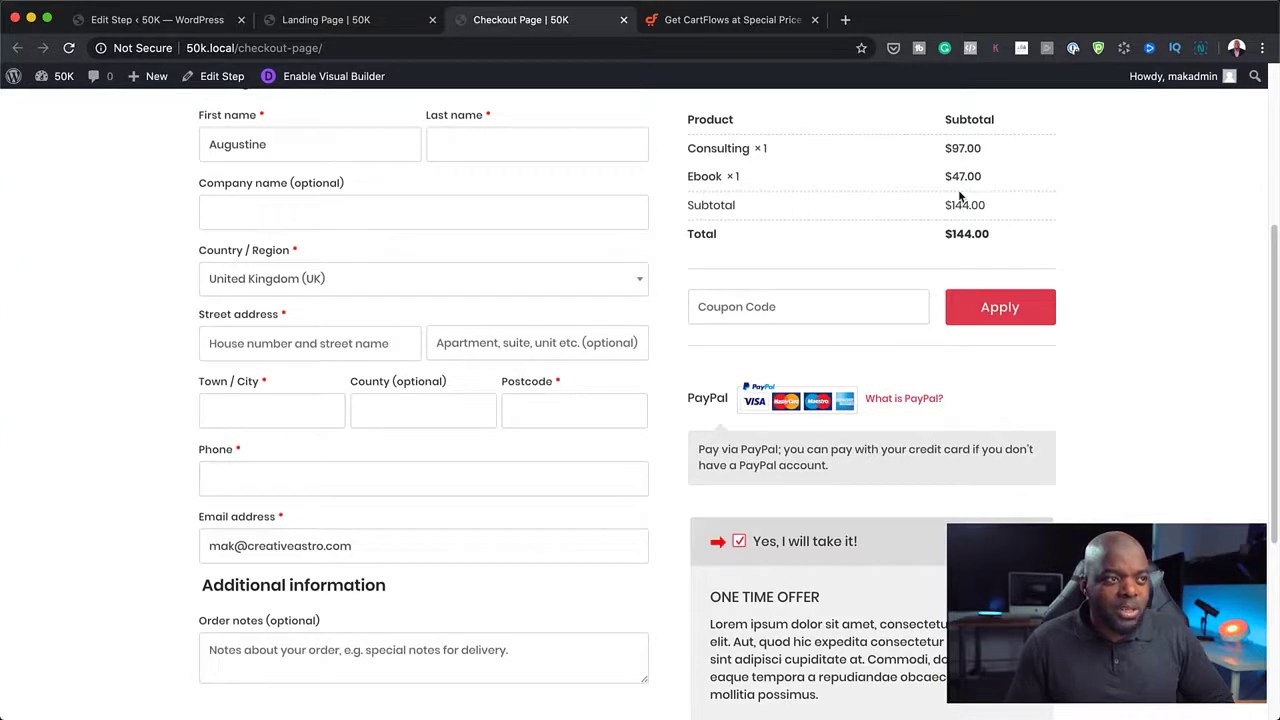
{"action": "left_click", "coordinate": [894, 308]}
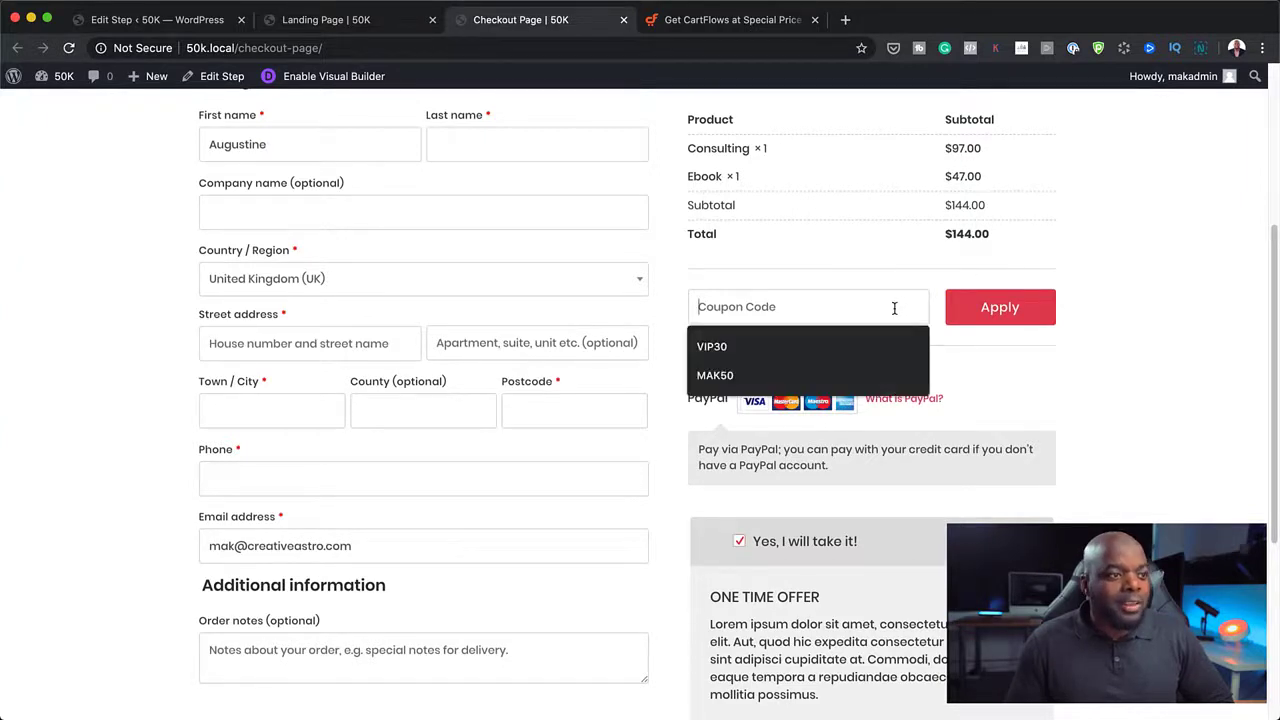
{"action": "left_click", "coordinate": [1005, 320]}
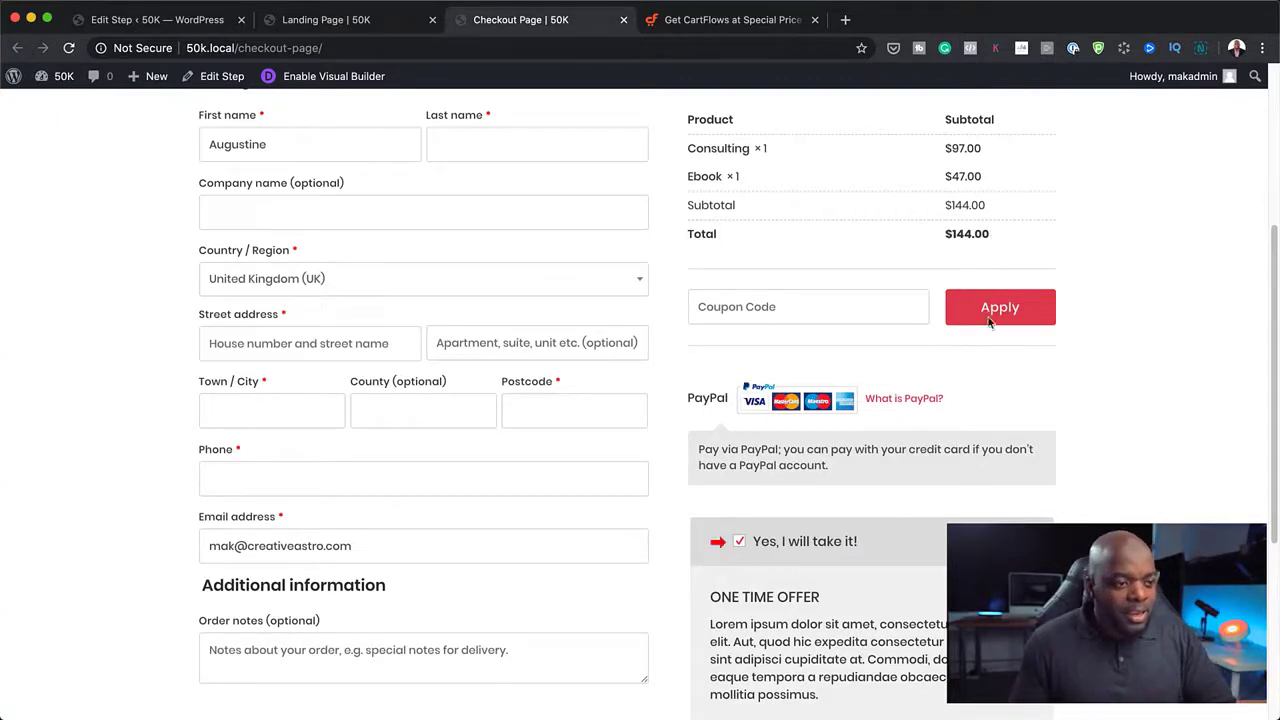
{"action": "scroll", "coordinate": [983, 446], "scroll_direction": "down", "scroll_amount": 2}
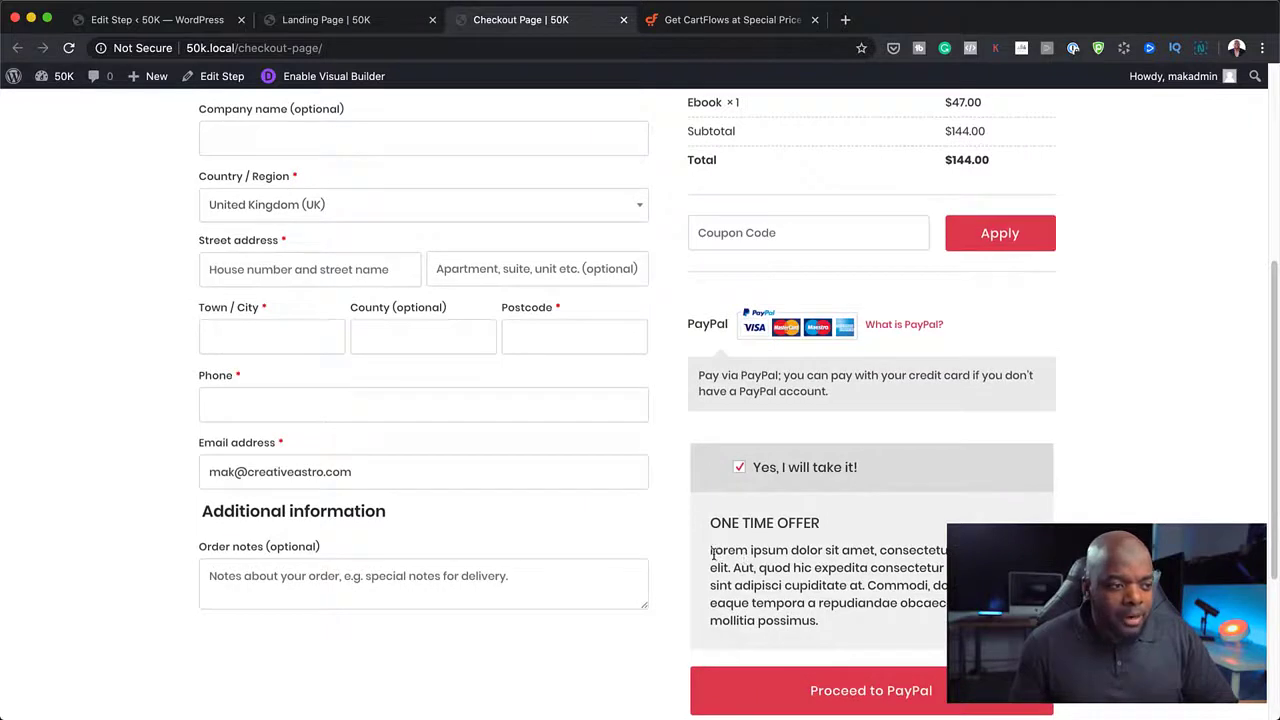
{"action": "scroll", "coordinate": [905, 547], "scroll_direction": "down", "scroll_amount": 2}
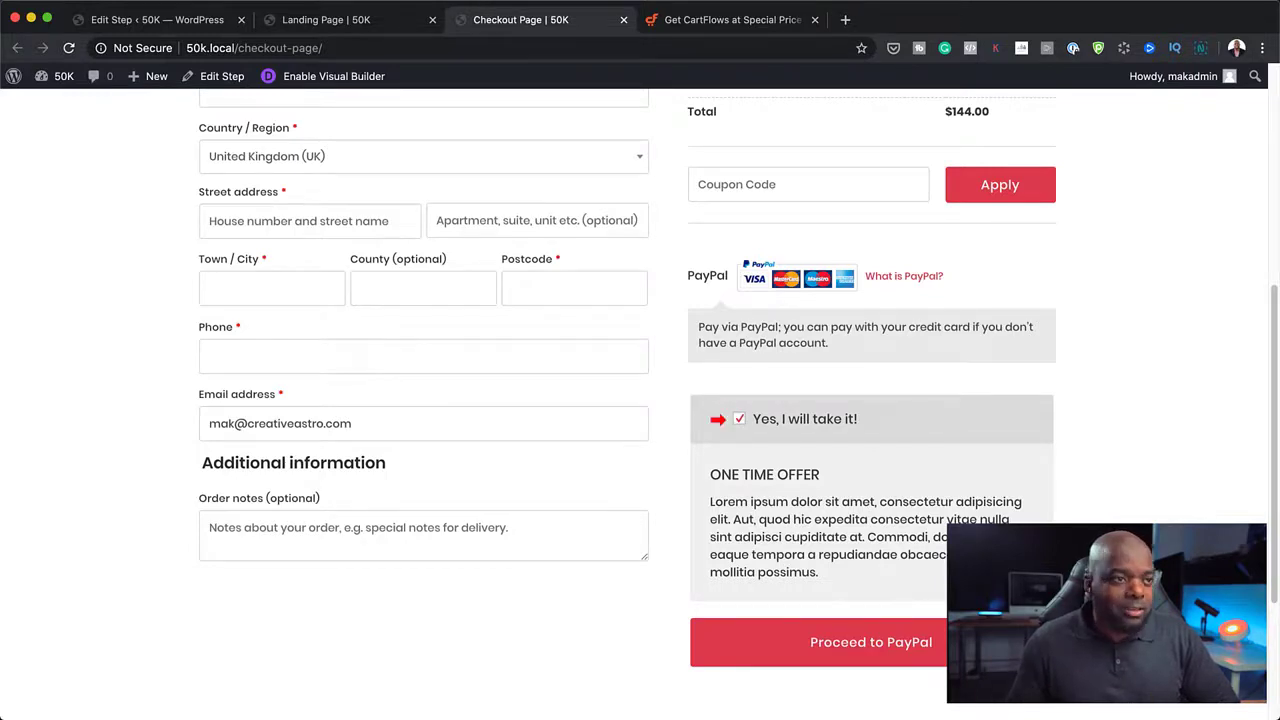
Step: Open the checkout page in the Divi Visual Builder and display the list of its layers
{"action": "scroll", "coordinate": [640, 400], "scroll_direction": "up", "scroll_amount": 3}
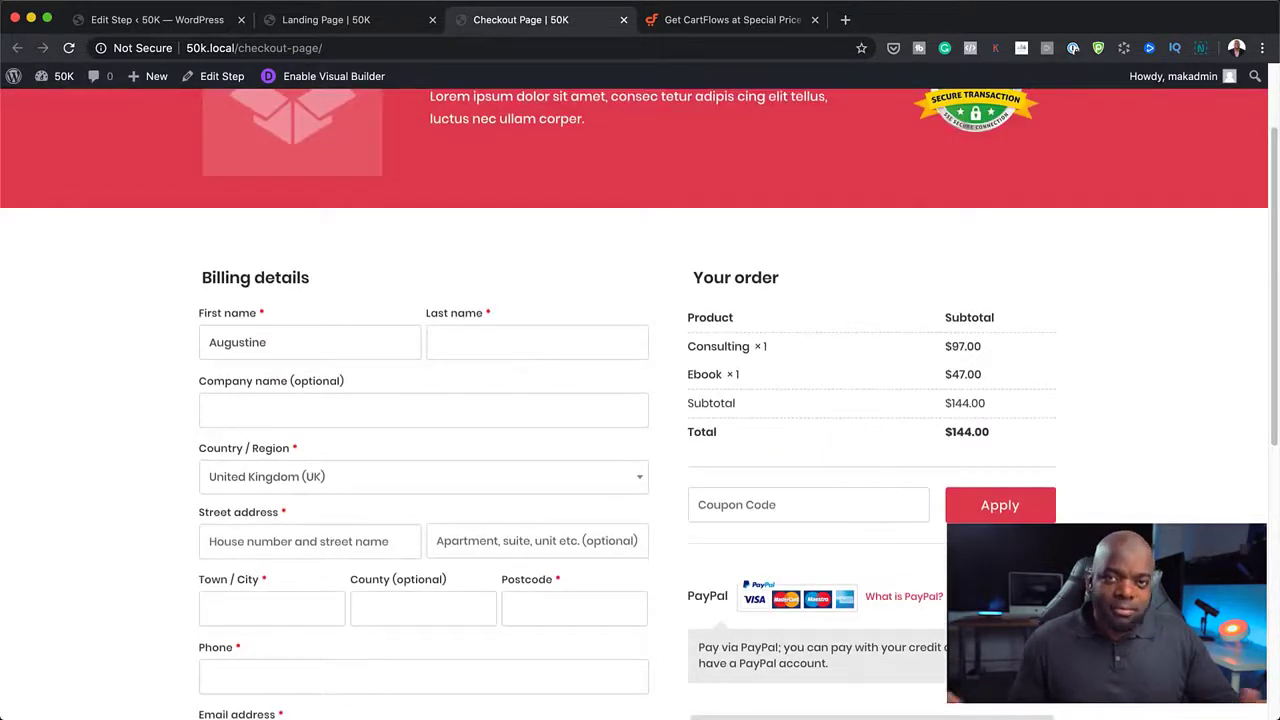
{"action": "scroll", "coordinate": [1035, 470], "scroll_direction": "up", "scroll_amount": 2}
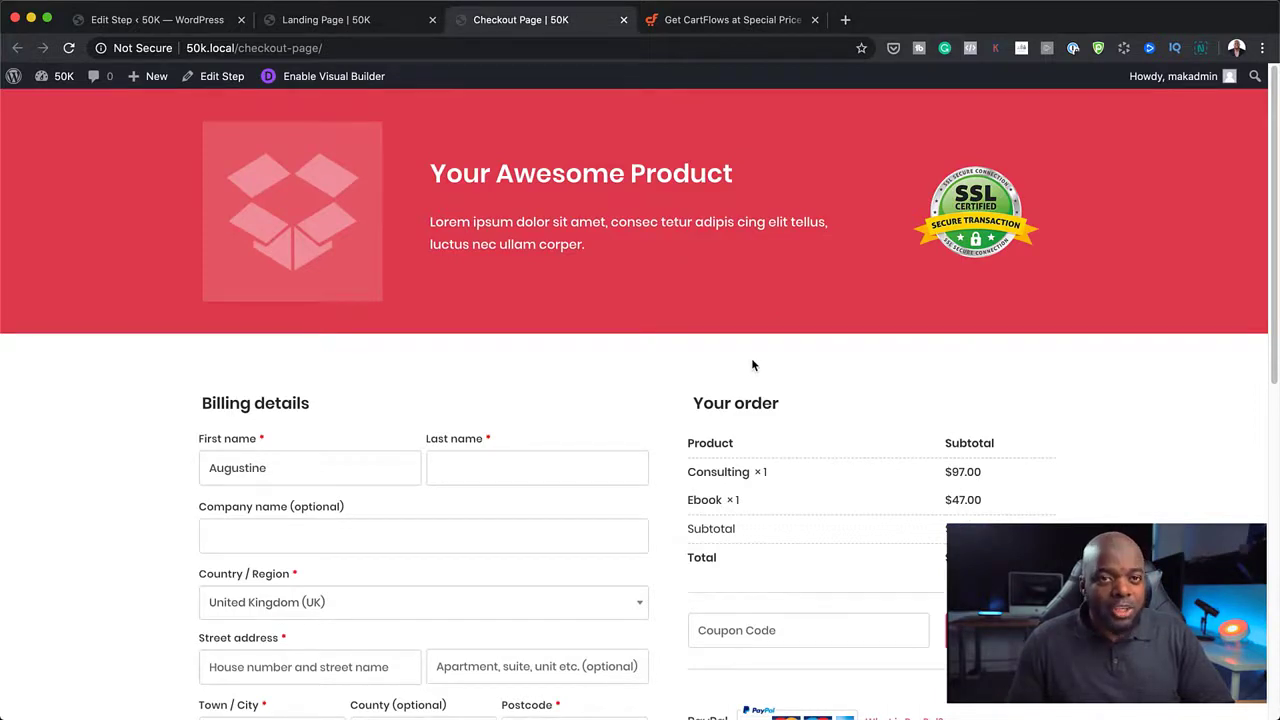
{"action": "left_click", "coordinate": [340, 78]}
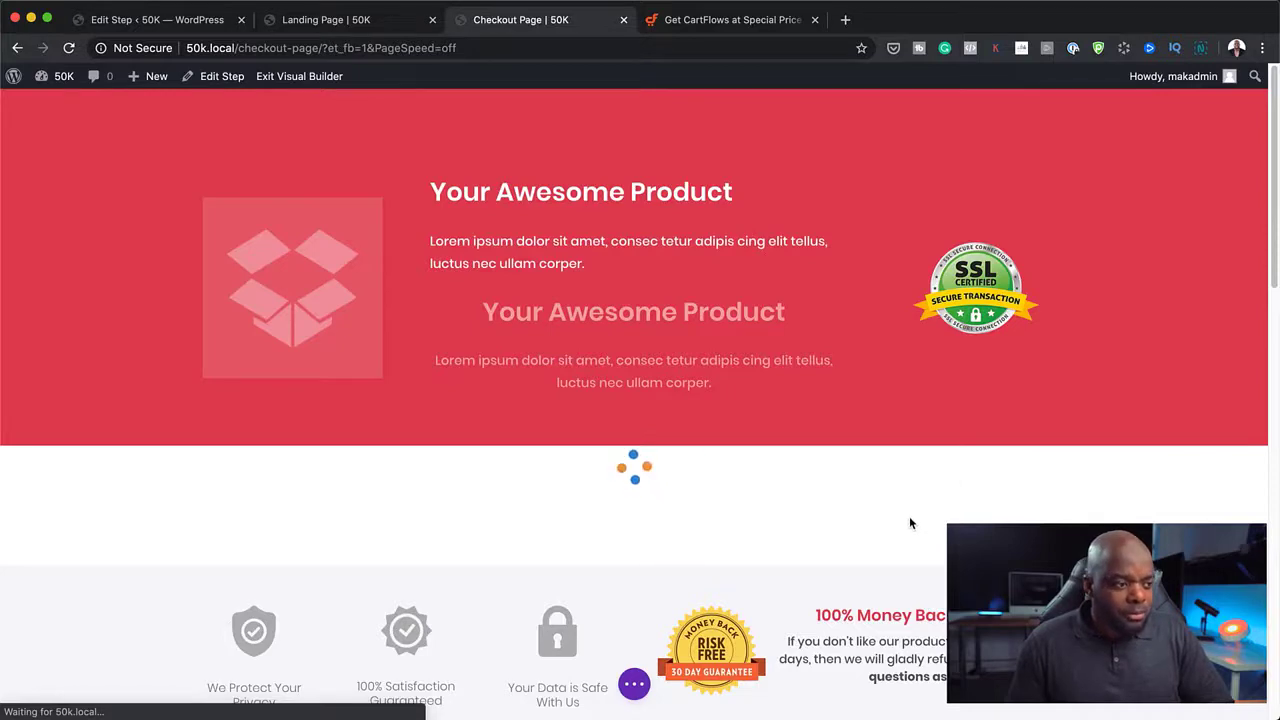
{"action": "scroll", "coordinate": [940, 574], "scroll_direction": "down", "scroll_amount": 3}
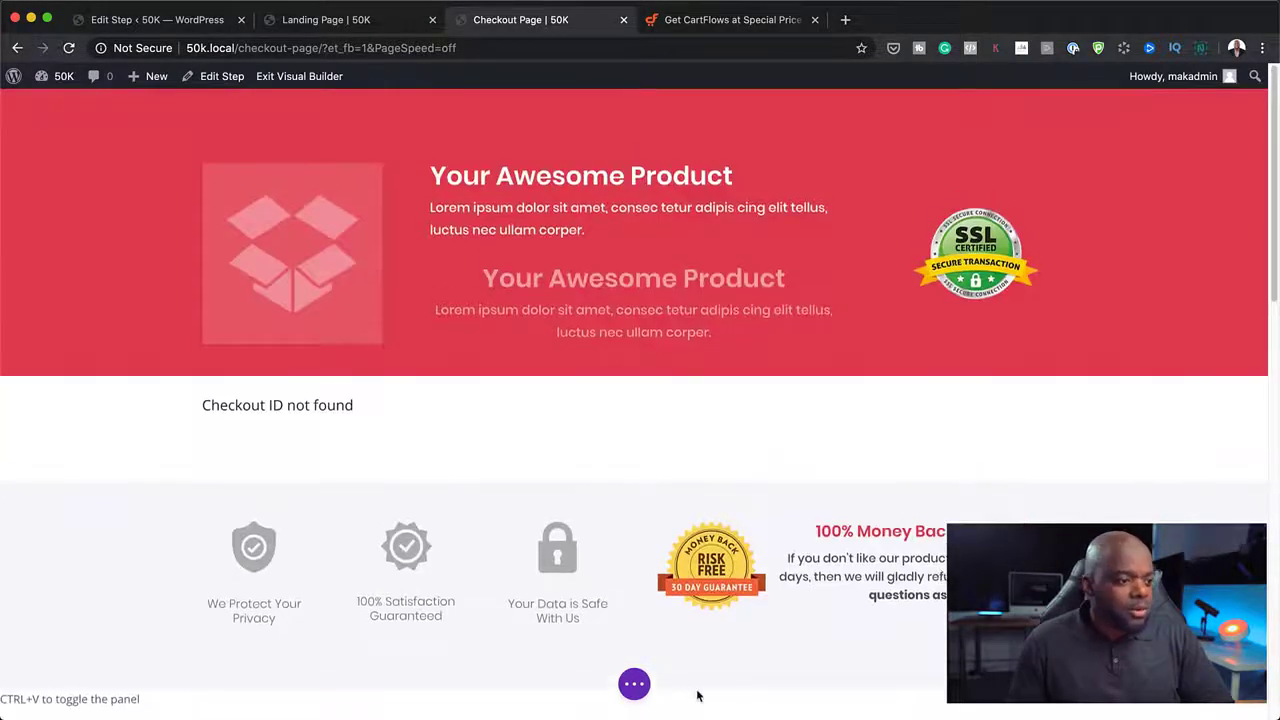
{"action": "left_click", "coordinate": [636, 685]}
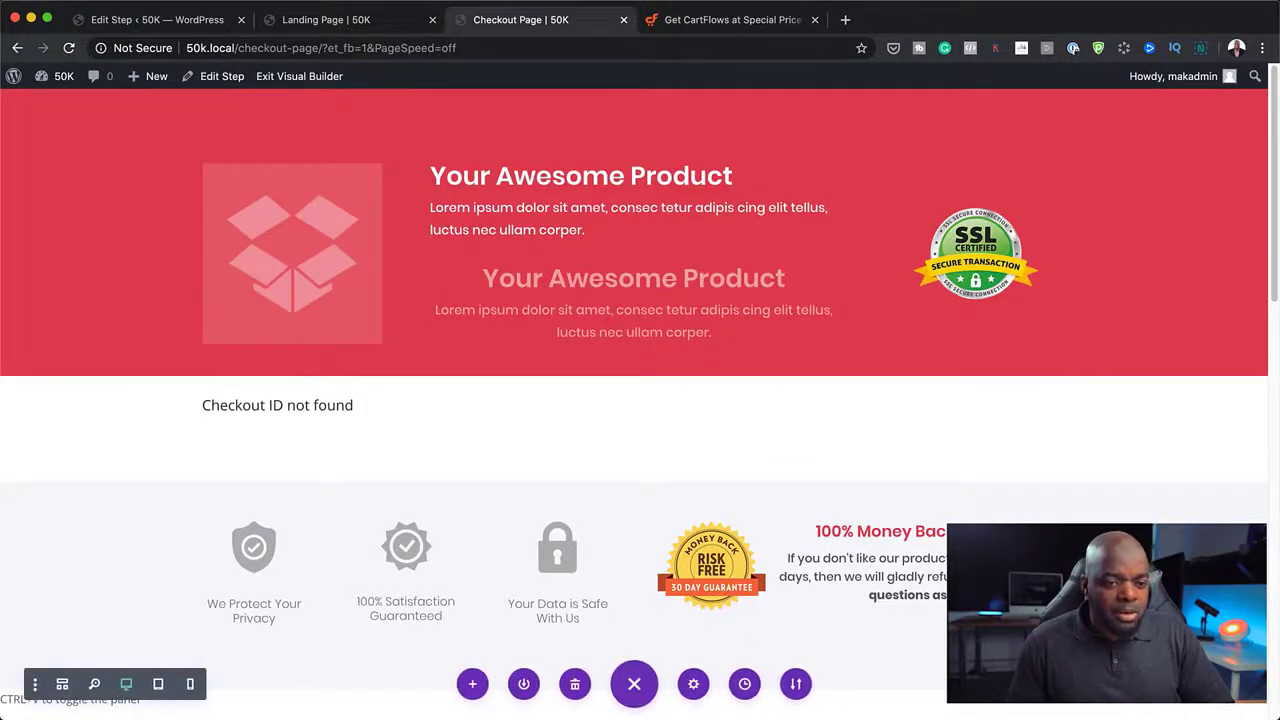
{"action": "key", "text": "ctrl+l"}
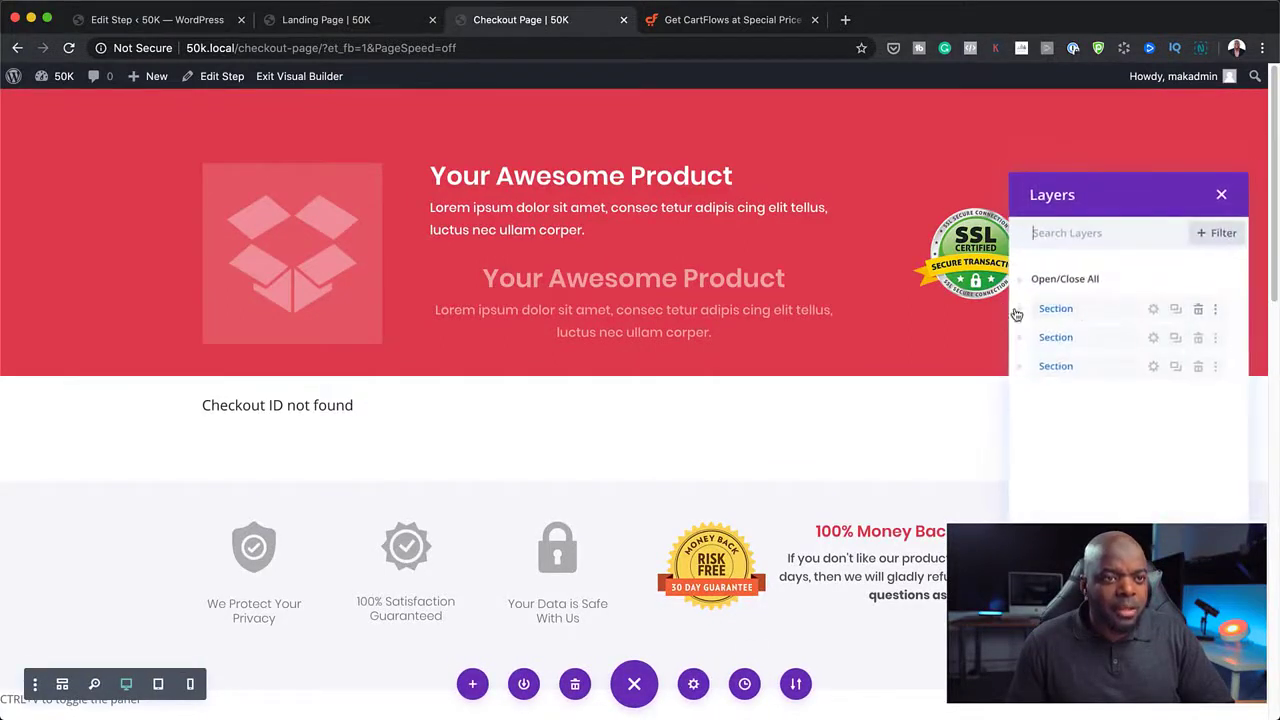
Step: Set the background colour of the checkout page's first section to black and save the section settings
{"action": "left_click", "coordinate": [1021, 310]}
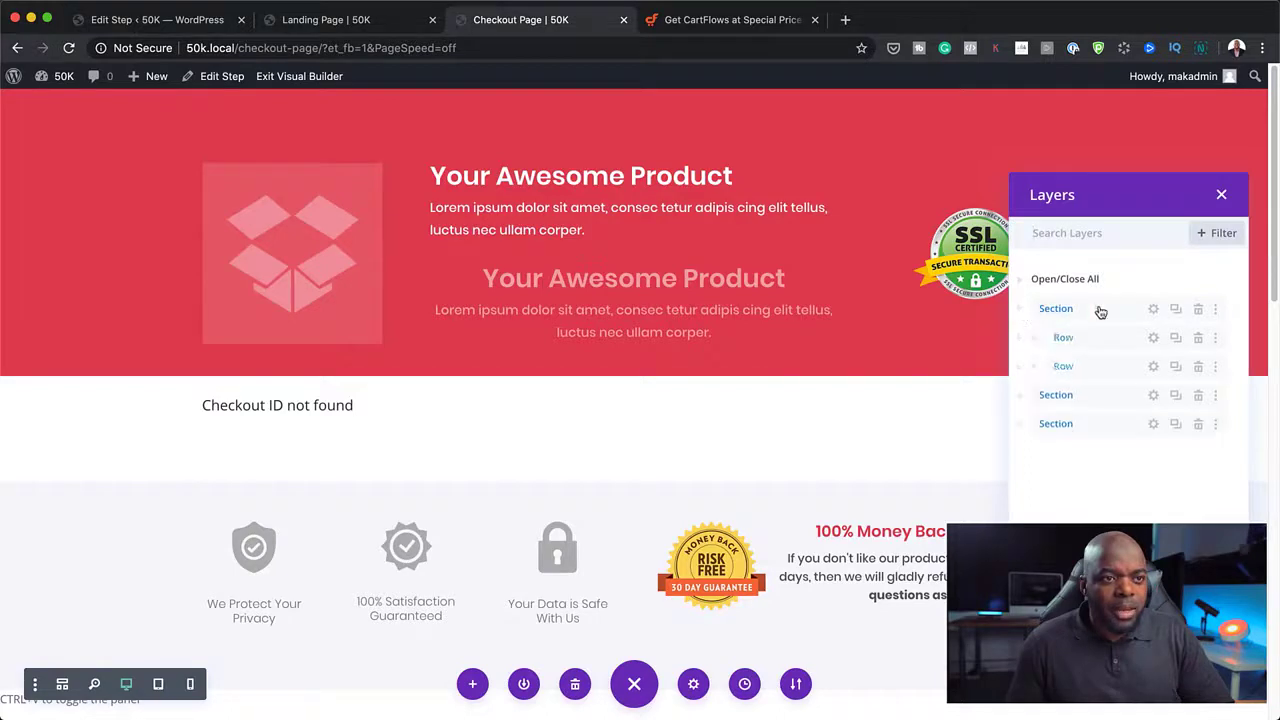
{"action": "left_click", "coordinate": [1153, 308]}
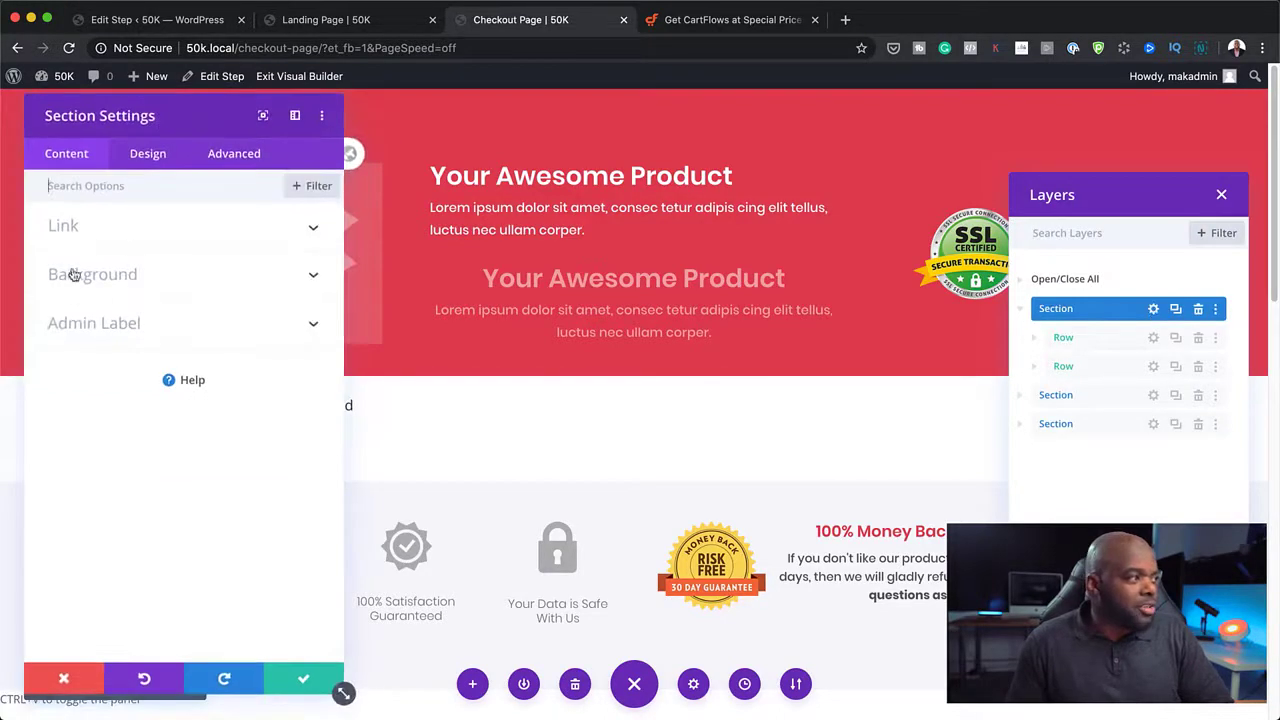
{"action": "left_click", "coordinate": [295, 115]}
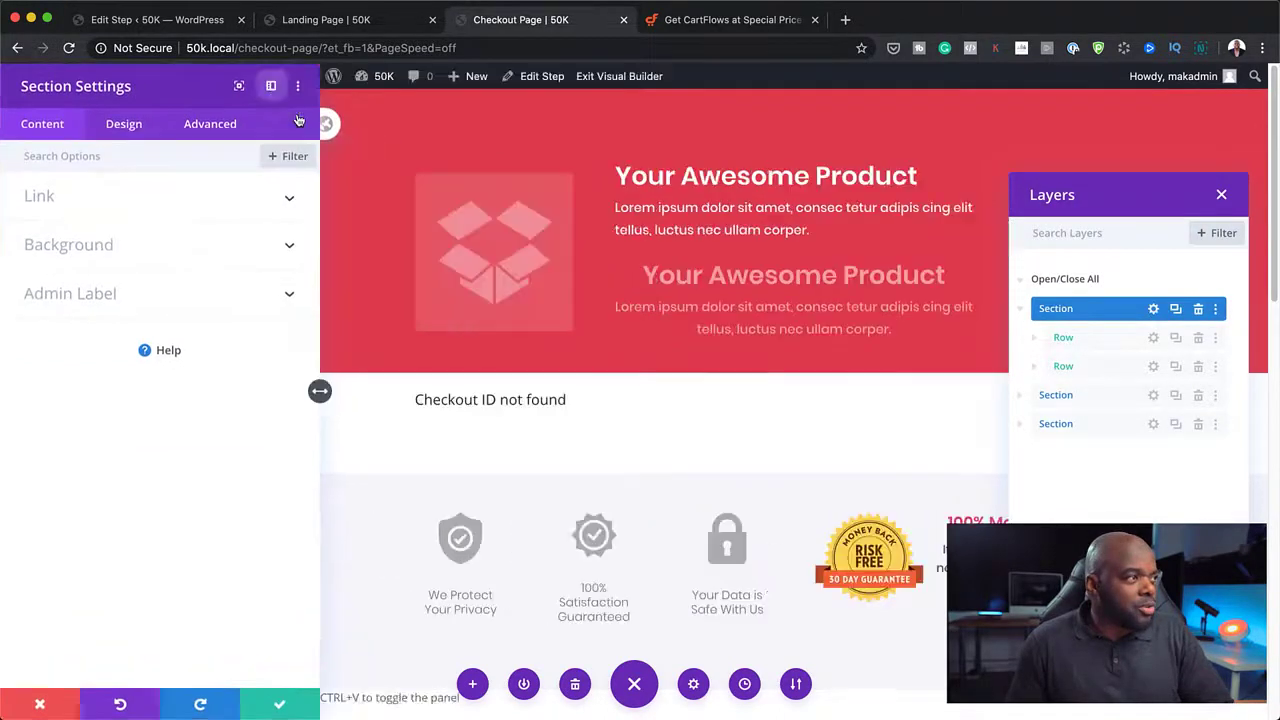
{"action": "left_click", "coordinate": [70, 245]}
{"action": "left_click", "coordinate": [77, 505]}
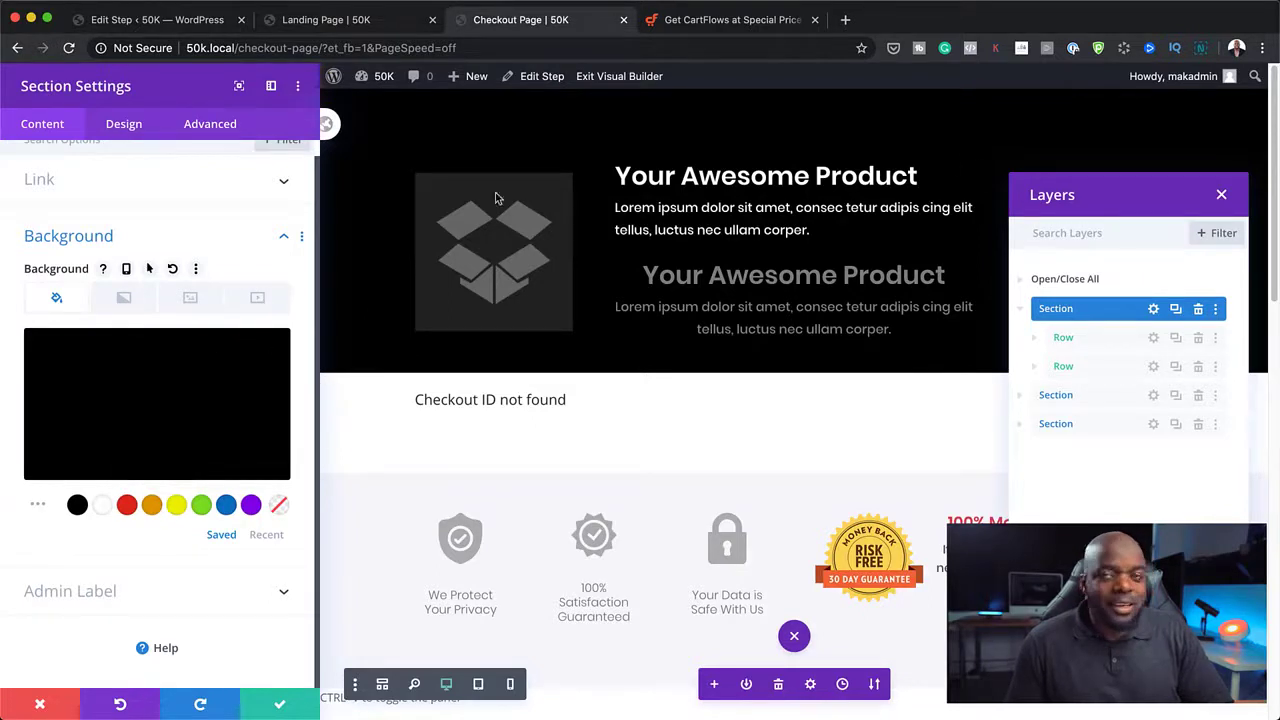
{"action": "left_click", "coordinate": [280, 704]}
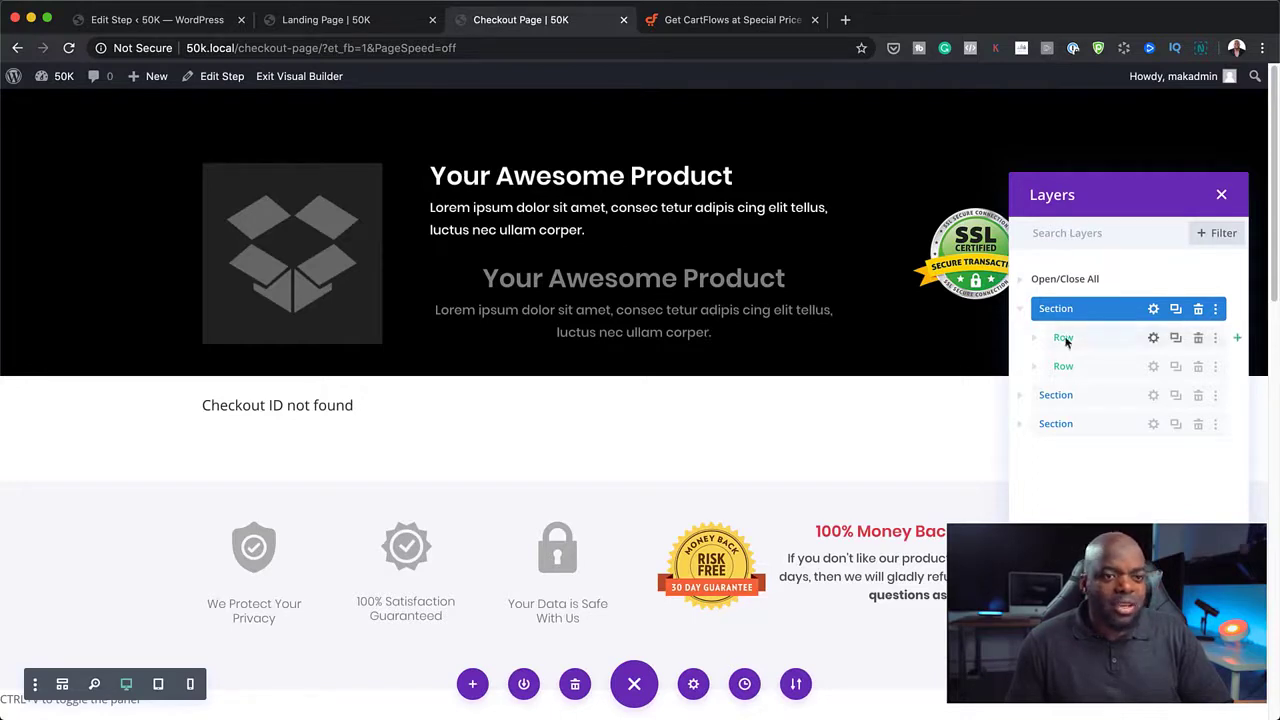
Step: Close the layers list, exit the Visual Builder and check the header and billing form on the live checkout page
{"action": "left_click", "coordinate": [1219, 196]}
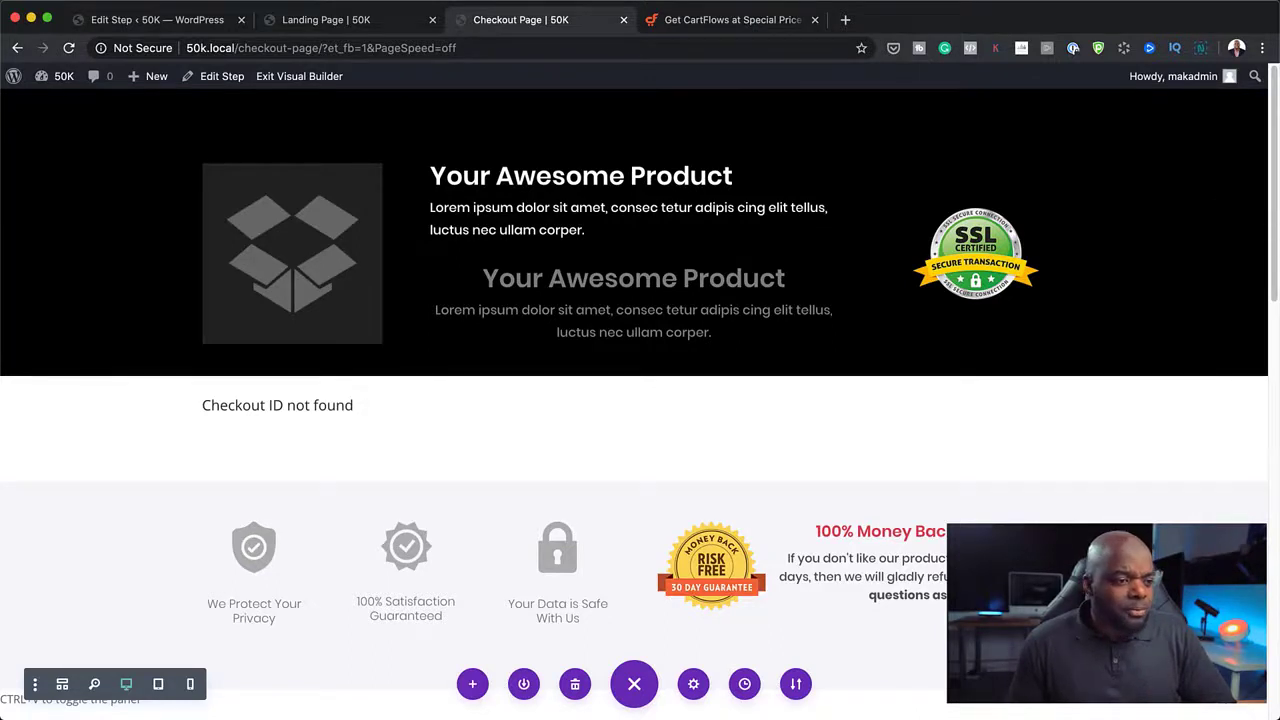
{"action": "scroll", "coordinate": [640, 384], "scroll_direction": "down", "scroll_amount": 1}
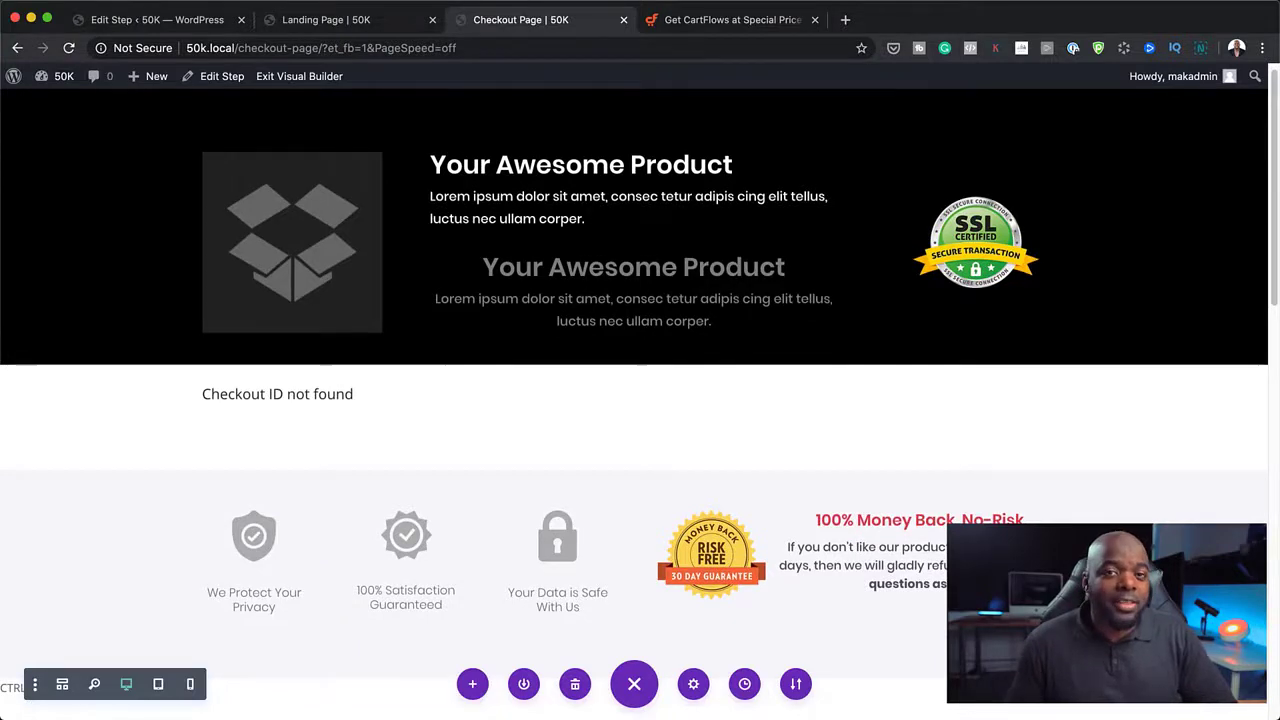
{"action": "left_click", "coordinate": [332, 79]}
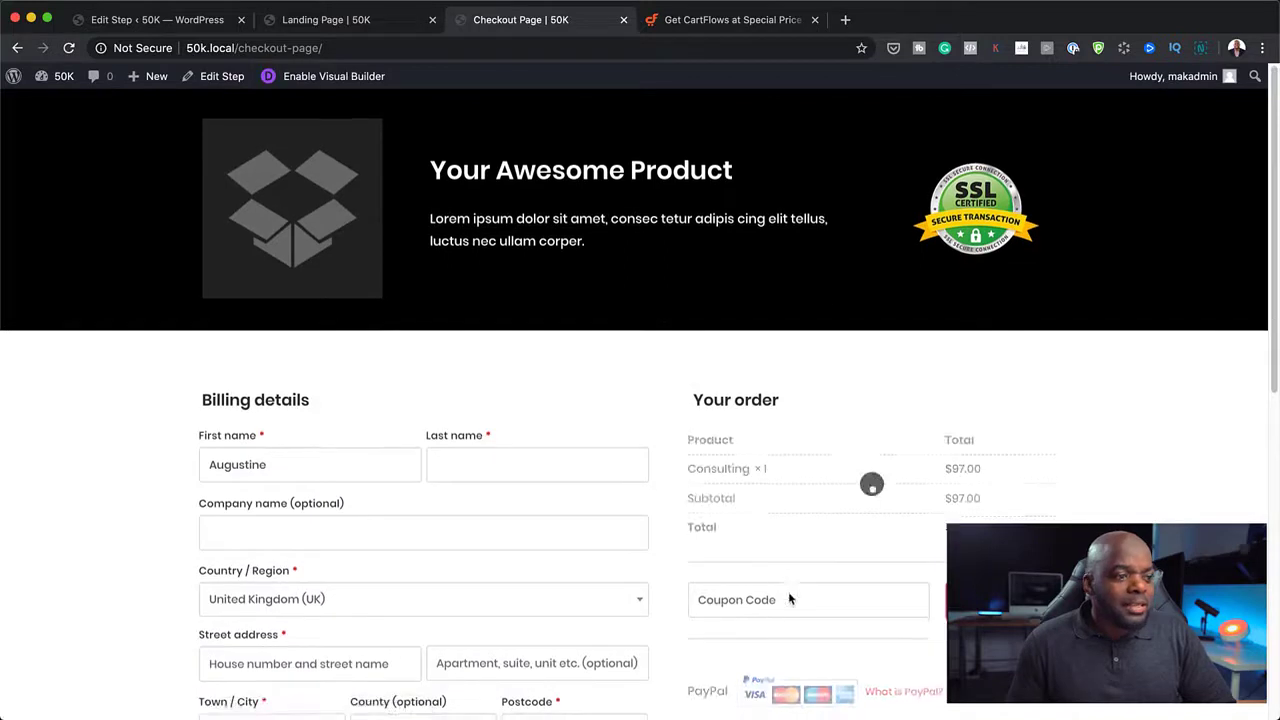
{"action": "scroll", "coordinate": [788, 591], "scroll_direction": "down", "scroll_amount": 2}
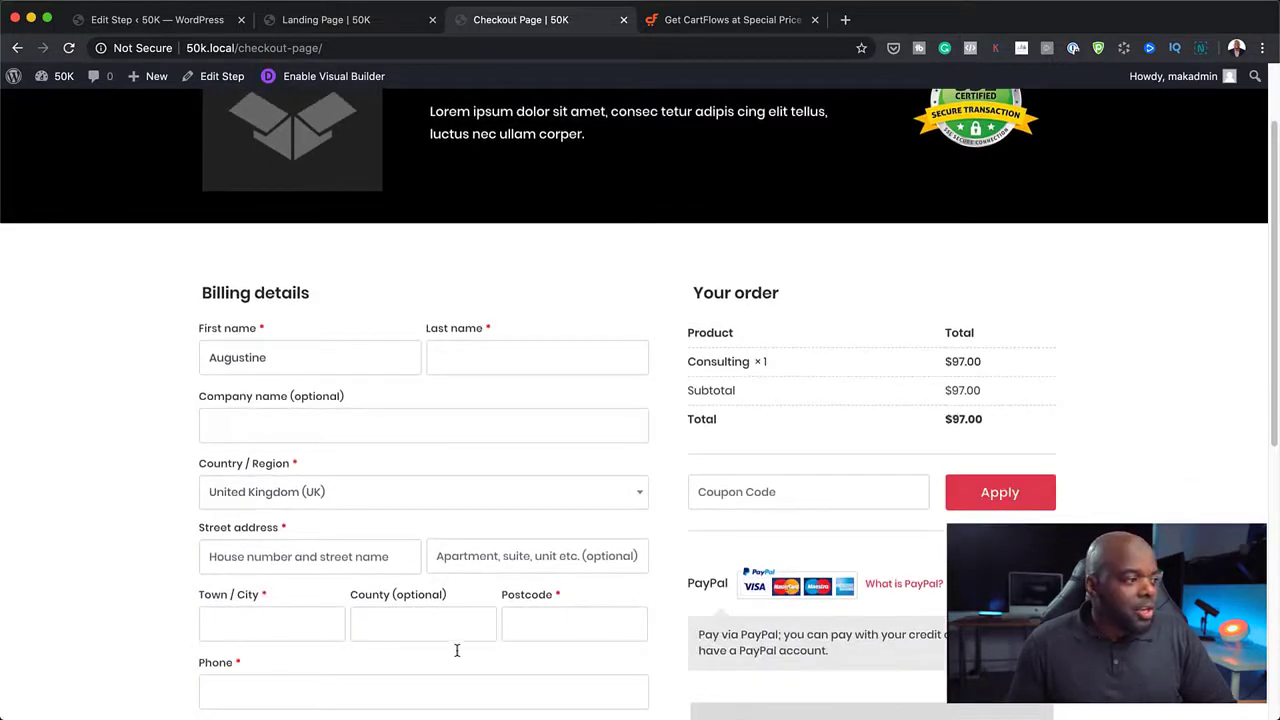
{"action": "scroll", "coordinate": [456, 650], "scroll_direction": "down", "scroll_amount": 2}
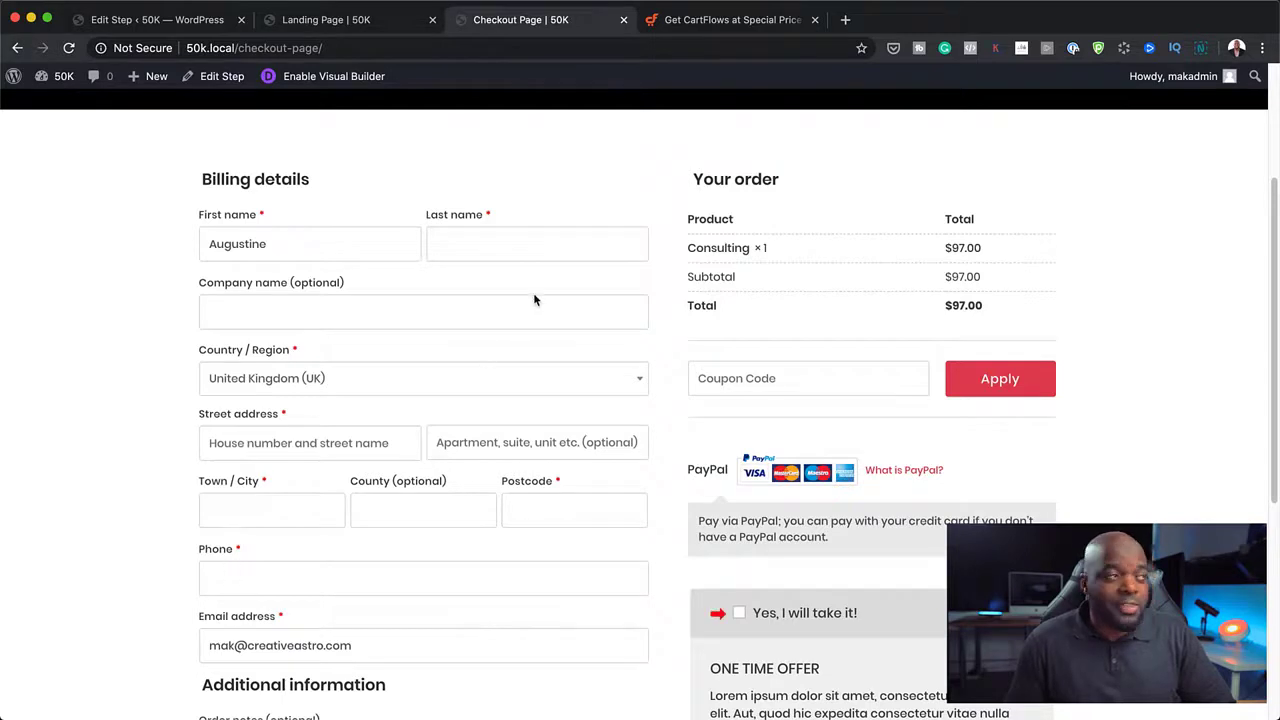
Step: Return to the checkout step's editing page and enable the custom field editor in its Checkout Fields settings
{"action": "left_click", "coordinate": [303, 28]}
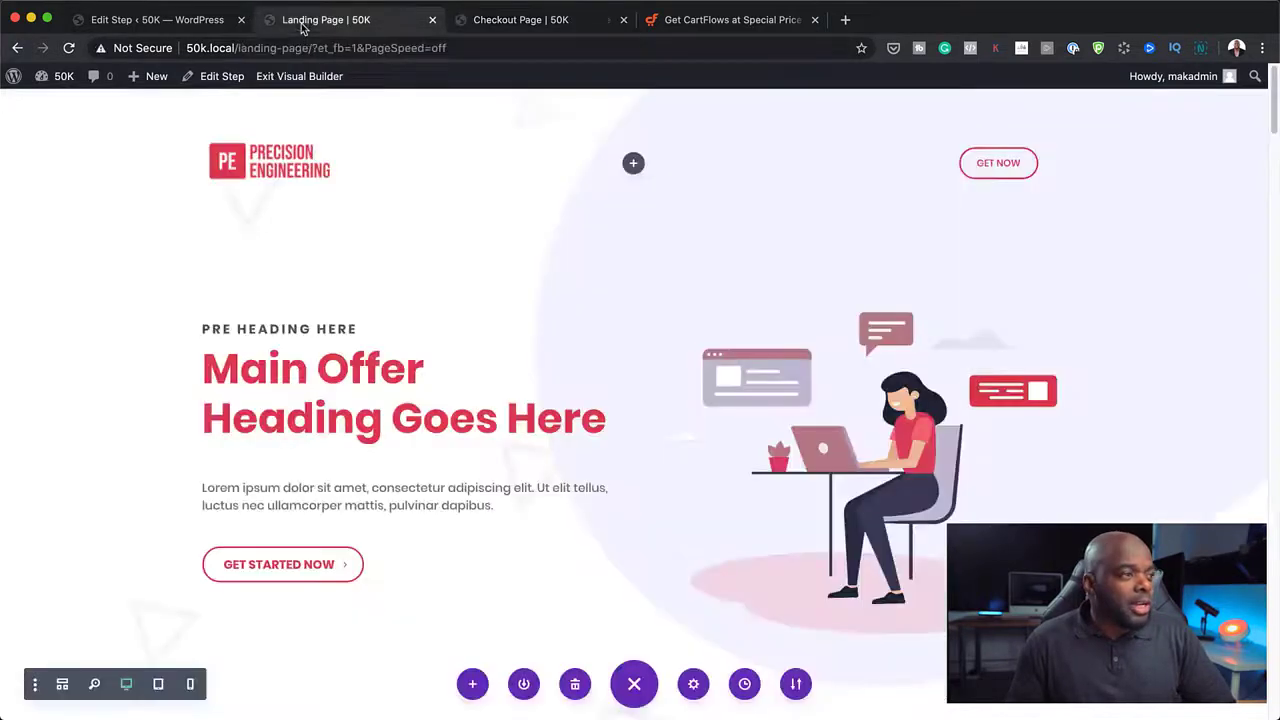
{"action": "left_click", "coordinate": [190, 22]}
{"action": "scroll", "coordinate": [560, 455], "scroll_direction": "down", "scroll_amount": 10}
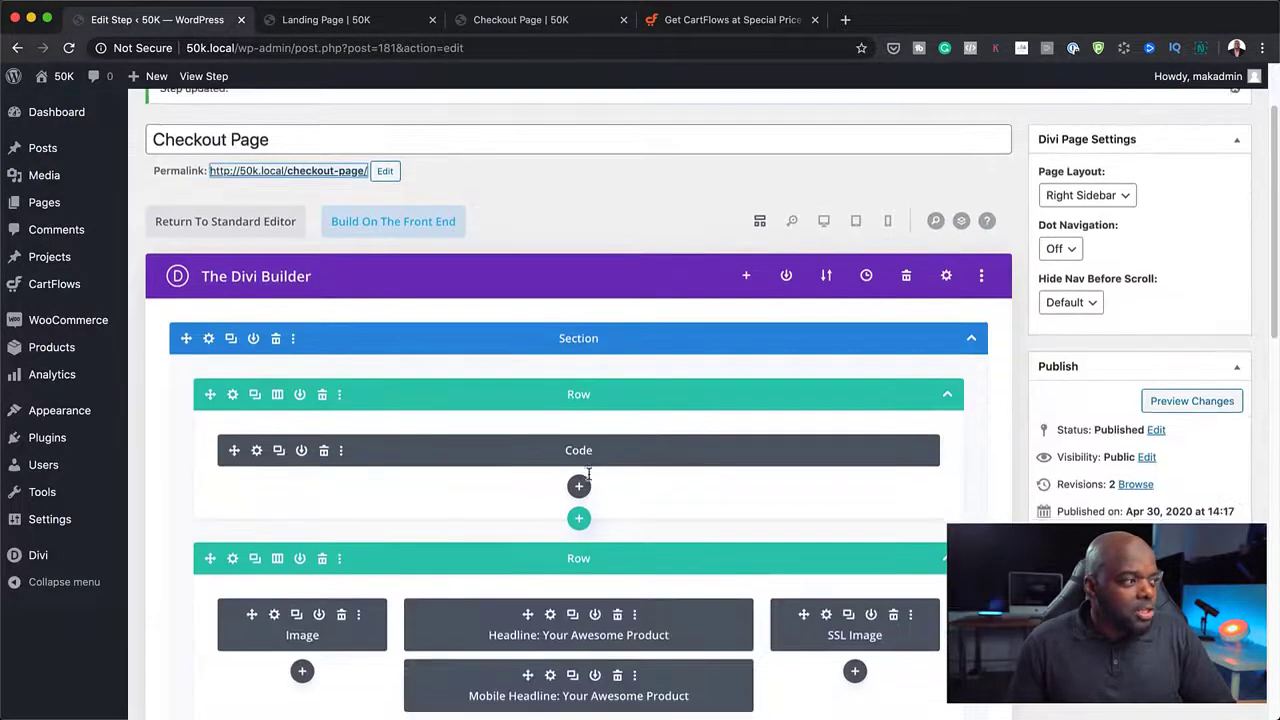
{"action": "scroll", "coordinate": [588, 473], "scroll_direction": "down", "scroll_amount": 5}
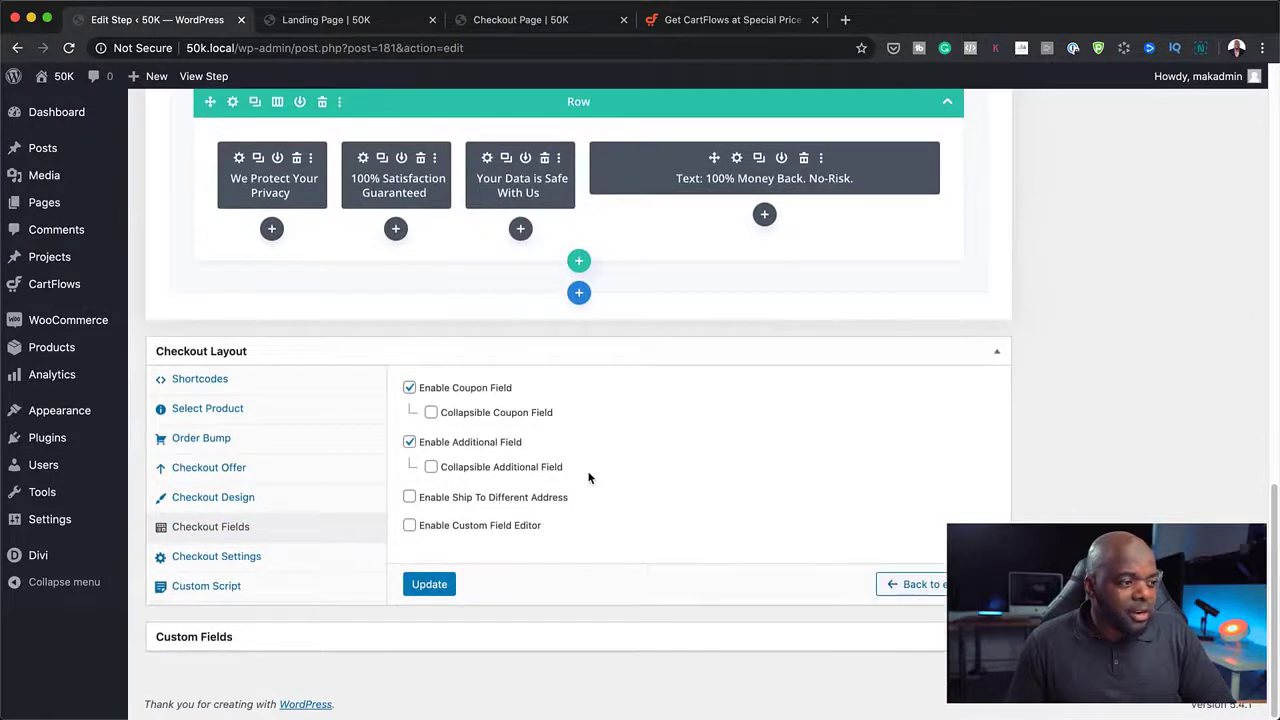
{"action": "left_click", "coordinate": [410, 526]}
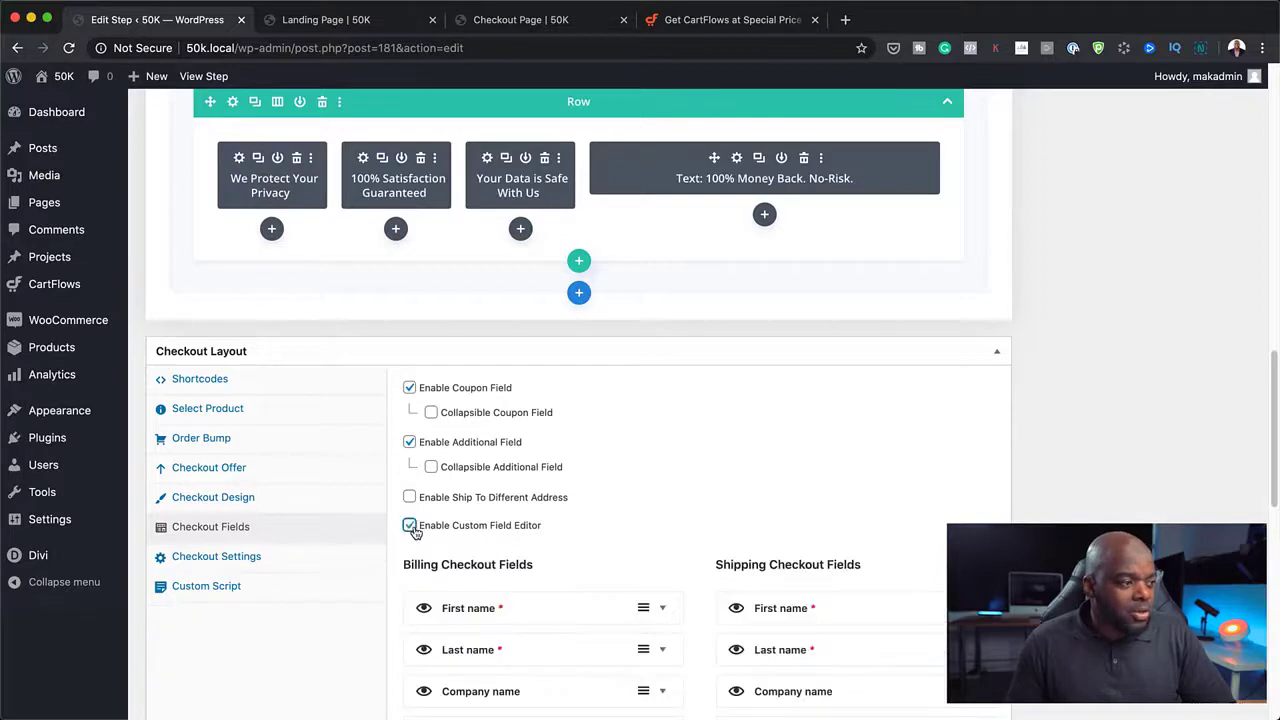
{"action": "scroll", "coordinate": [605, 533], "scroll_direction": "down", "scroll_amount": 5}
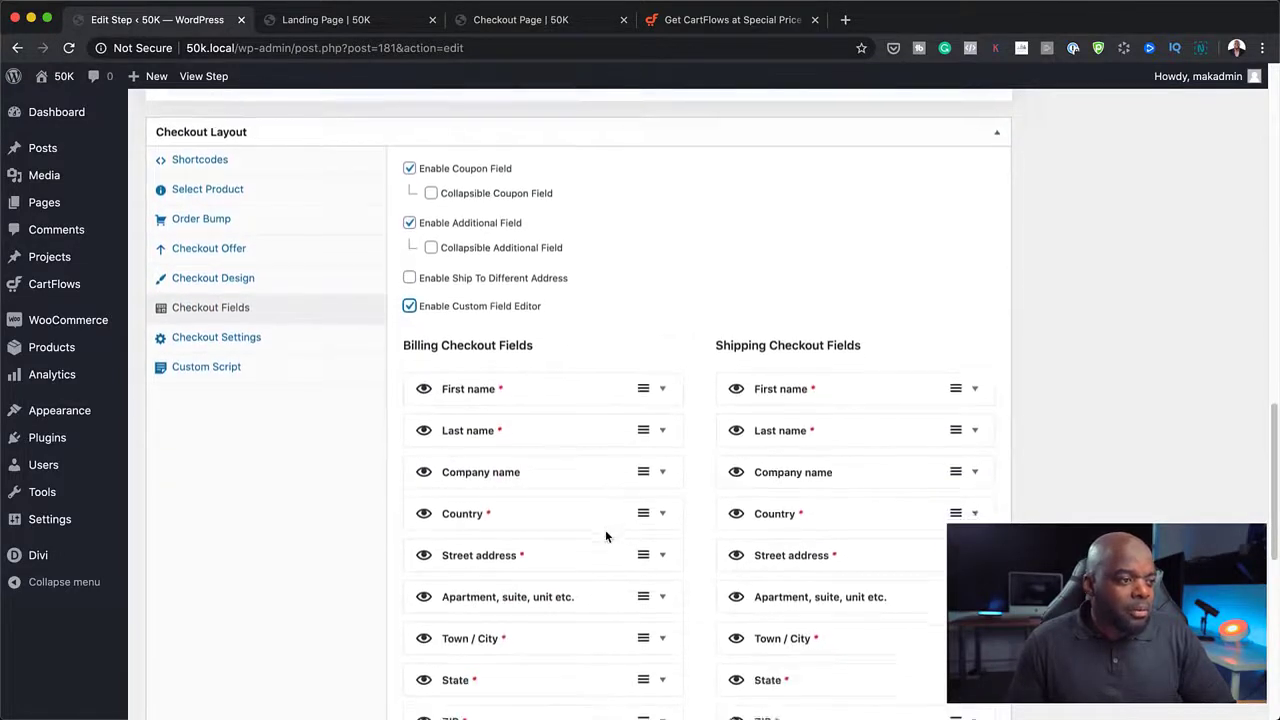
Step: Reorder the billing checkout fields so that Email address comes directly after First name, followed by Last name
{"action": "scroll", "coordinate": [605, 537], "scroll_direction": "down", "scroll_amount": 4}
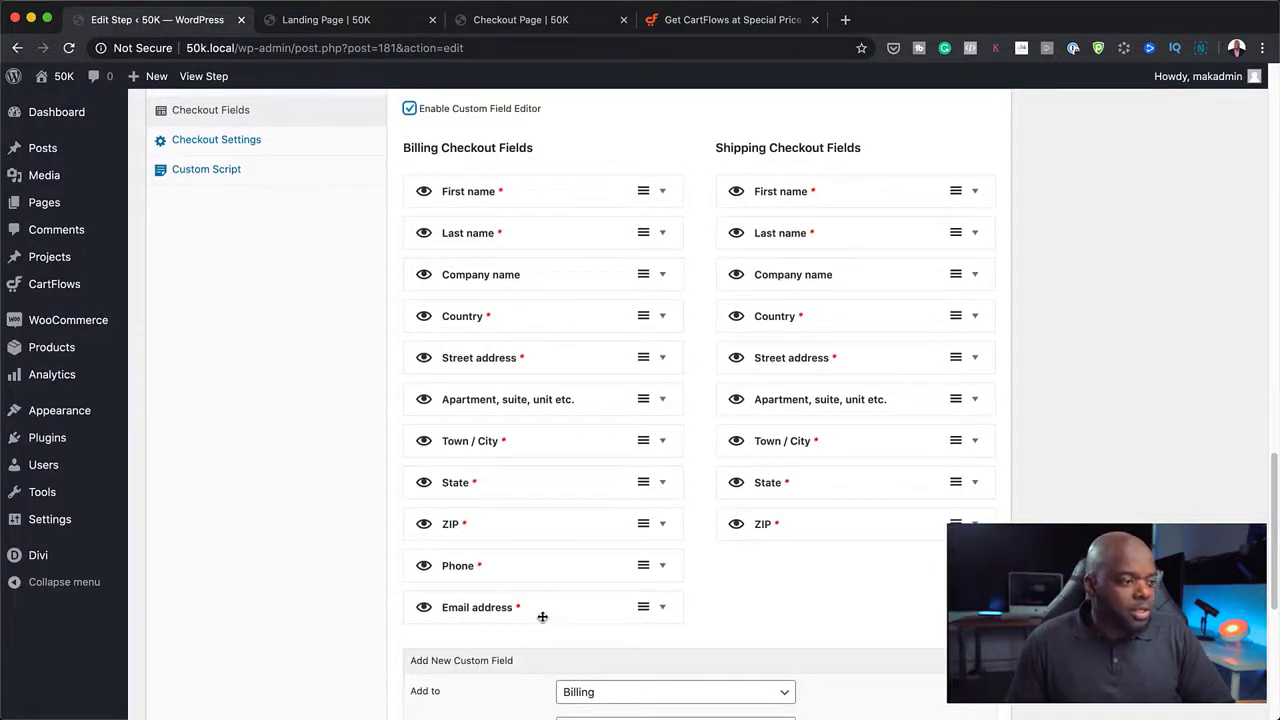
{"action": "left_click_drag", "start_coordinate": [542, 614], "coordinate": [554, 242]}
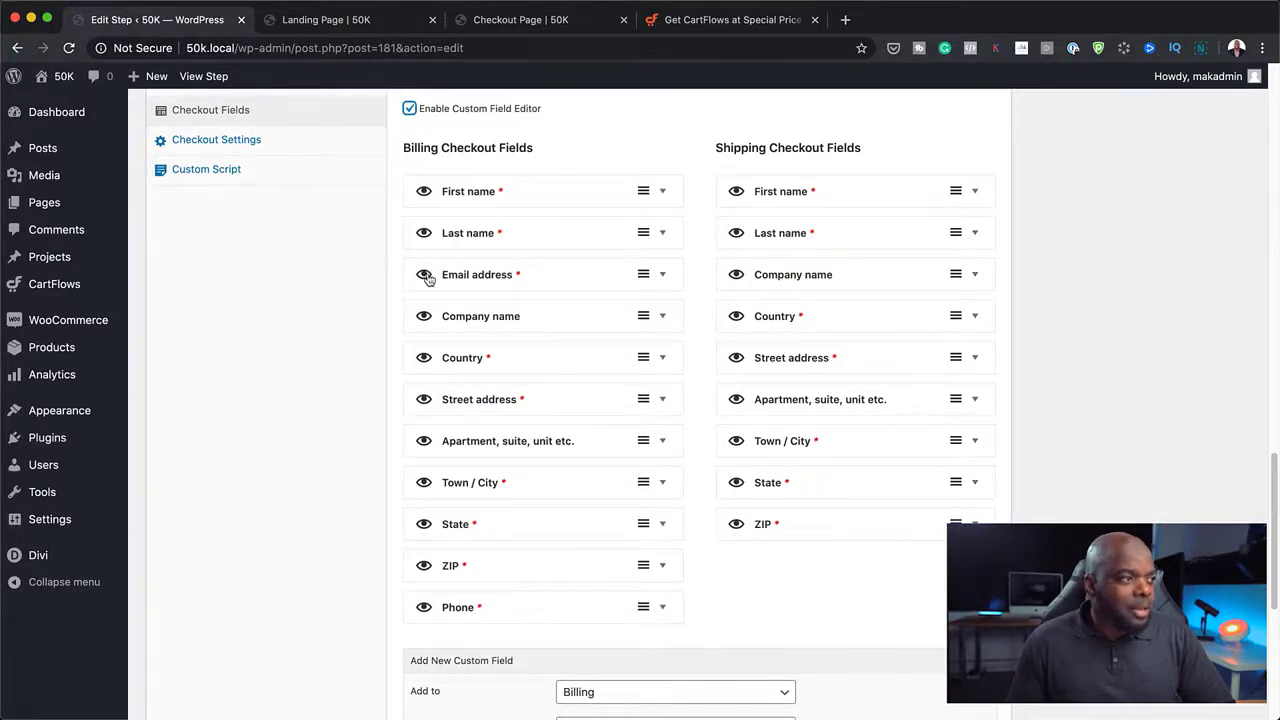
{"action": "left_click_drag", "start_coordinate": [583, 240], "coordinate": [513, 279]}
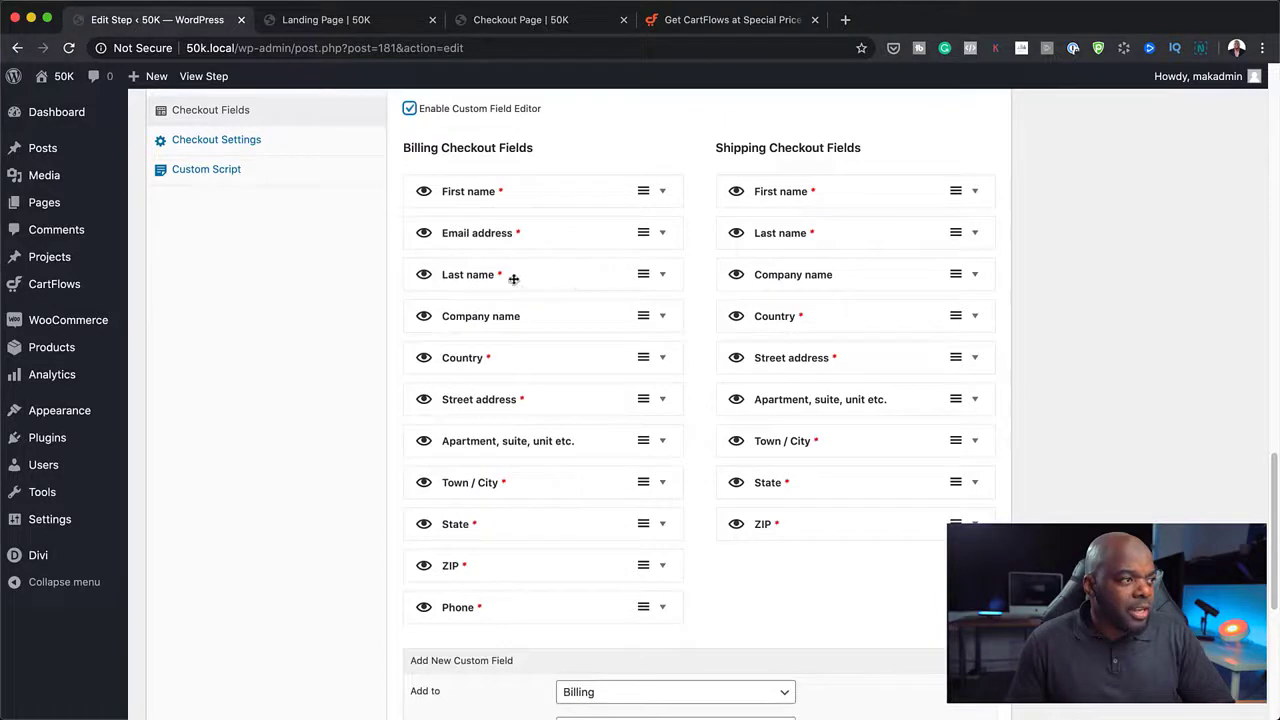
Step: Hide the billing fields Last name, Company name, Country, Street address, Apartment, Town / City, State and ZIP
{"action": "left_click", "coordinate": [425, 276]}
{"action": "left_click", "coordinate": [425, 318]}
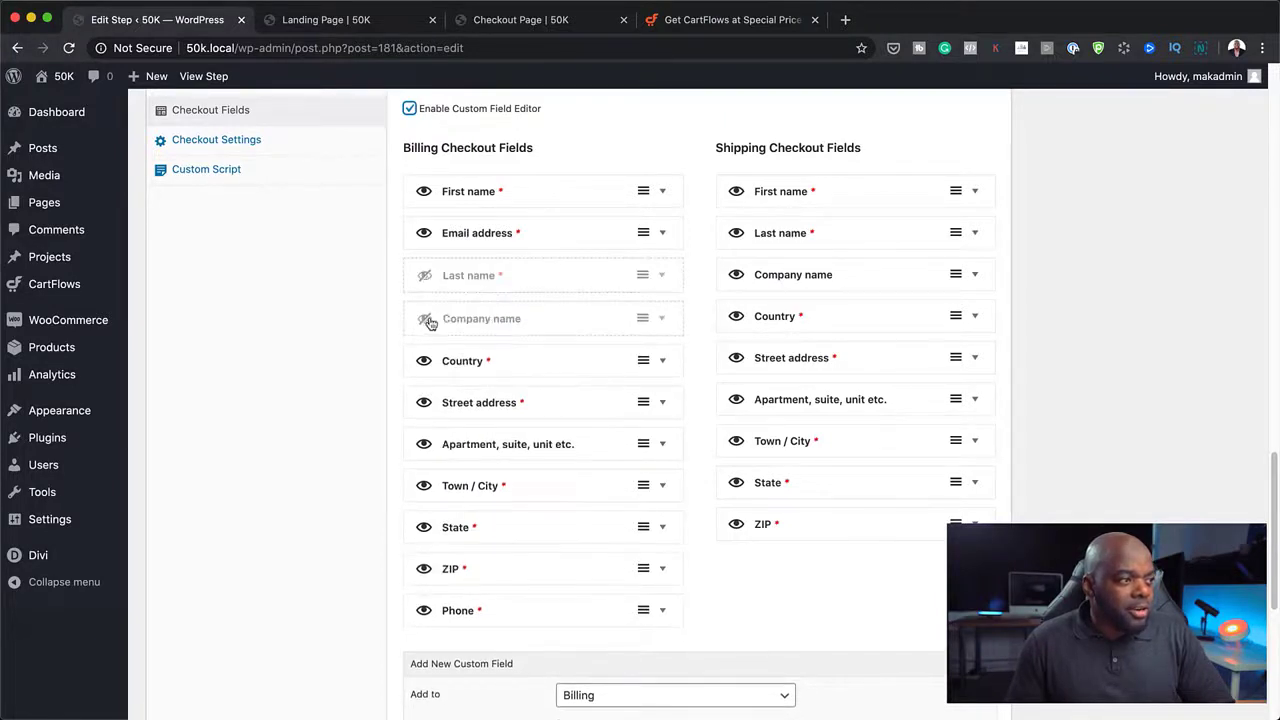
{"action": "left_click", "coordinate": [425, 361]}
{"action": "left_click", "coordinate": [425, 406]}
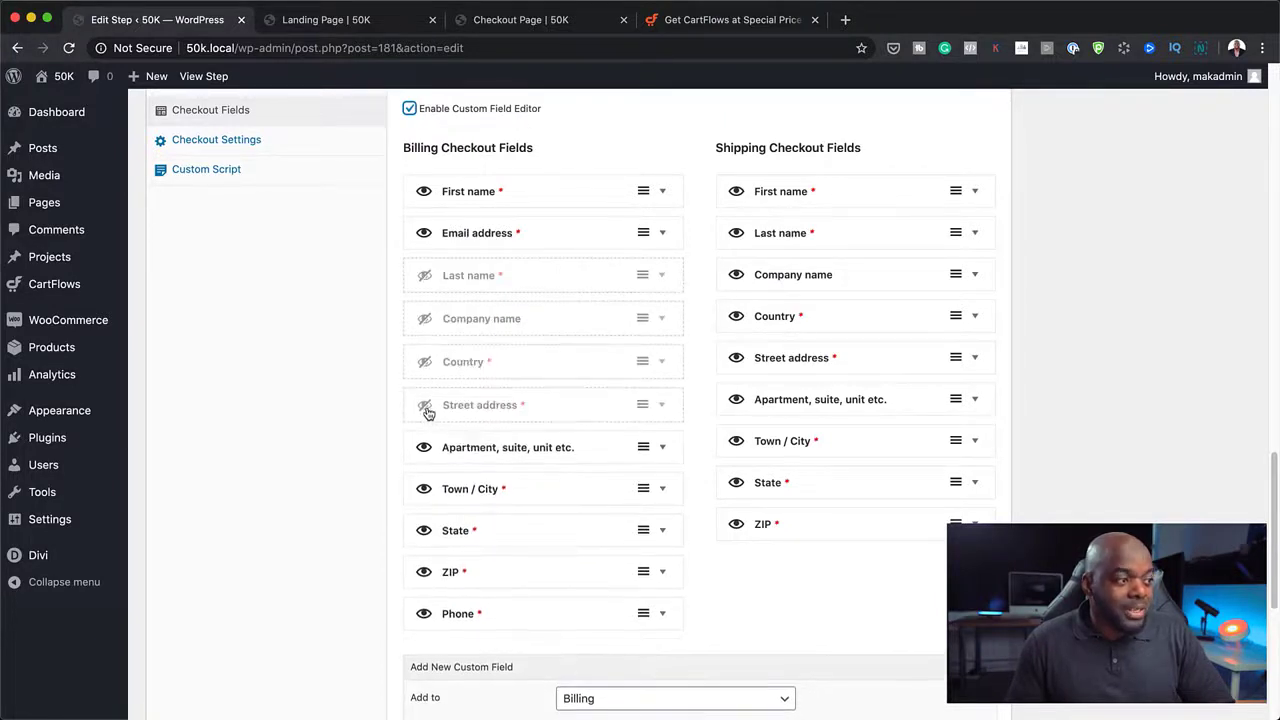
{"action": "left_click", "coordinate": [425, 449]}
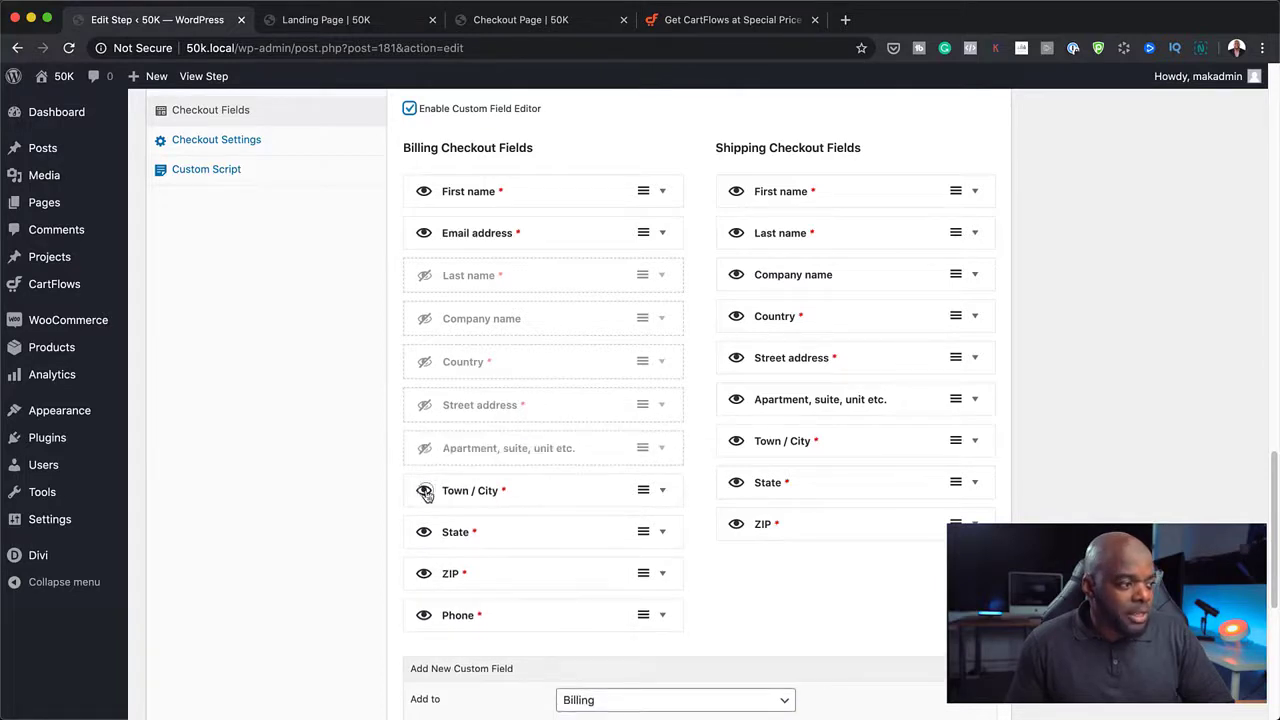
{"action": "left_click", "coordinate": [425, 490]}
{"action": "left_click", "coordinate": [424, 535]}
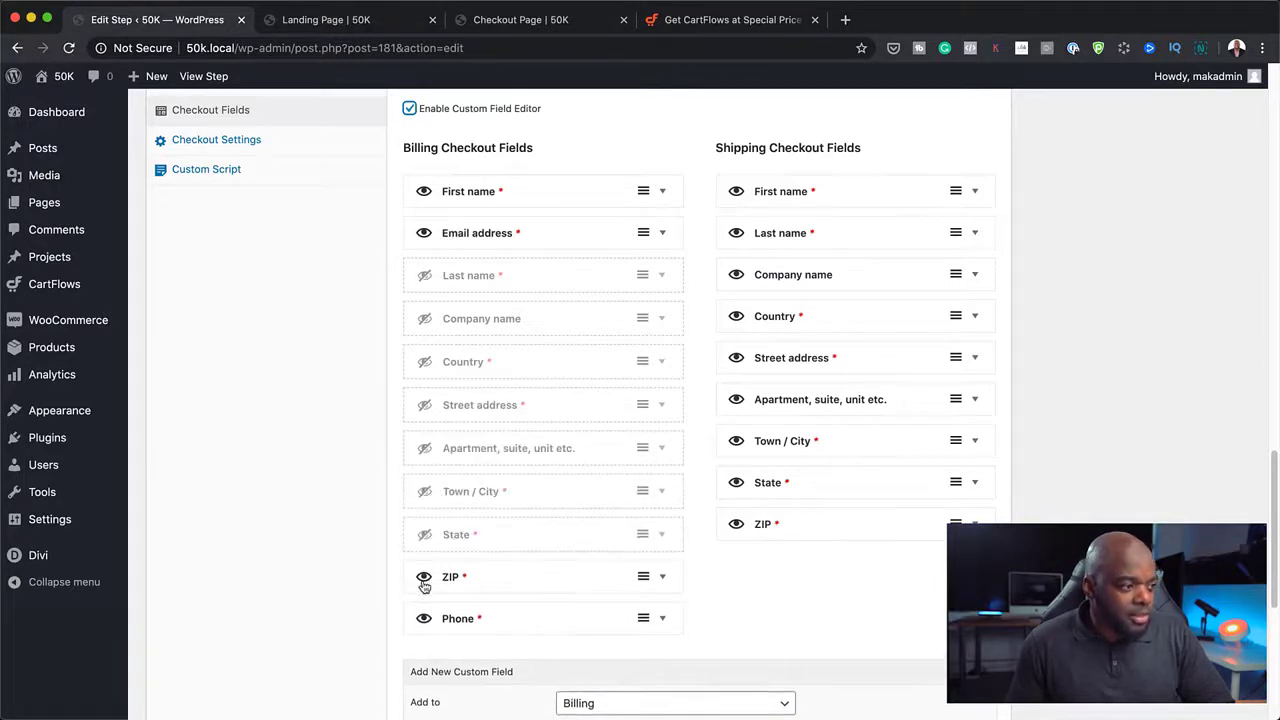
{"action": "left_click", "coordinate": [424, 576]}
Step: Move the Phone billing field directly below First name and update the checkout step
{"action": "left_click_drag", "start_coordinate": [543, 620], "coordinate": [543, 228]}
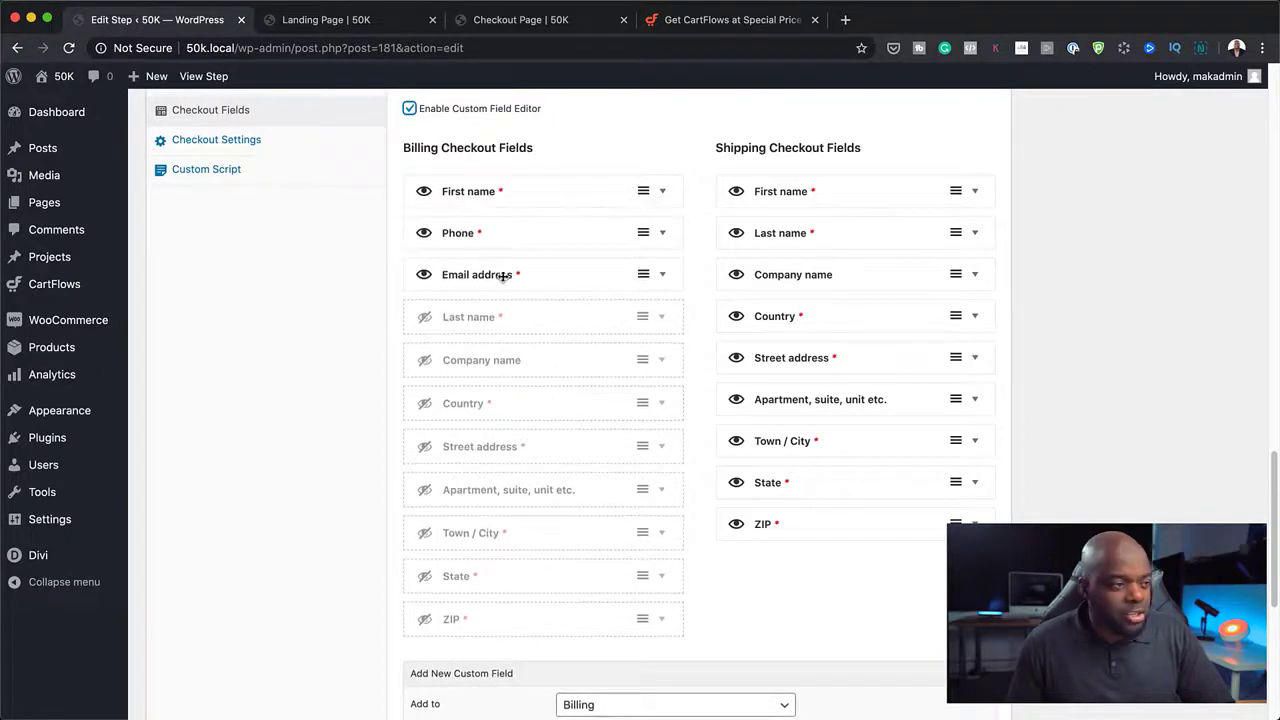
{"action": "scroll", "coordinate": [907, 610], "scroll_direction": "down", "scroll_amount": 5}
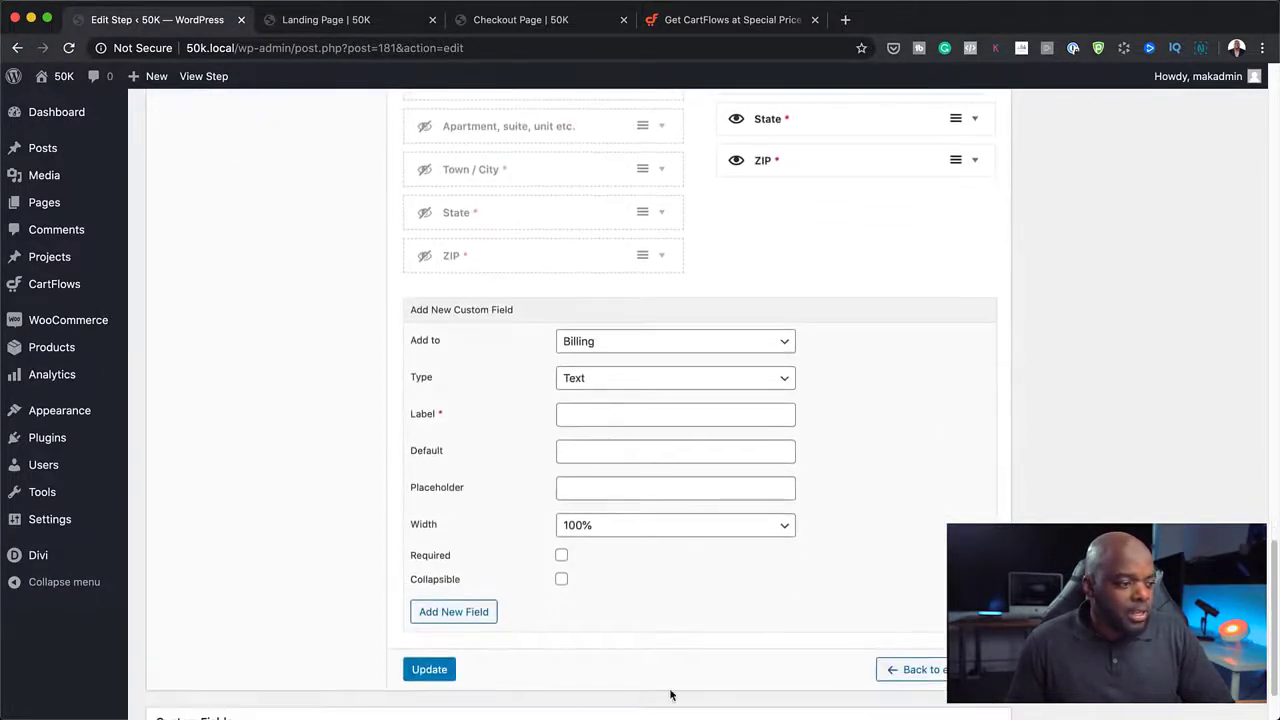
{"action": "left_click", "coordinate": [429, 668]}
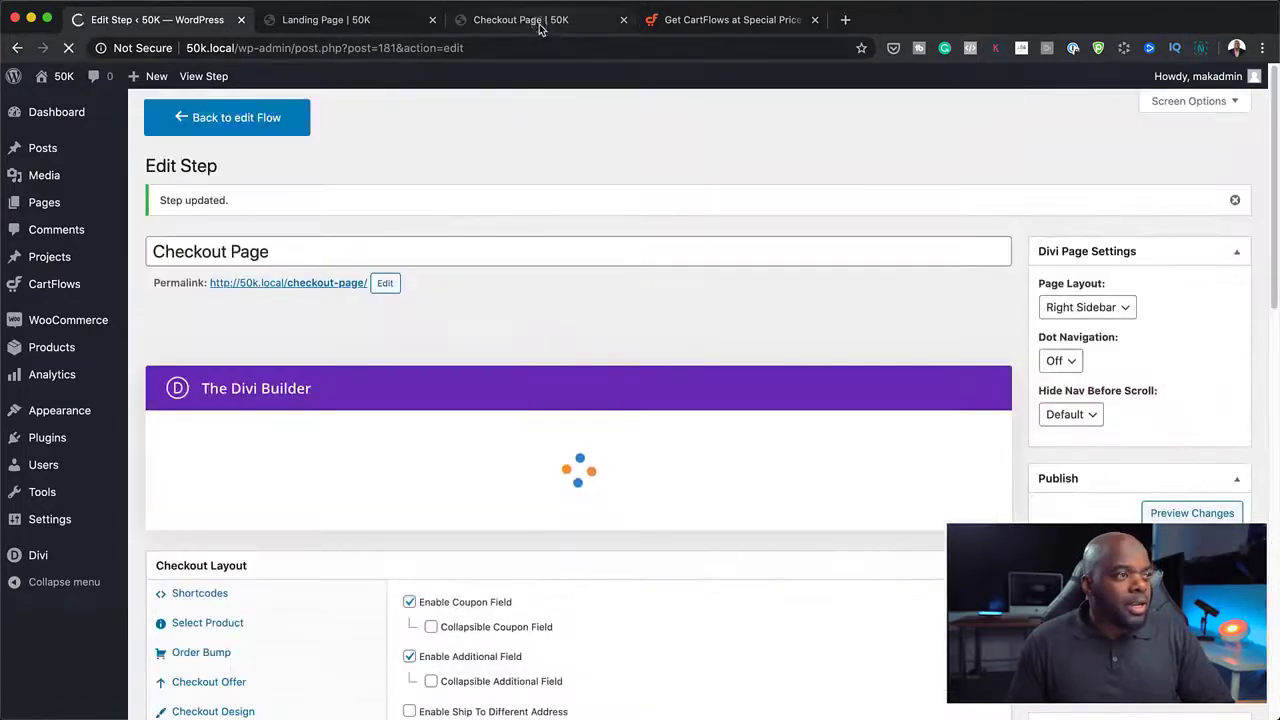
Step: Reload the live checkout page and check the order and selection of its billing fields
{"action": "left_click", "coordinate": [540, 20]}
{"action": "scroll", "coordinate": [645, 509], "scroll_direction": "down", "scroll_amount": 1}
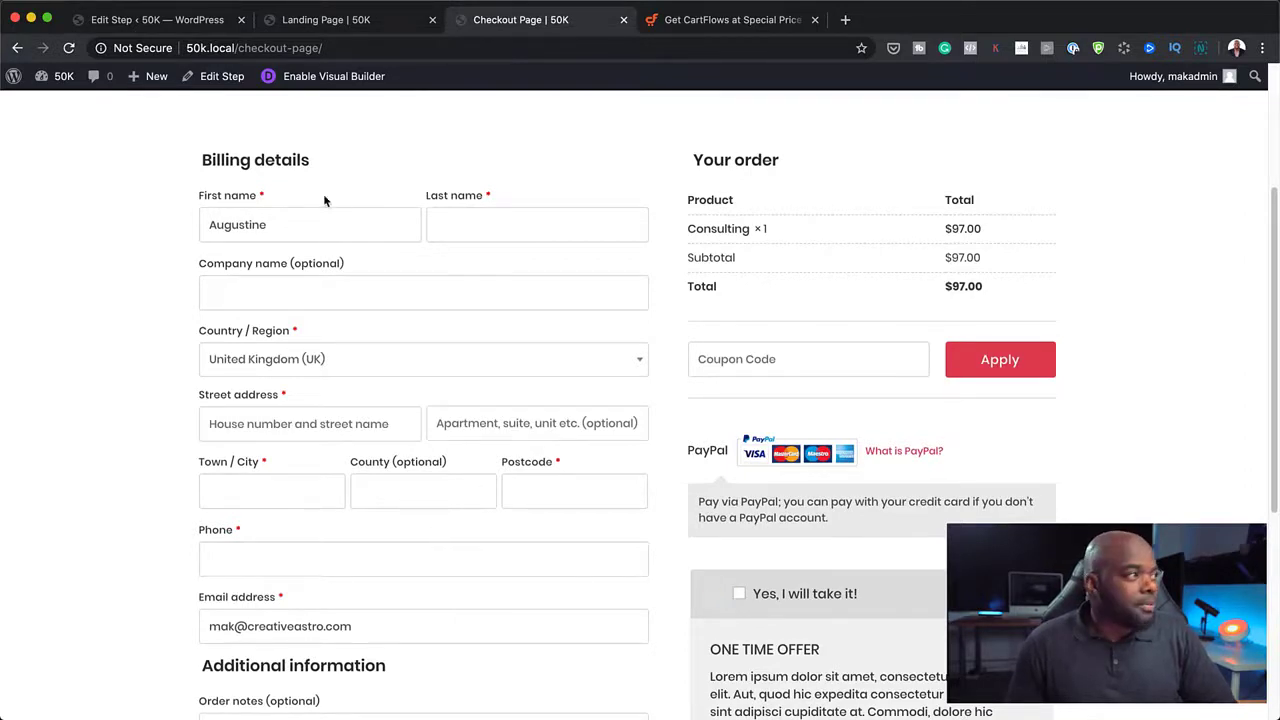
{"action": "left_click", "coordinate": [67, 48]}
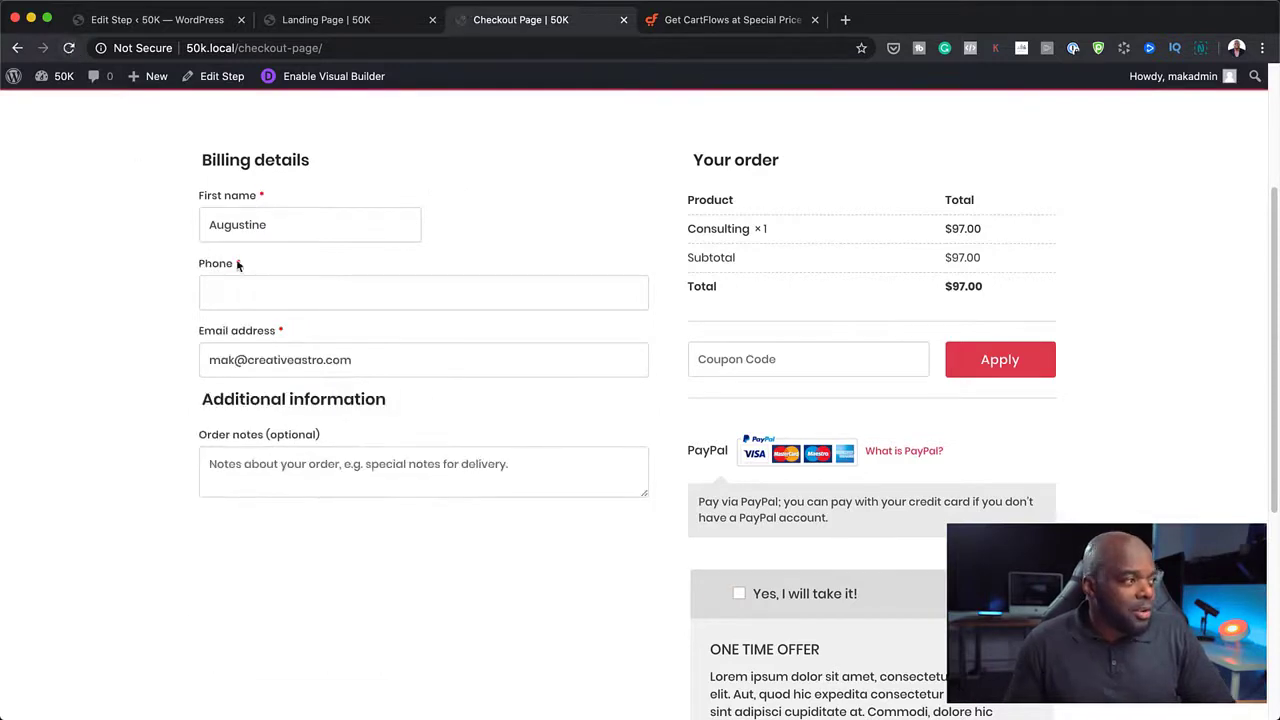
{"action": "left_click", "coordinate": [275, 230]}
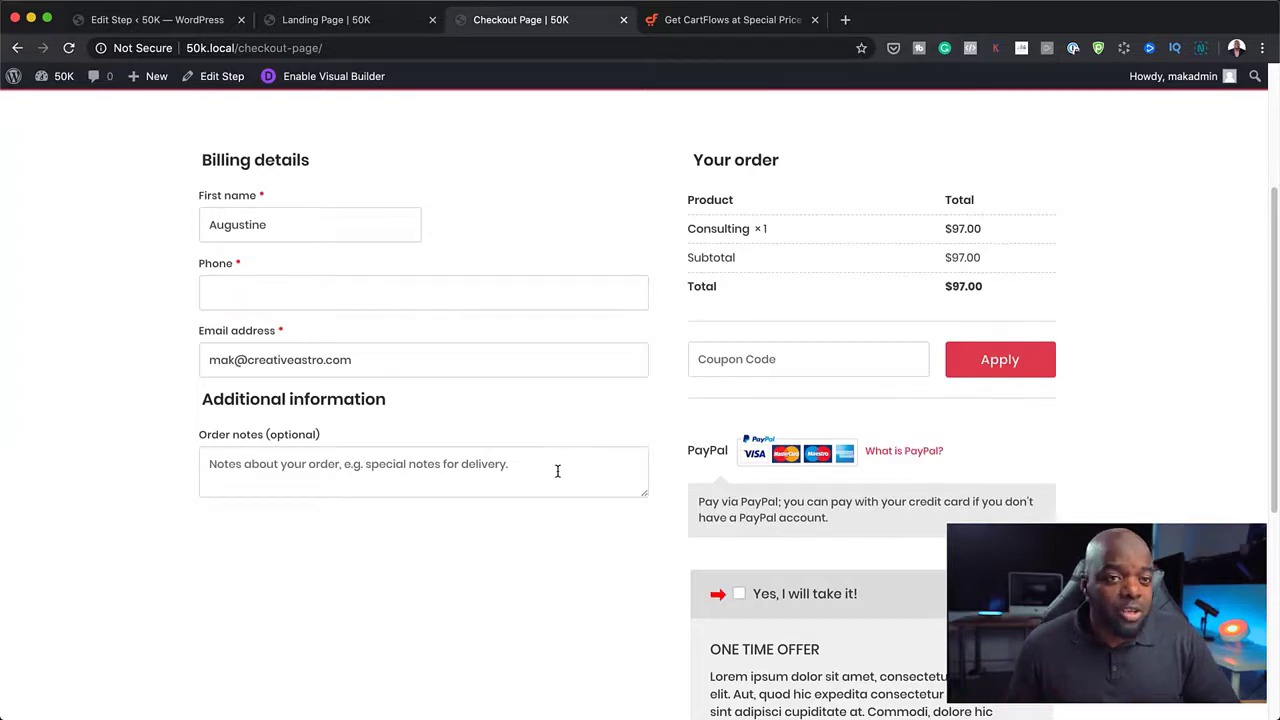
Step: Disable the Additional Field and the Coupon Field in the checkout page's Checkout Fields settings and update the step
{"action": "left_click", "coordinate": [205, 26]}
{"action": "scroll", "coordinate": [765, 570], "scroll_direction": "down", "scroll_amount": 15}
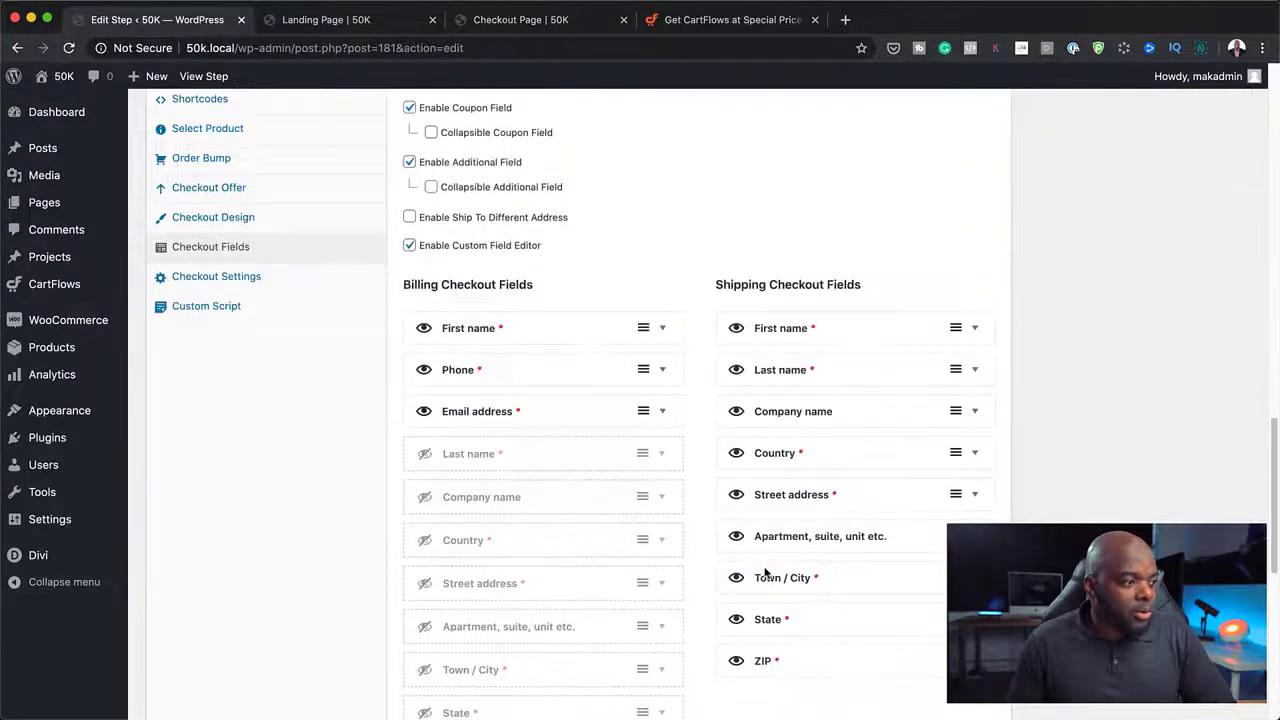
{"action": "scroll", "coordinate": [765, 570], "scroll_direction": "up", "scroll_amount": 1}
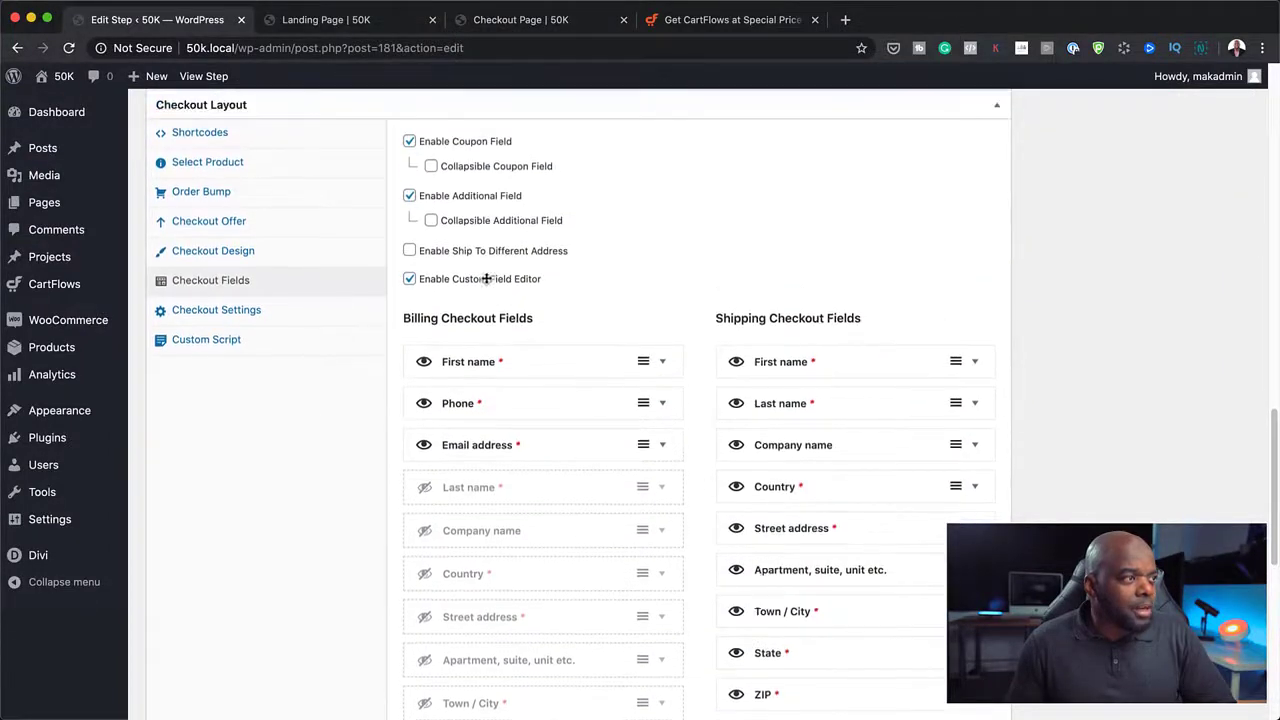
{"action": "left_click", "coordinate": [410, 196]}
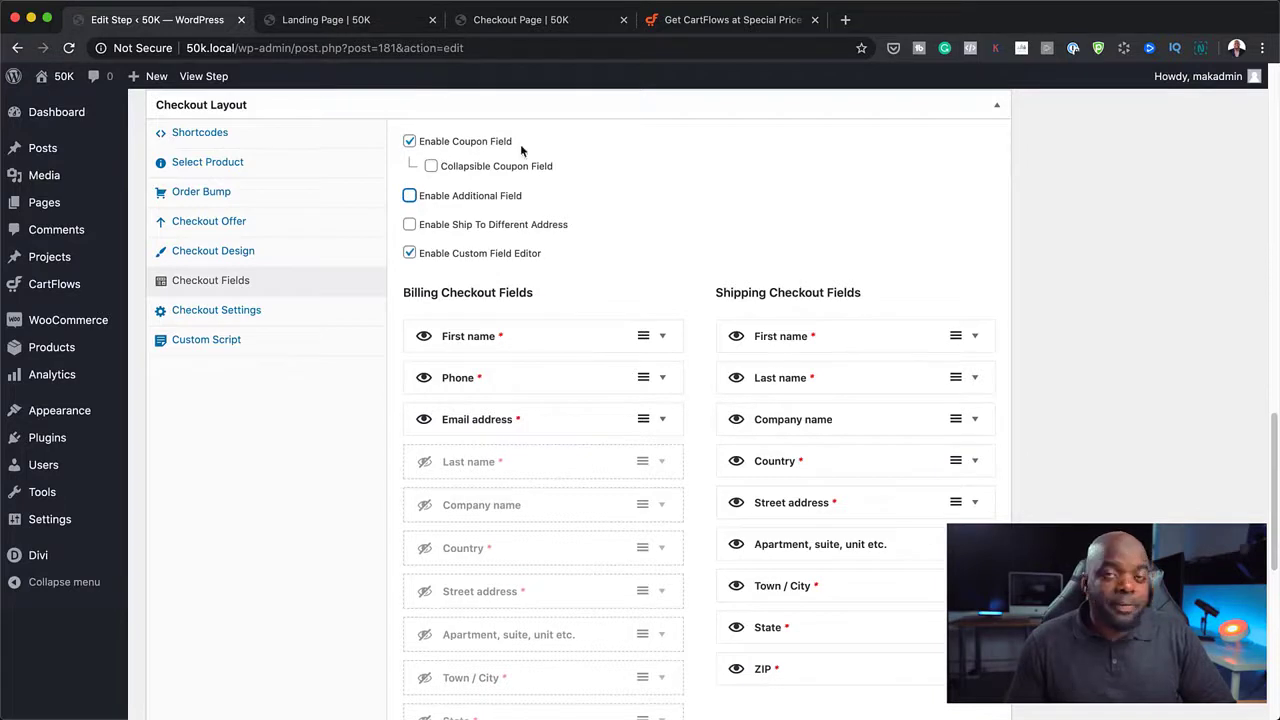
{"action": "left_click", "coordinate": [410, 142]}
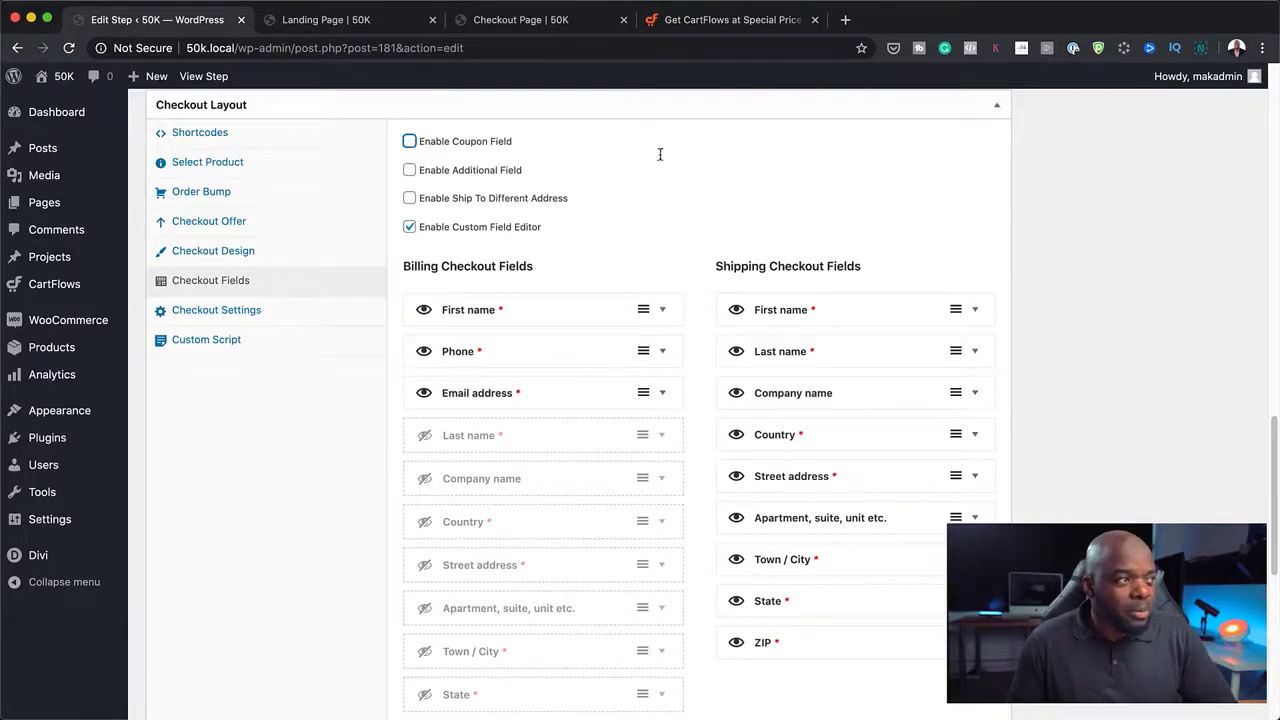
{"action": "scroll", "coordinate": [849, 451], "scroll_direction": "down", "scroll_amount": 10}
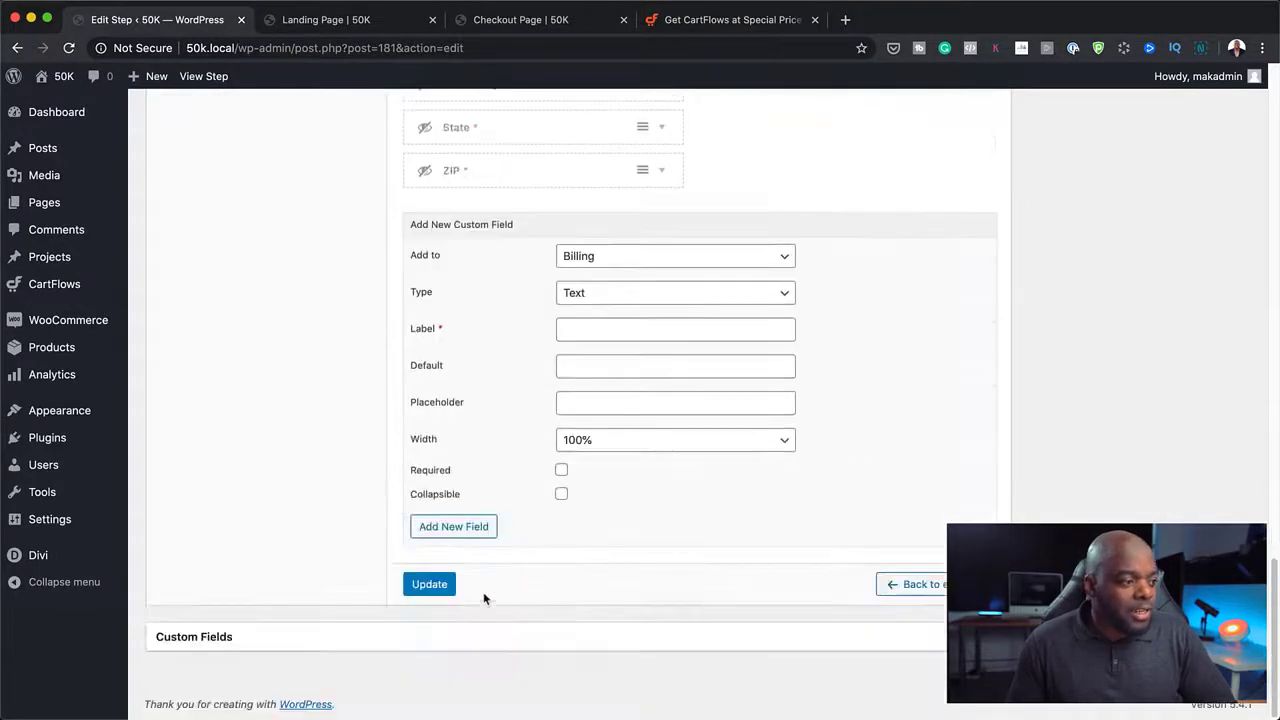
{"action": "left_click", "coordinate": [430, 584]}
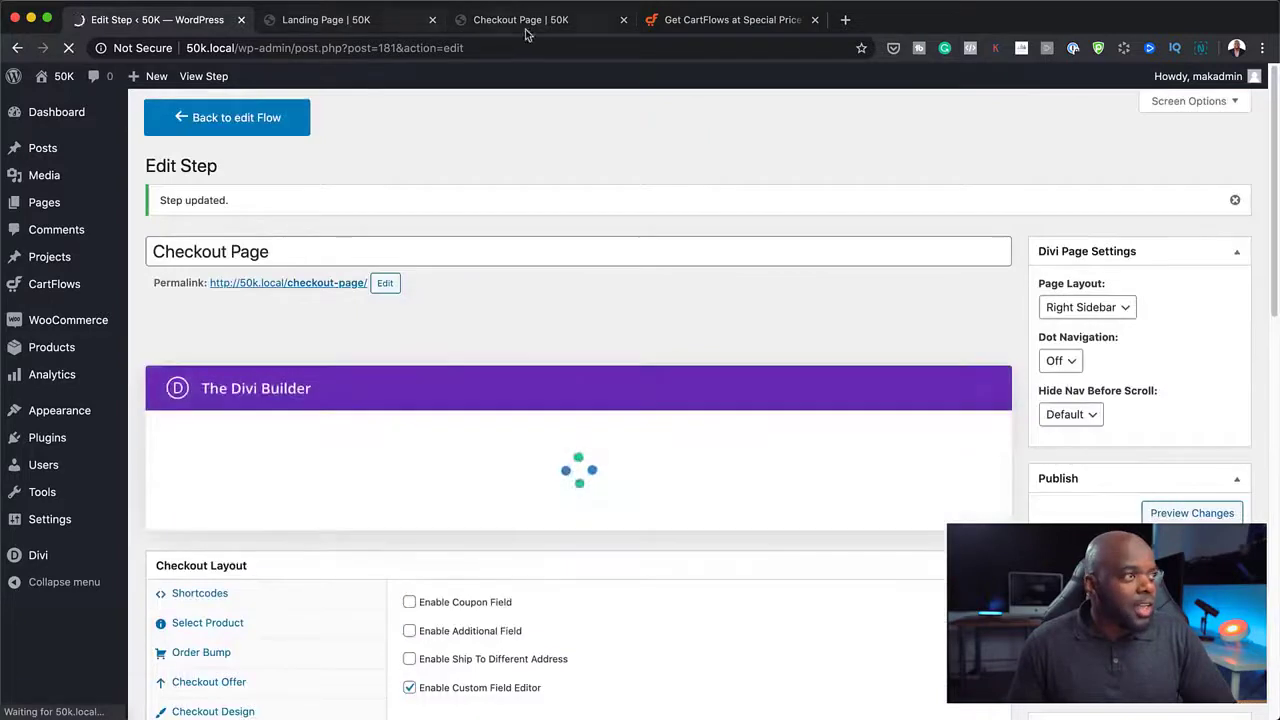
Step: Reload the live checkout page and check its form and order summary for the coupon and additional information fields
{"action": "left_click", "coordinate": [527, 30]}
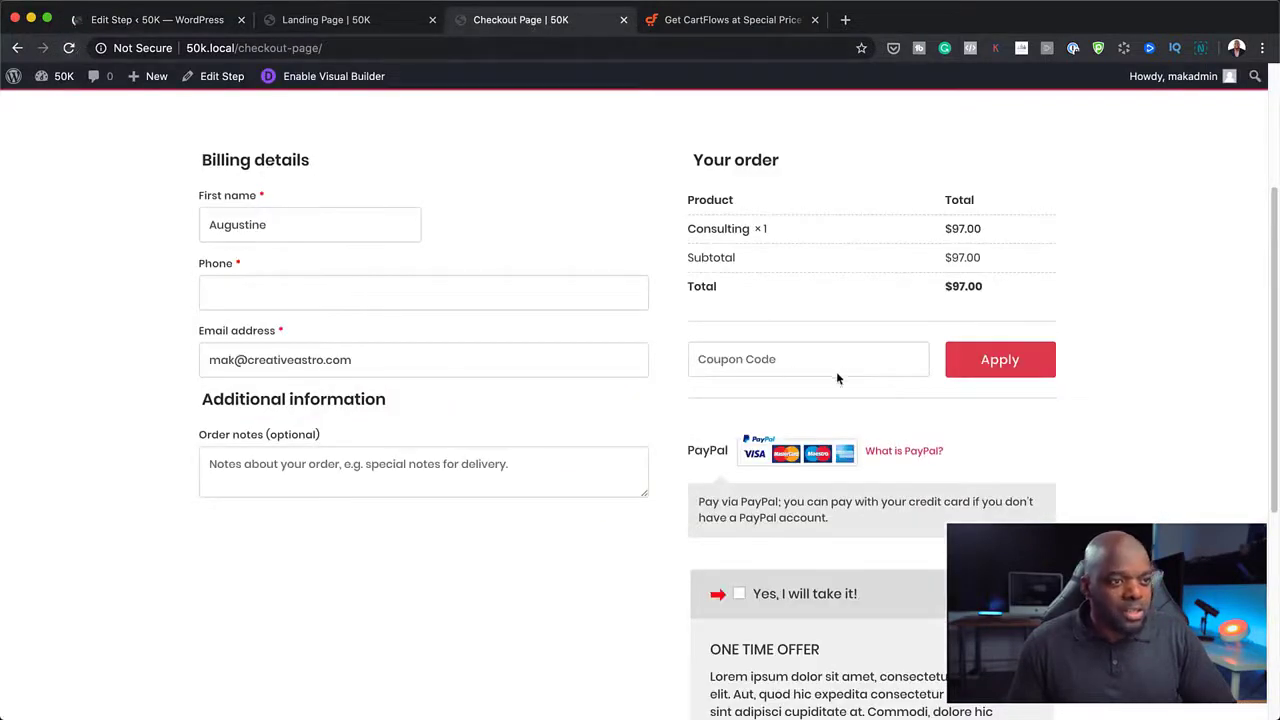
{"action": "left_click", "coordinate": [69, 48]}
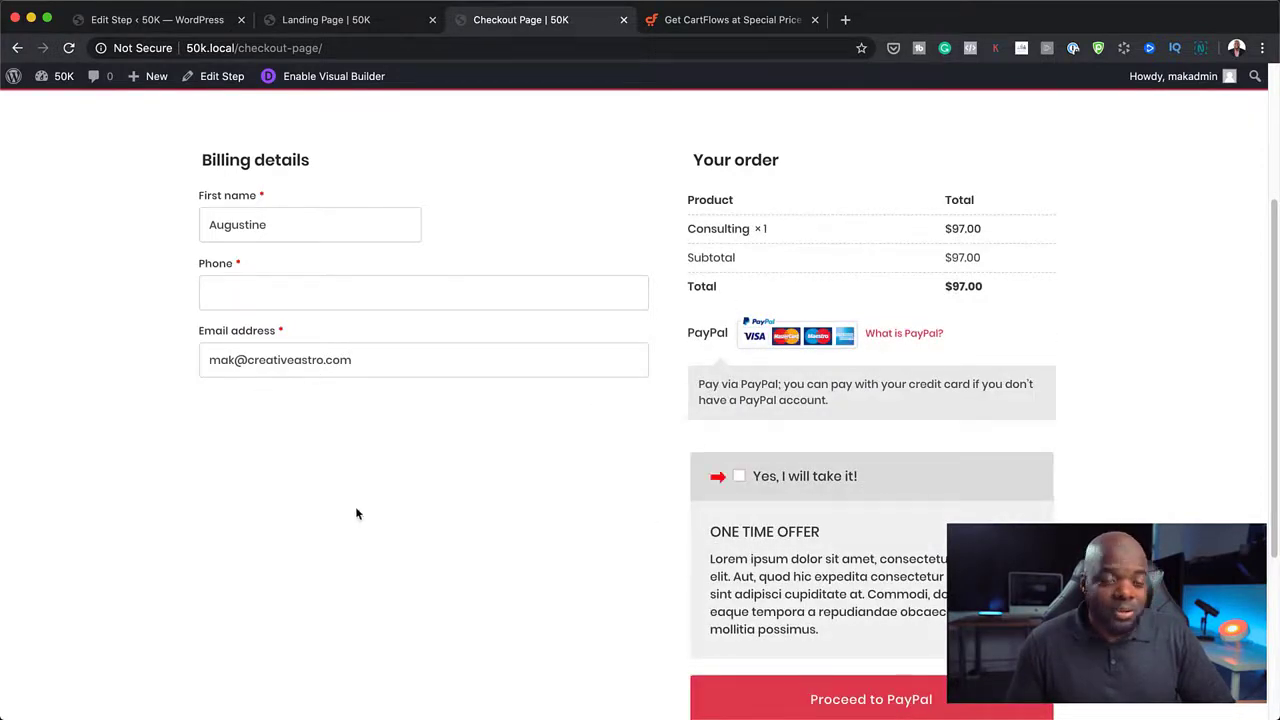
{"action": "scroll", "coordinate": [463, 451], "scroll_direction": "down", "scroll_amount": 3}
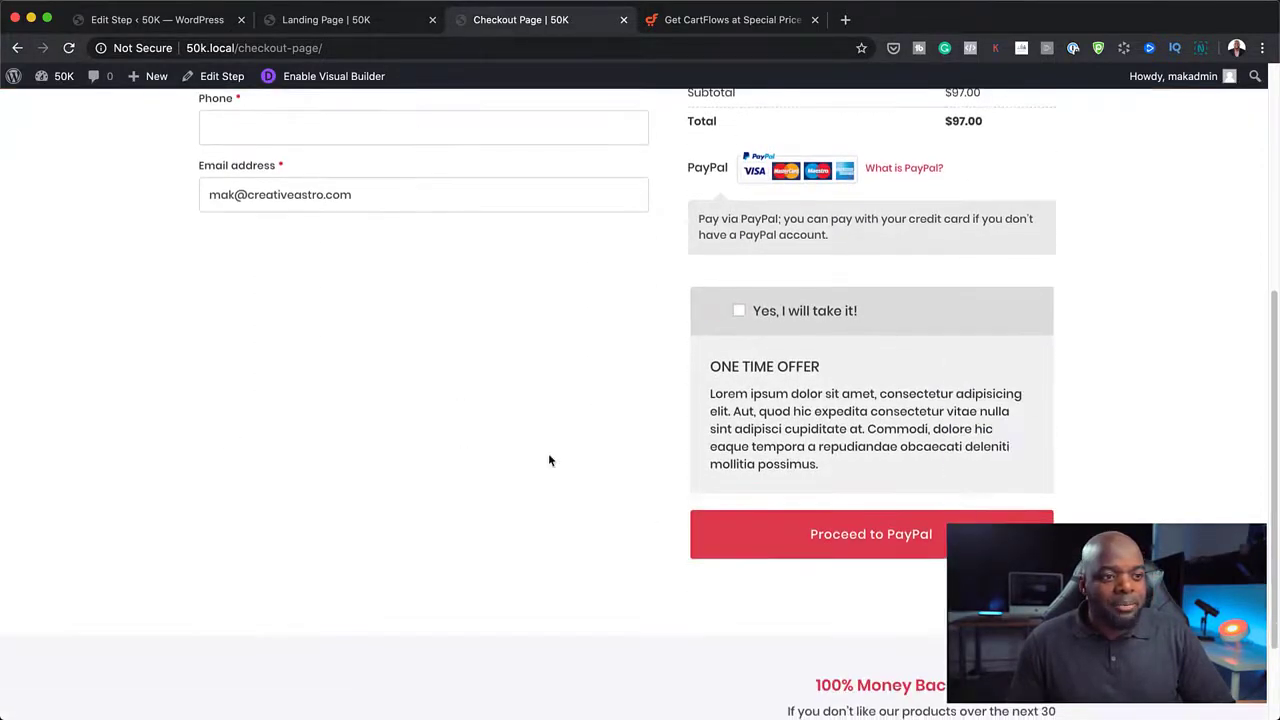
{"action": "scroll", "coordinate": [1118, 495], "scroll_direction": "up", "scroll_amount": 7}
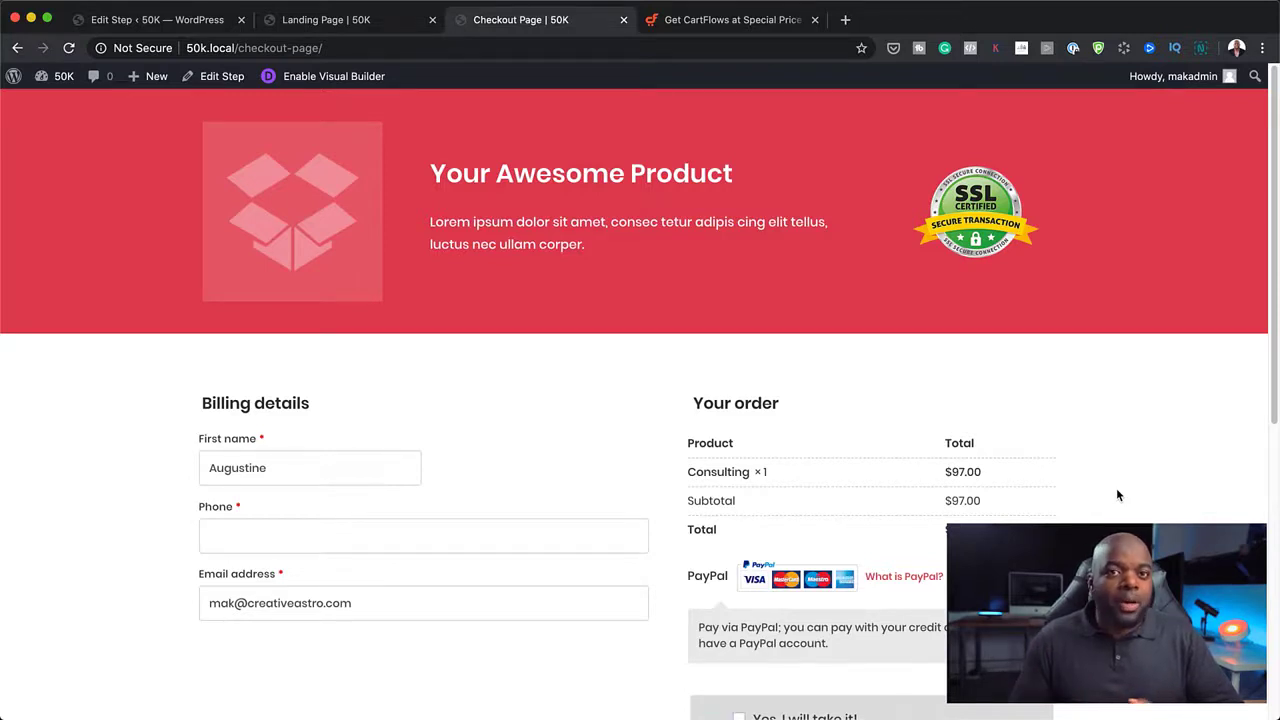
{"action": "scroll", "coordinate": [780, 505], "scroll_direction": "down", "scroll_amount": 1}
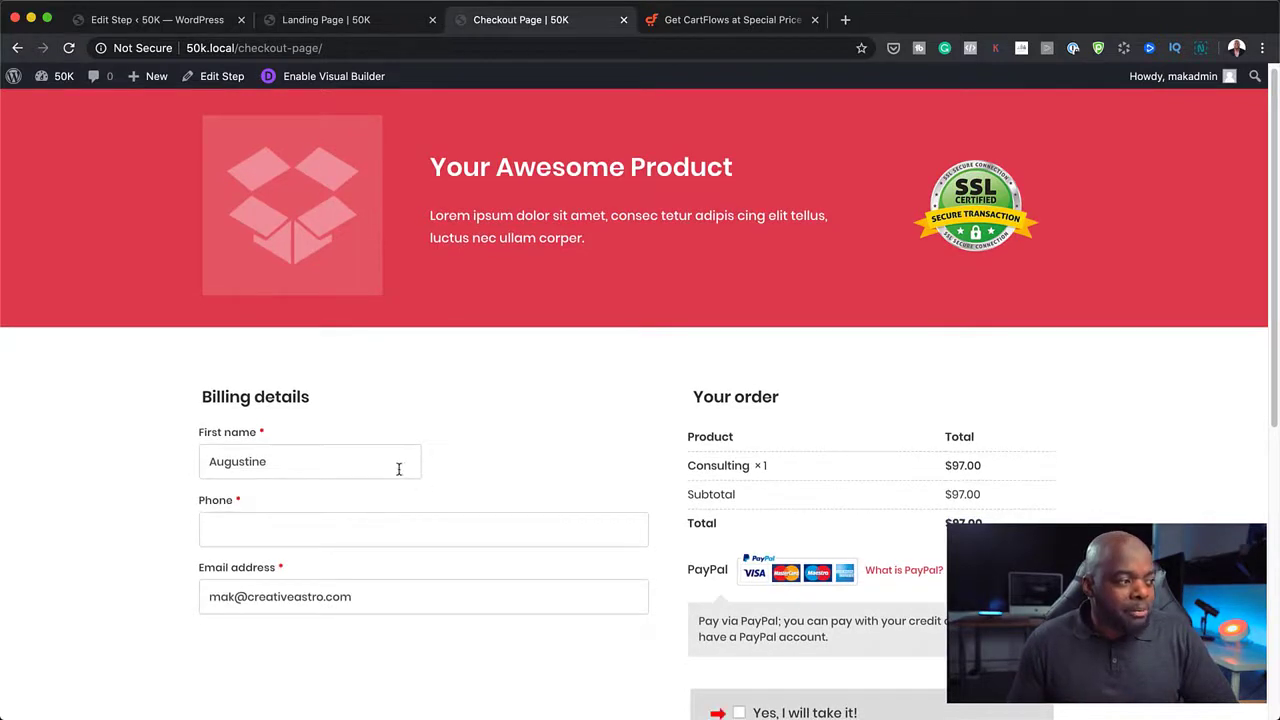
{"action": "scroll", "coordinate": [912, 588], "scroll_direction": "down", "scroll_amount": 1}
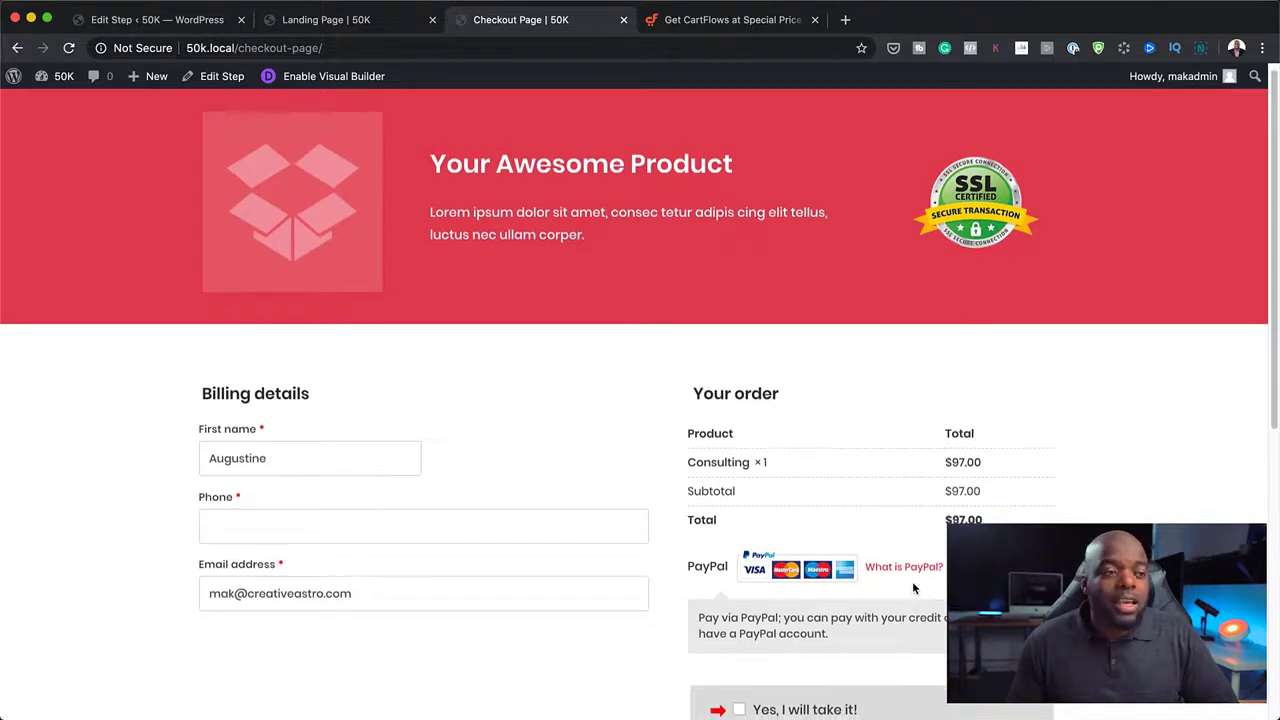
{"action": "scroll", "coordinate": [912, 588], "scroll_direction": "down", "scroll_amount": 2}
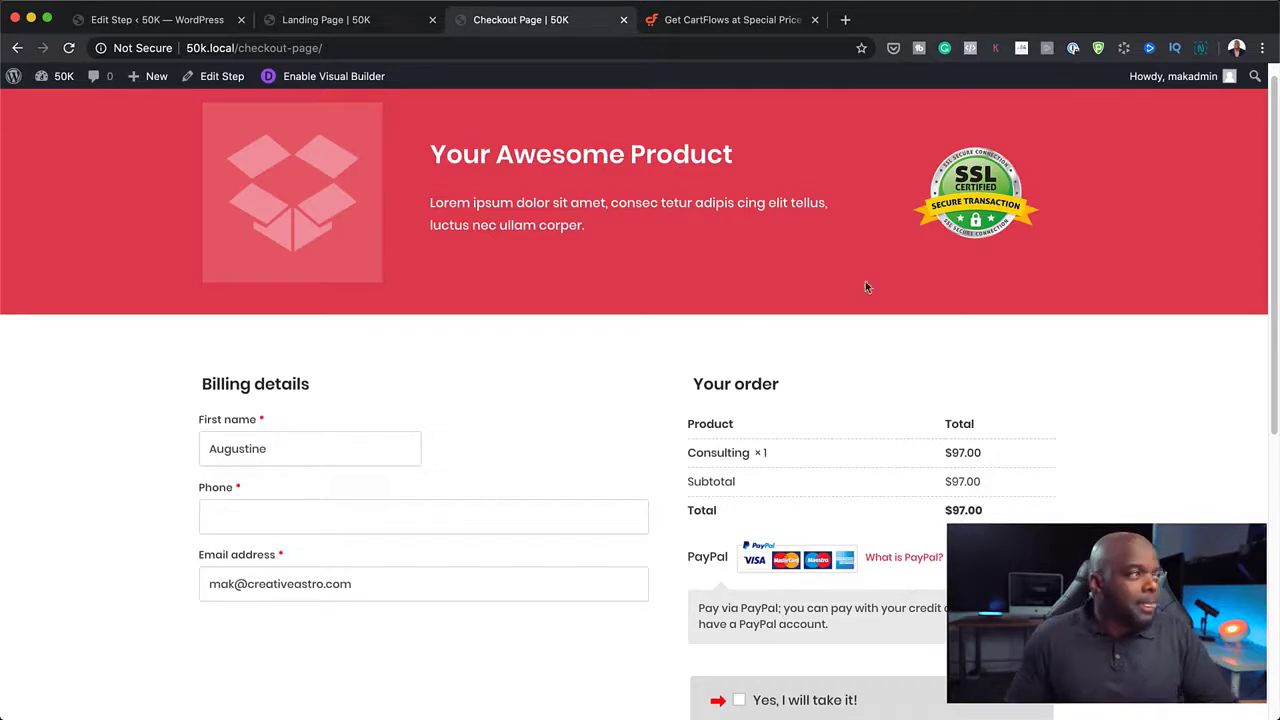
Step: Examine the Checkout Settings of the checkout step and compare its Place Order Button Text option with the live page's order button
{"action": "left_click", "coordinate": [210, 20]}
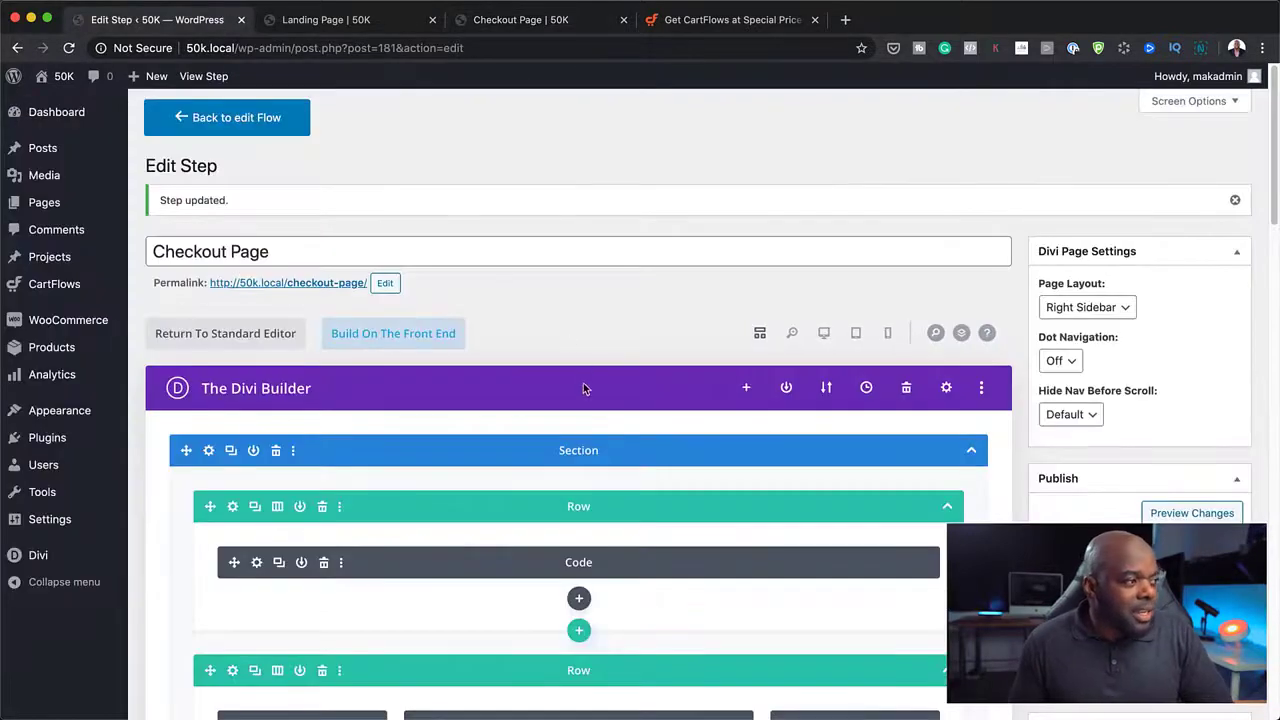
{"action": "scroll", "coordinate": [585, 388], "scroll_direction": "down", "scroll_amount": 15}
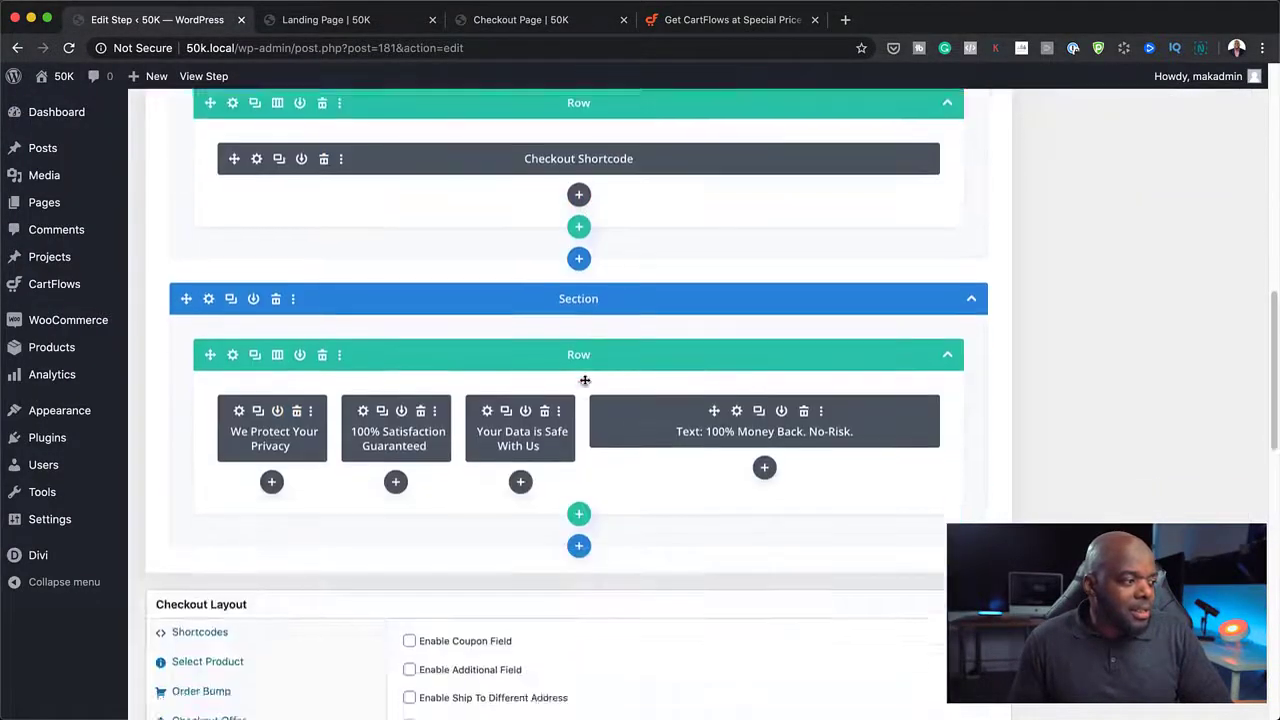
{"action": "scroll", "coordinate": [585, 380], "scroll_direction": "down", "scroll_amount": 5}
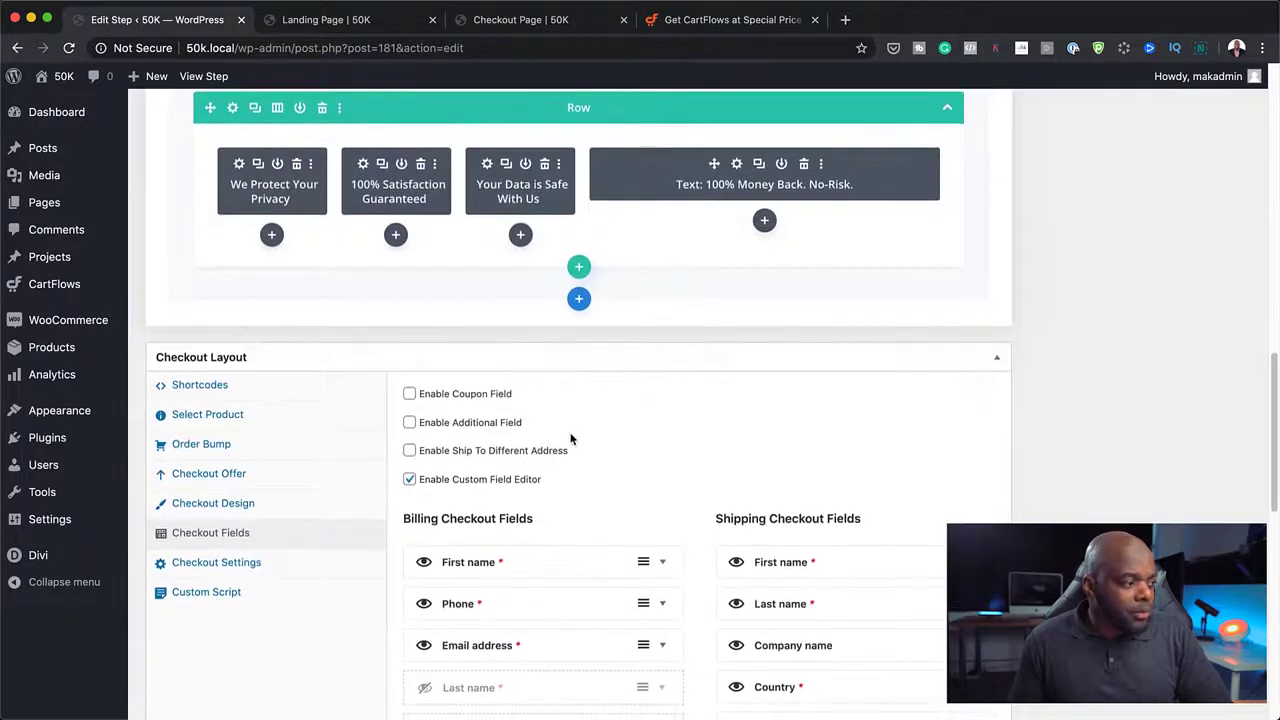
{"action": "left_click", "coordinate": [259, 568]}
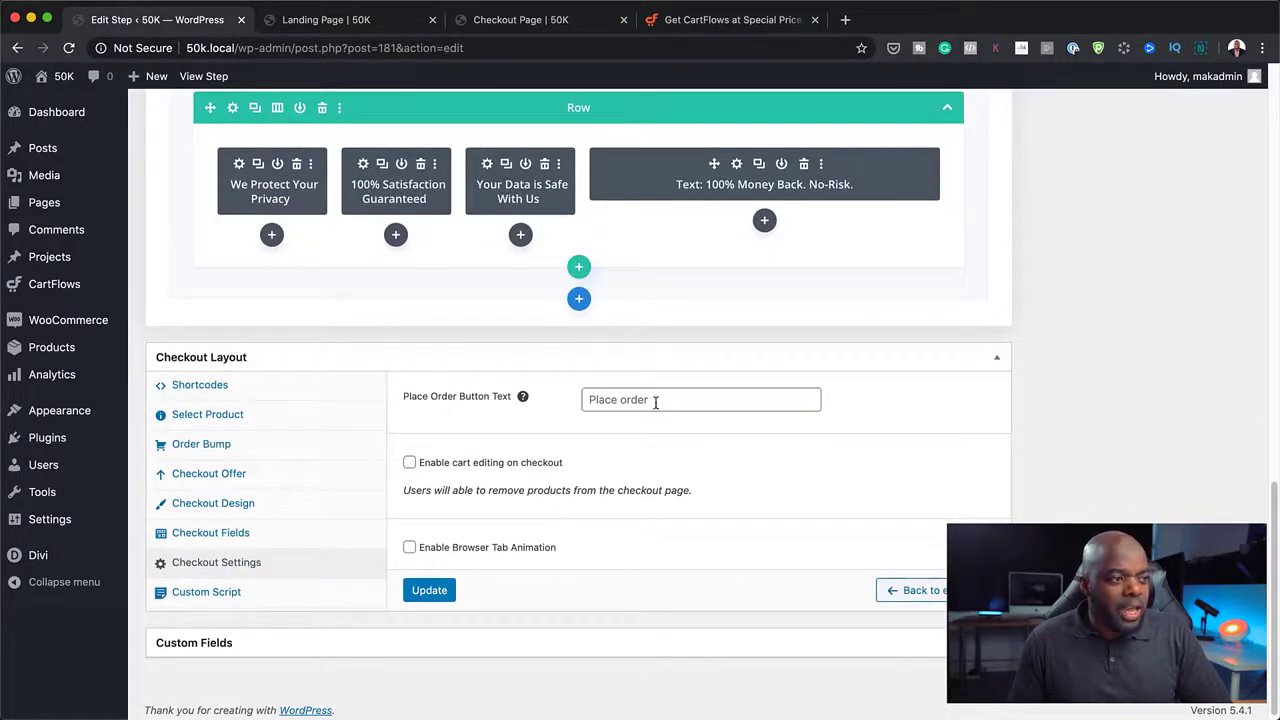
{"action": "left_click", "coordinate": [545, 20]}
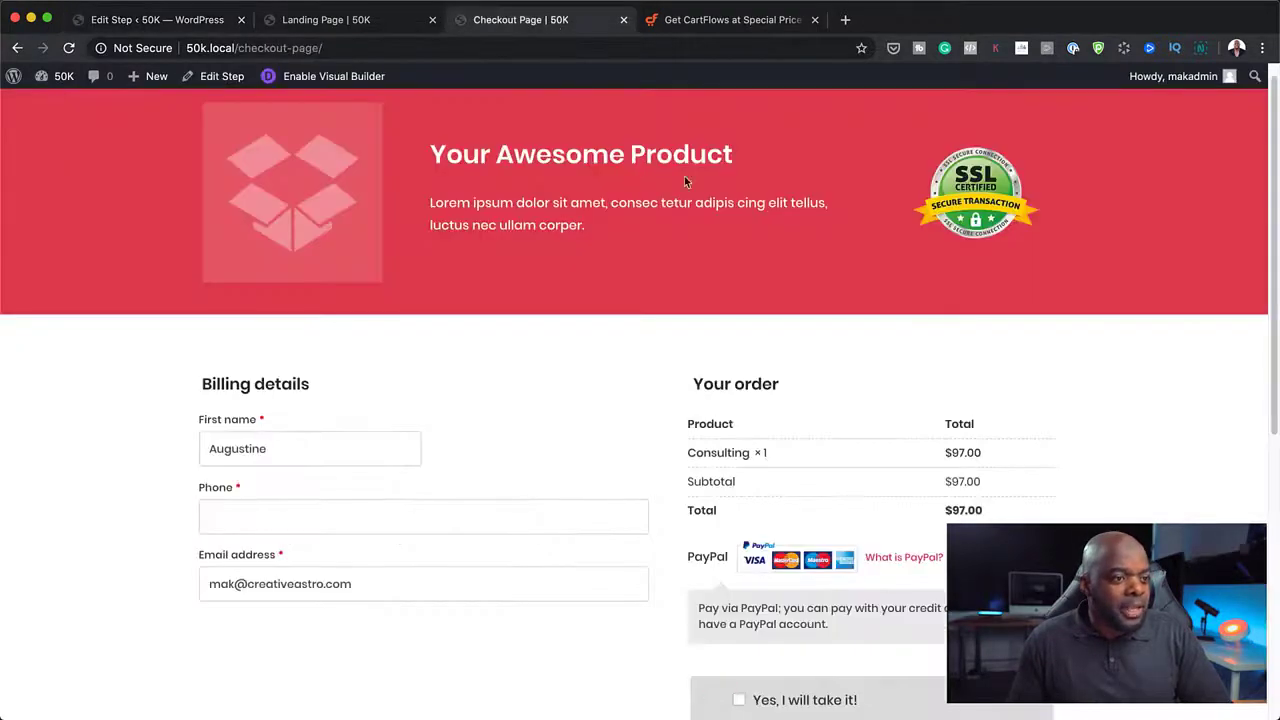
{"action": "scroll", "coordinate": [684, 176], "scroll_direction": "down", "scroll_amount": 5}
{"action": "scroll", "coordinate": [849, 453], "scroll_direction": "down", "scroll_amount": 2}
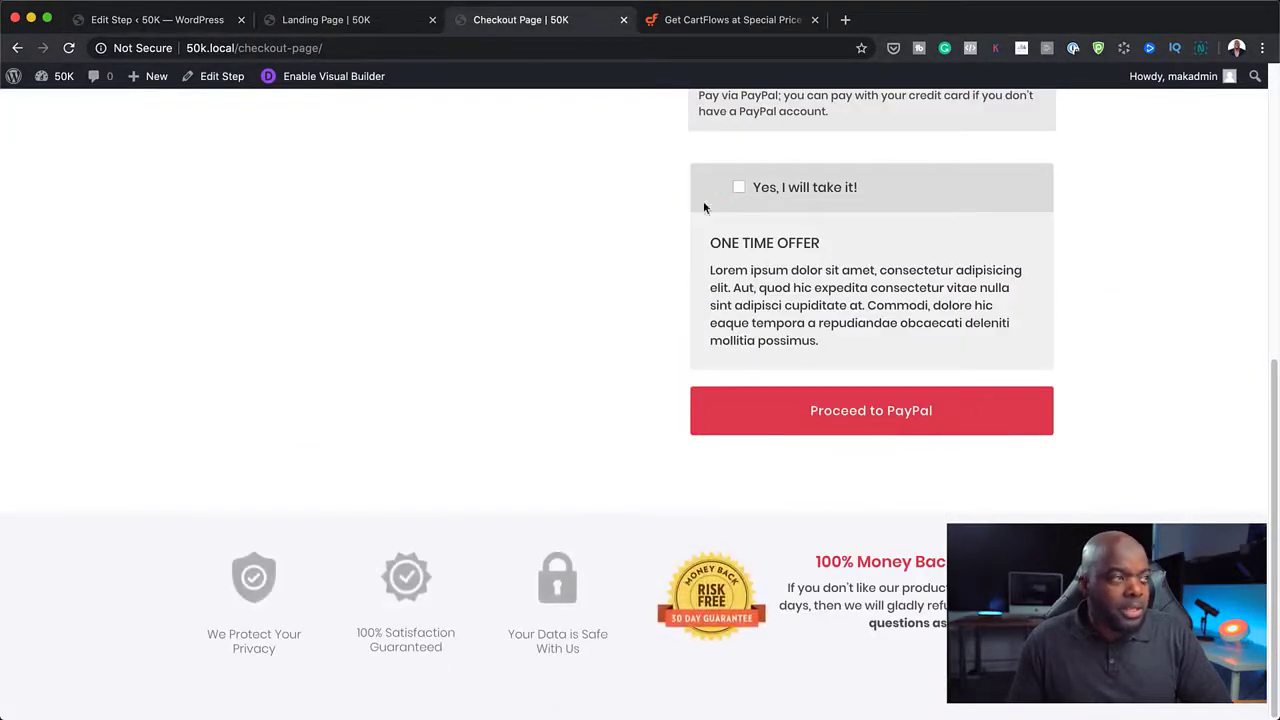
{"action": "left_click", "coordinate": [208, 22]}
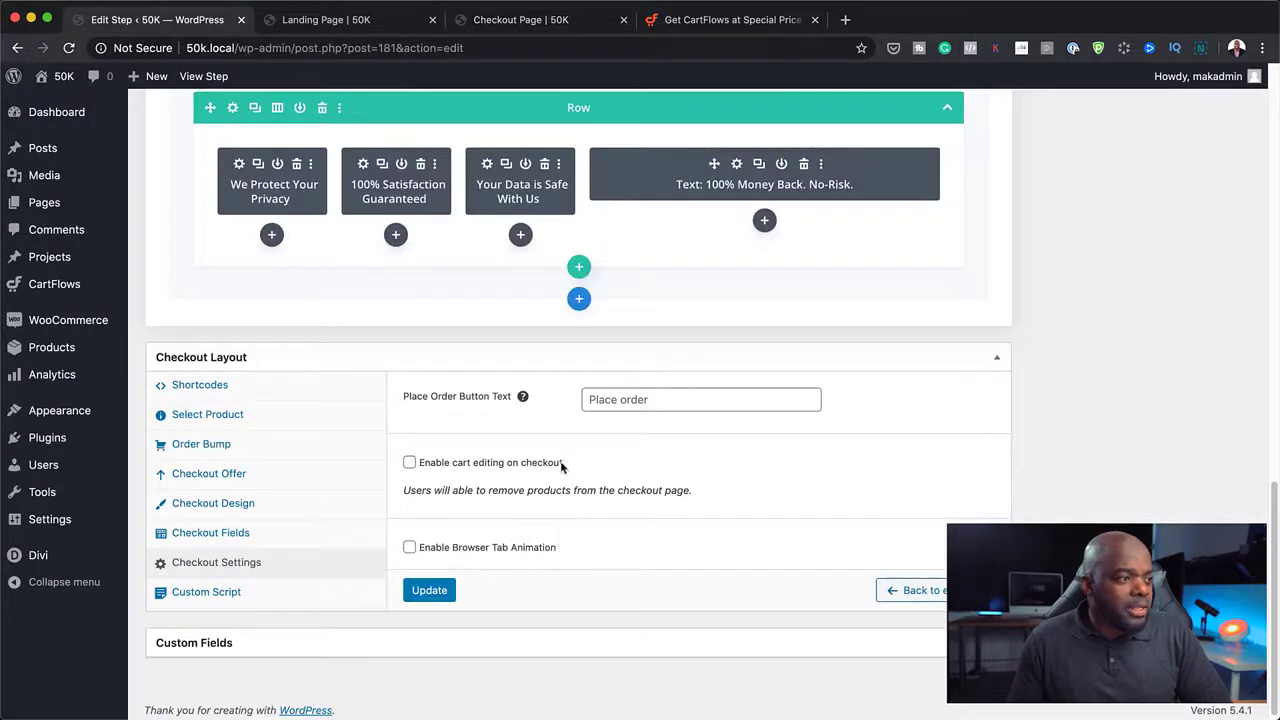
{"action": "left_click", "coordinate": [653, 397]}
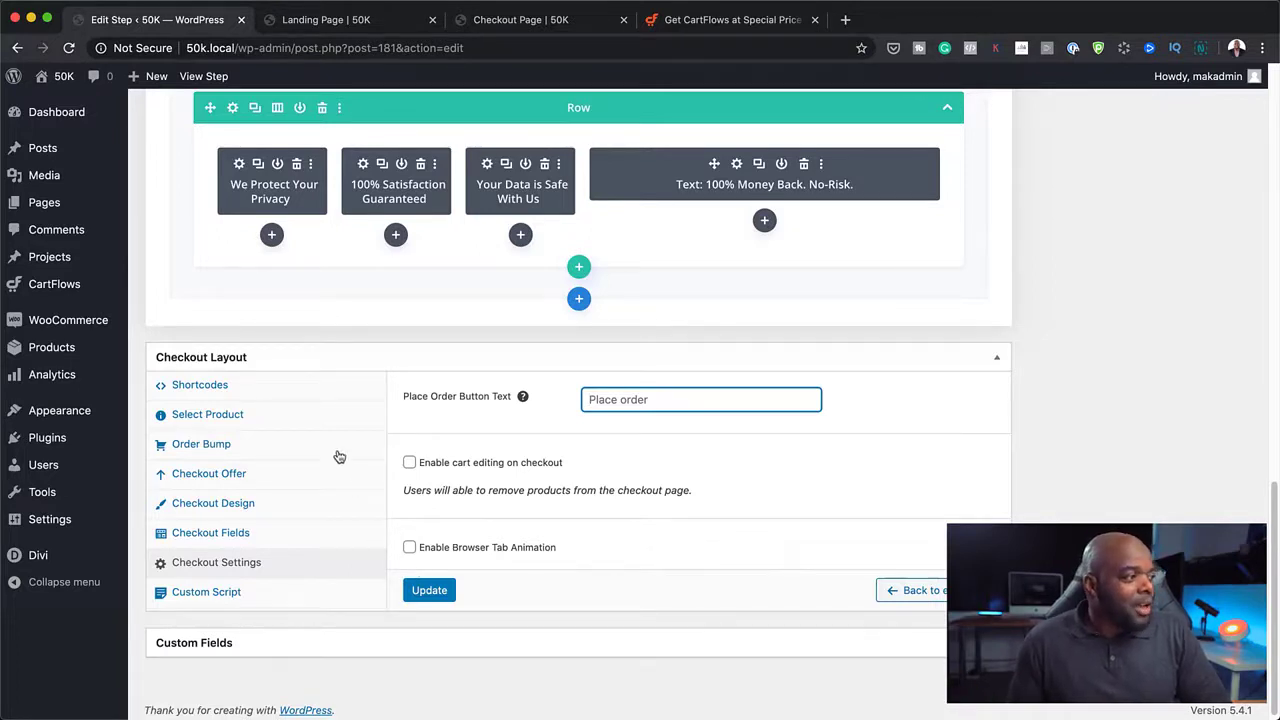
Step: Review the landing page and the live checkout page, and return to the checkout step's settings
{"action": "left_click", "coordinate": [355, 20]}
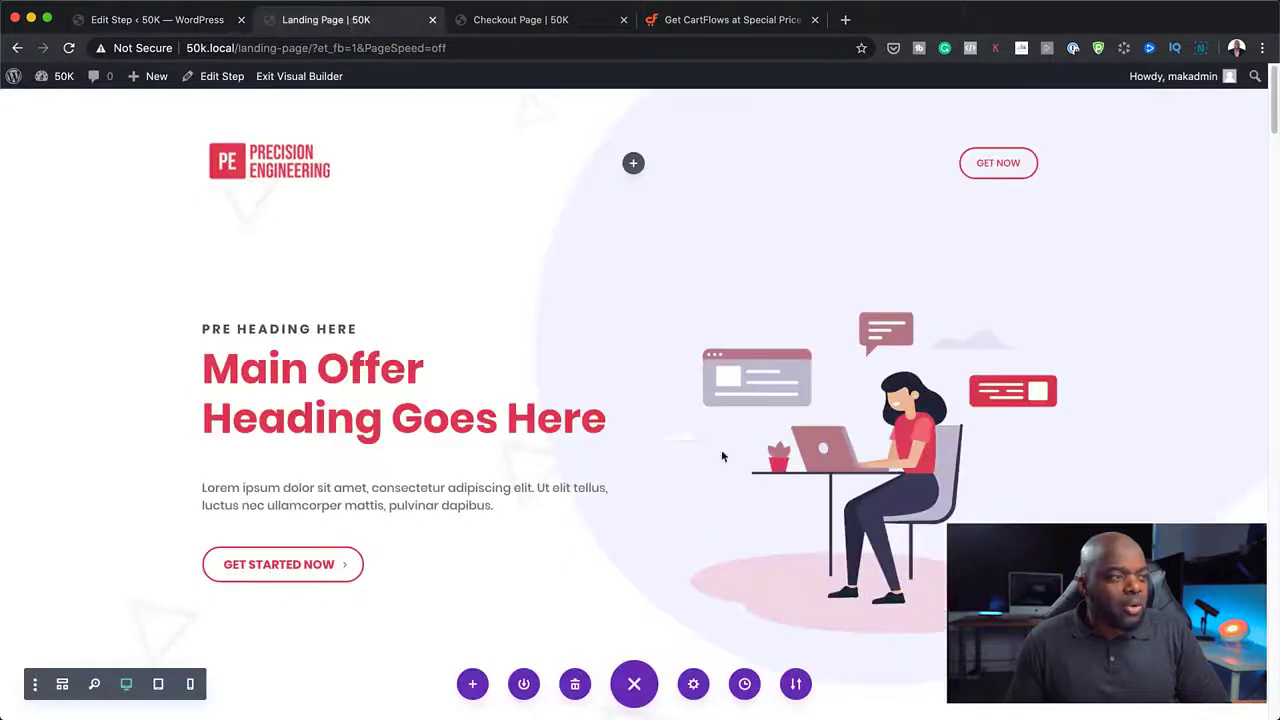
{"action": "left_click", "coordinate": [520, 20]}
{"action": "scroll", "coordinate": [827, 389], "scroll_direction": "up", "scroll_amount": 5}
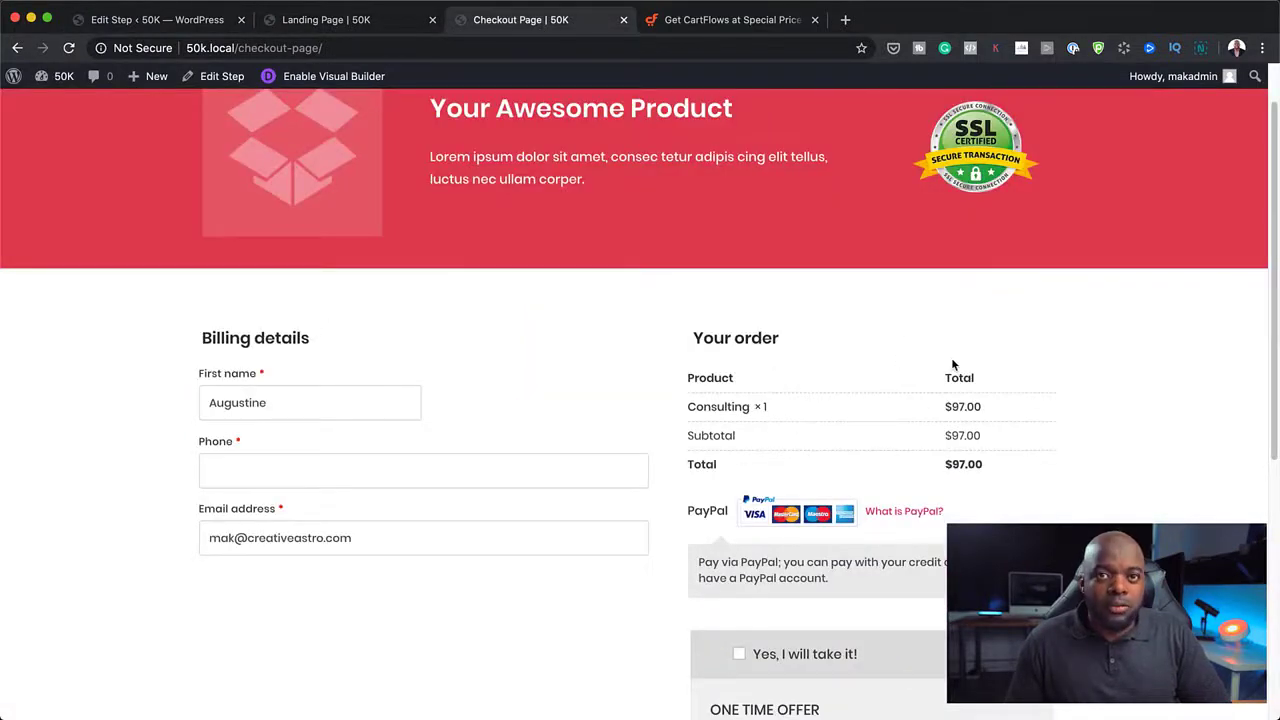
{"action": "left_click", "coordinate": [160, 20]}
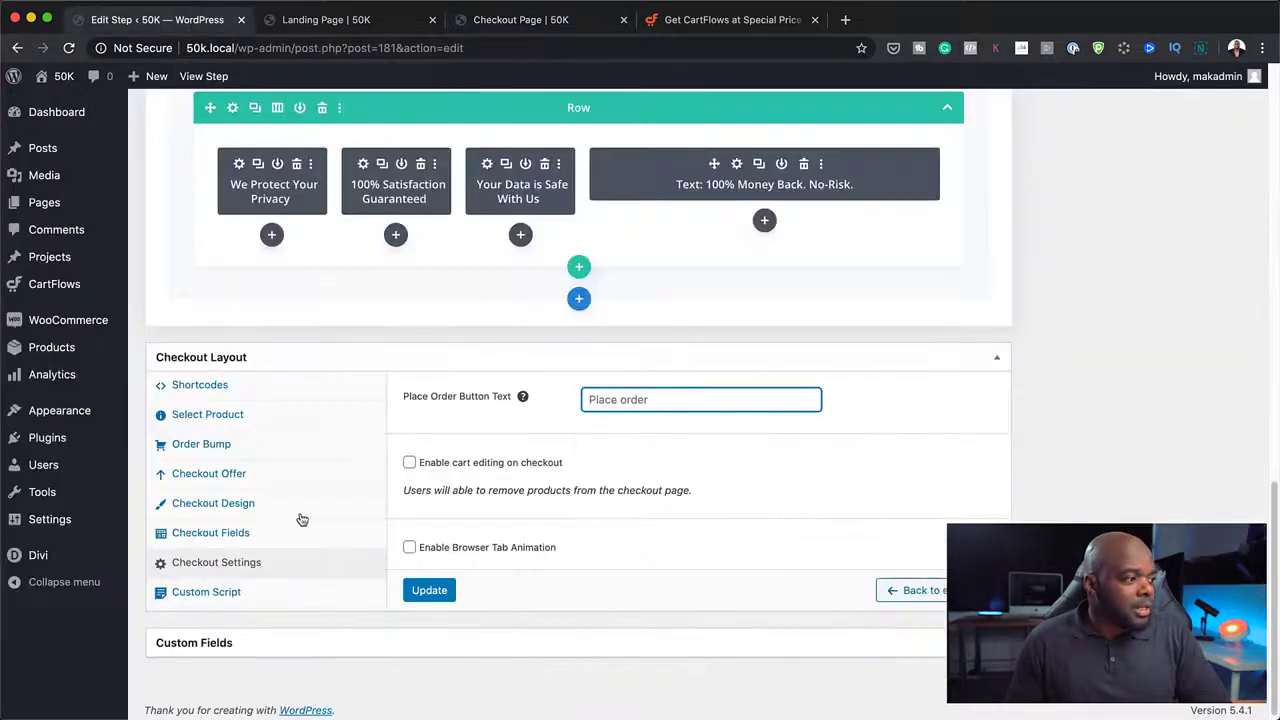
Step: Return to the First Funnel flow and view its live Thank You Page
{"action": "scroll", "coordinate": [354, 562], "scroll_direction": "down", "scroll_amount": 1}
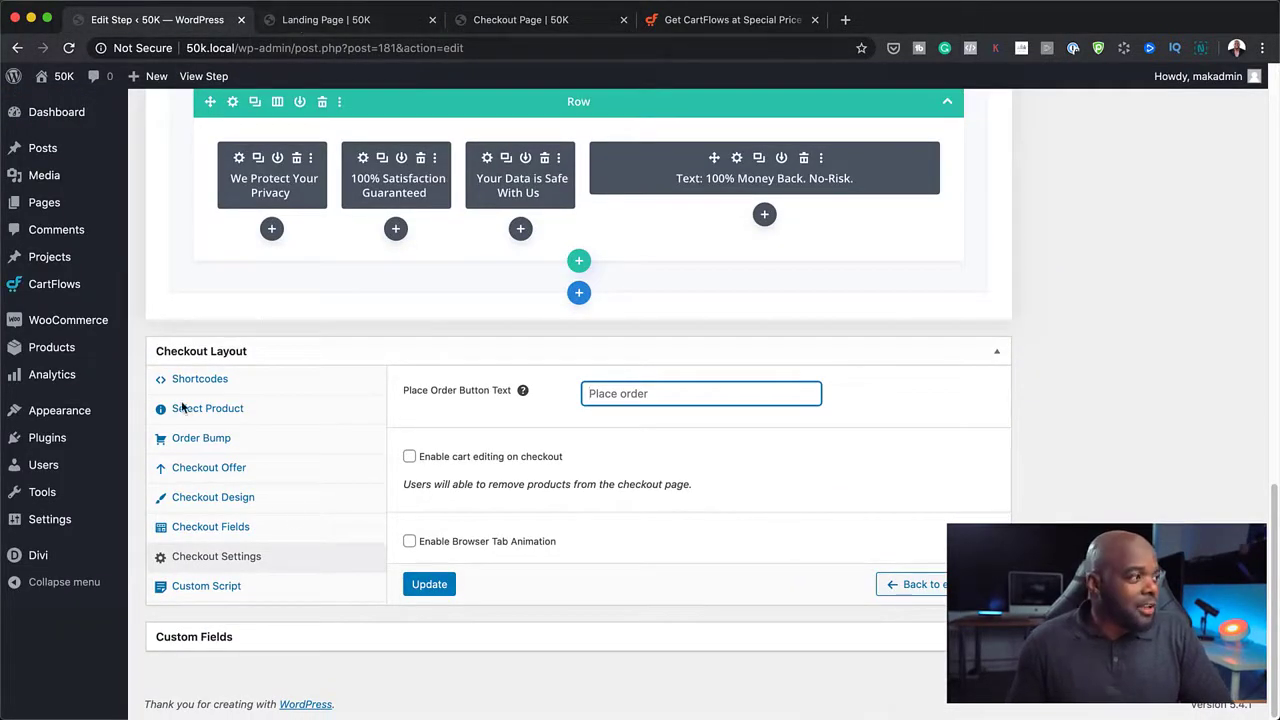
{"action": "scroll", "coordinate": [332, 513], "scroll_direction": "up", "scroll_amount": 3}
{"action": "scroll", "coordinate": [331, 510], "scroll_direction": "up", "scroll_amount": 10}
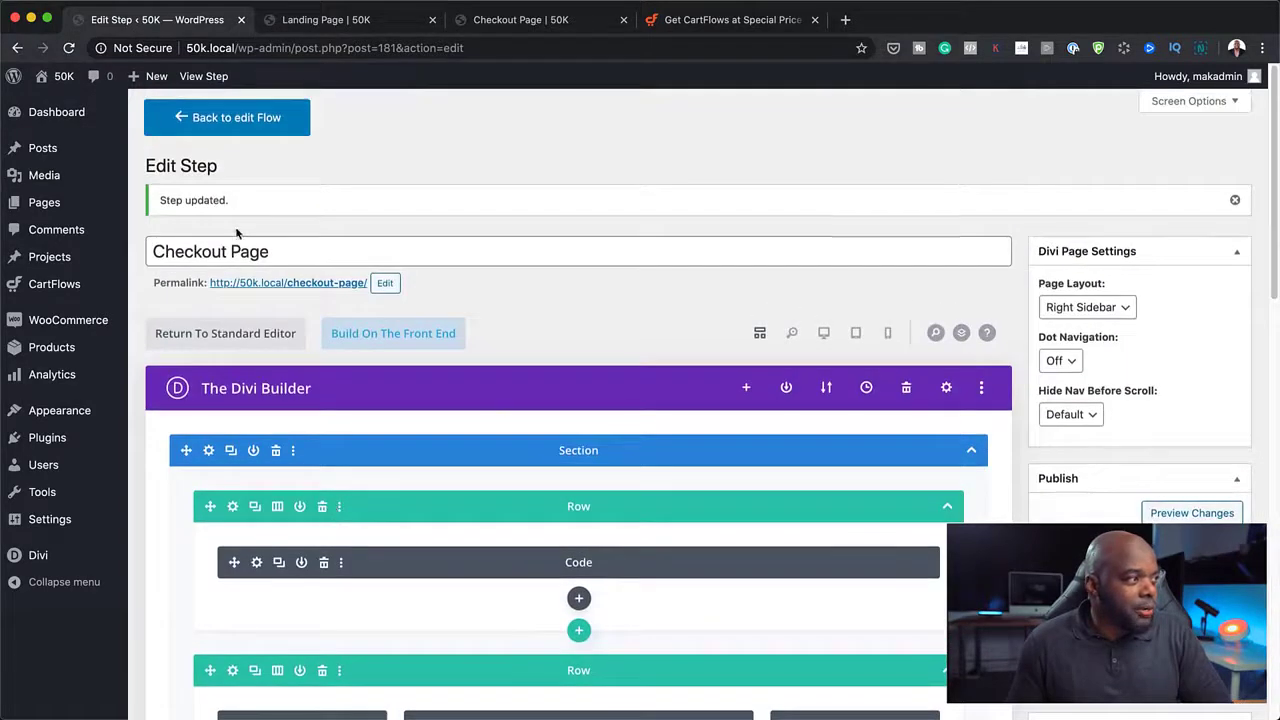
{"action": "left_click", "coordinate": [228, 120]}
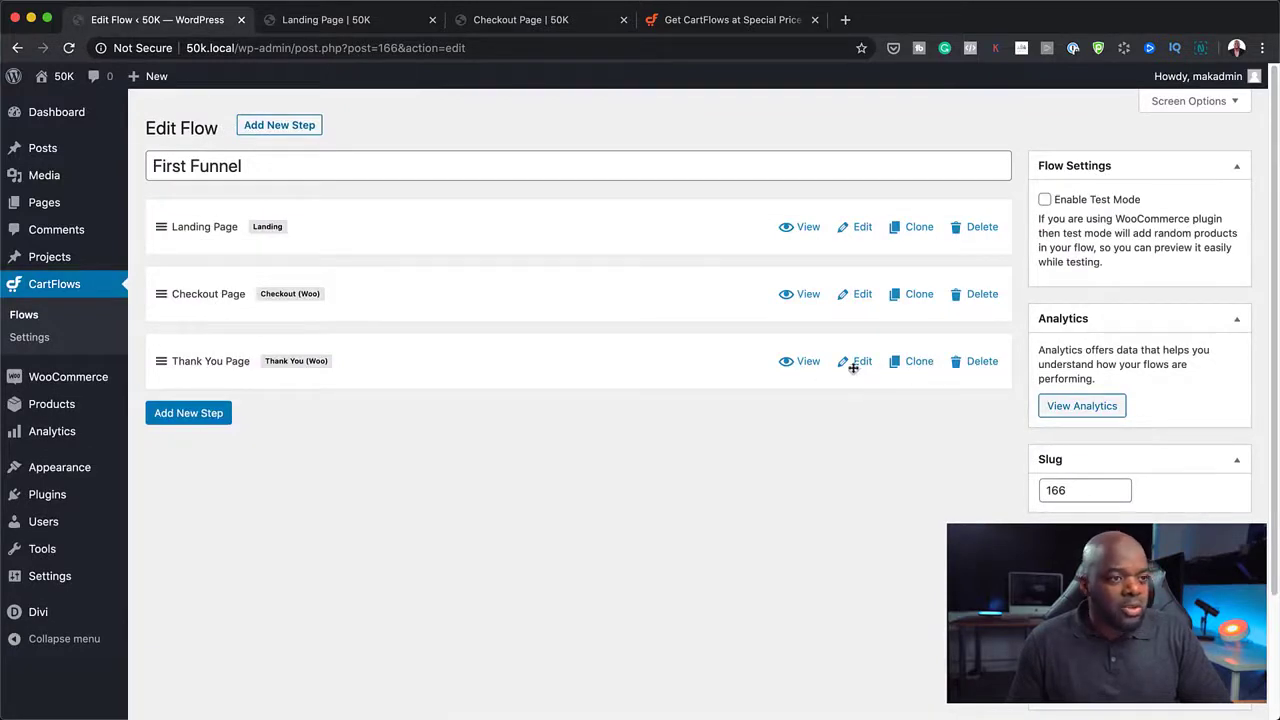
{"action": "left_click", "coordinate": [807, 365]}
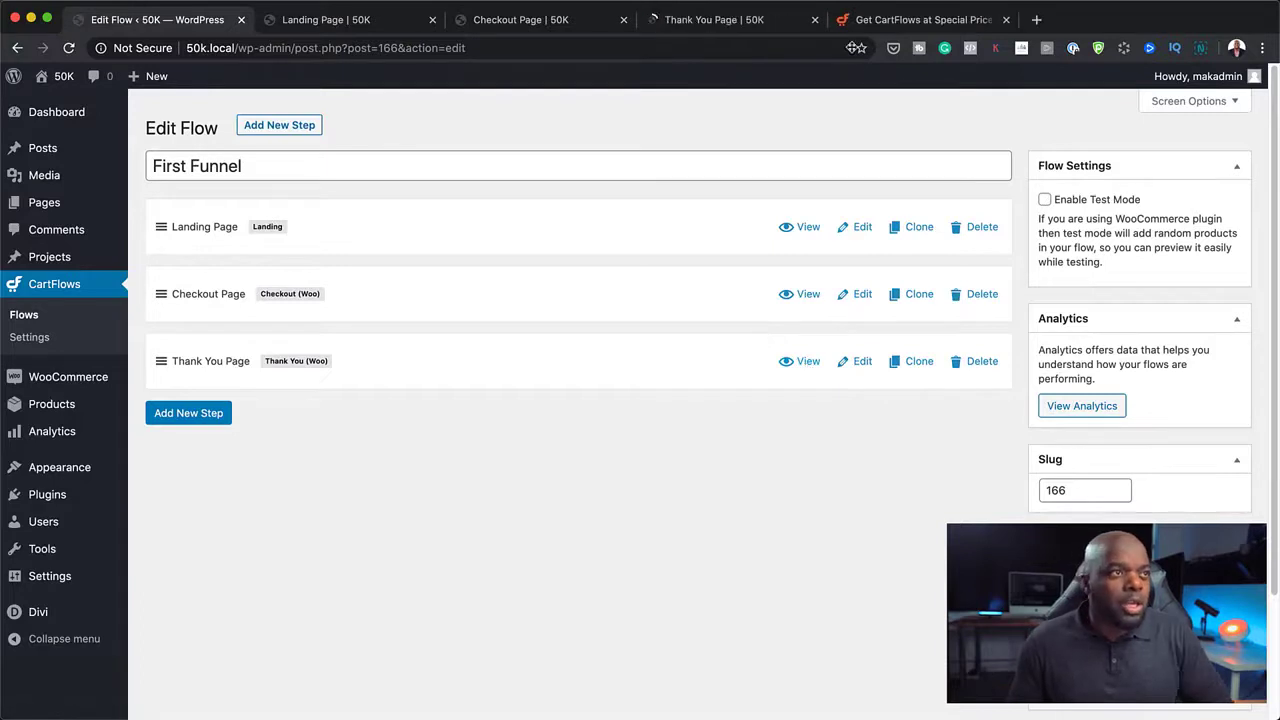
{"action": "left_click", "coordinate": [766, 28]}
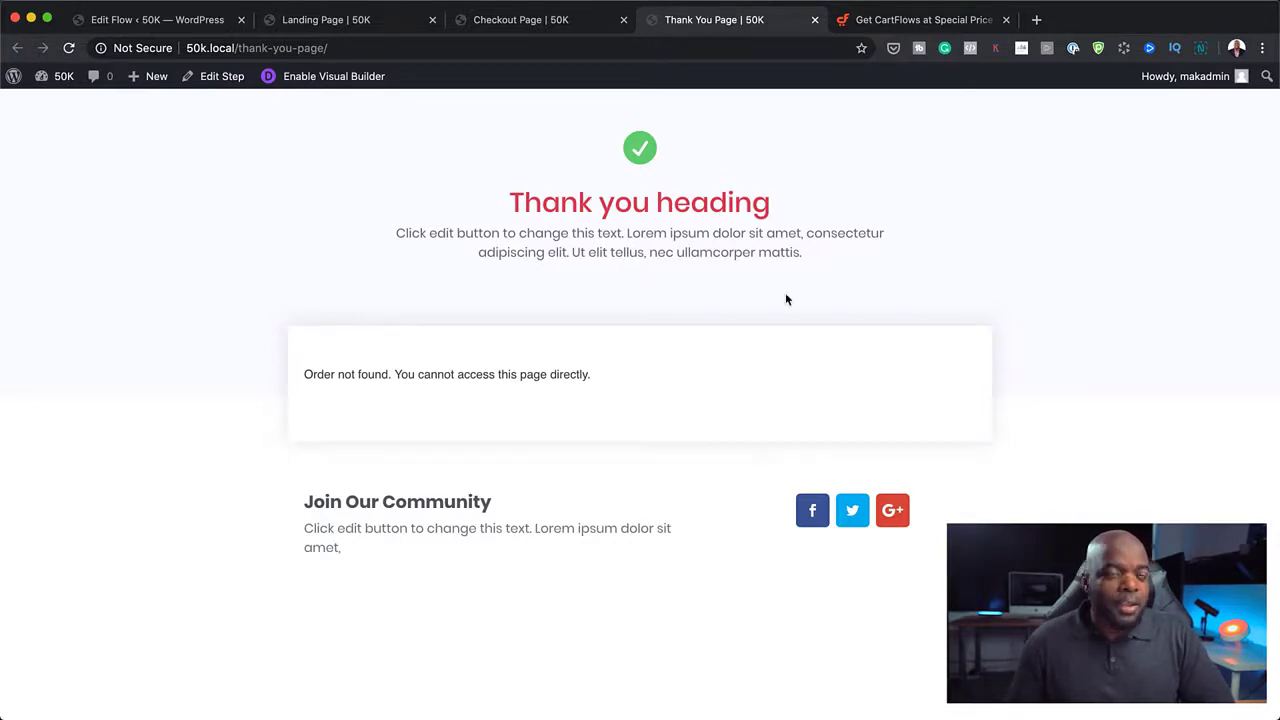
Step: In the First Funnel flow, try moving the Thank You Page above the Checkout Page, and restore the original step order
{"action": "left_click", "coordinate": [218, 22]}
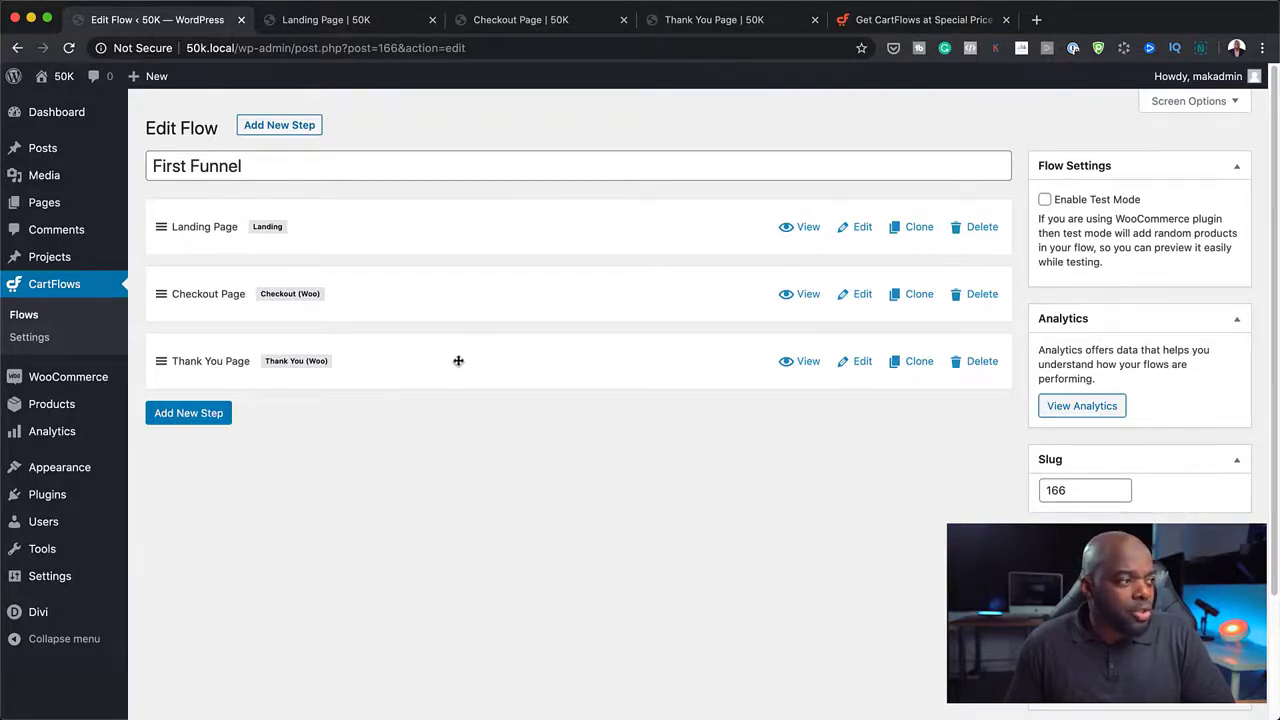
{"action": "left_click_drag", "start_coordinate": [458, 361], "coordinate": [458, 283]}
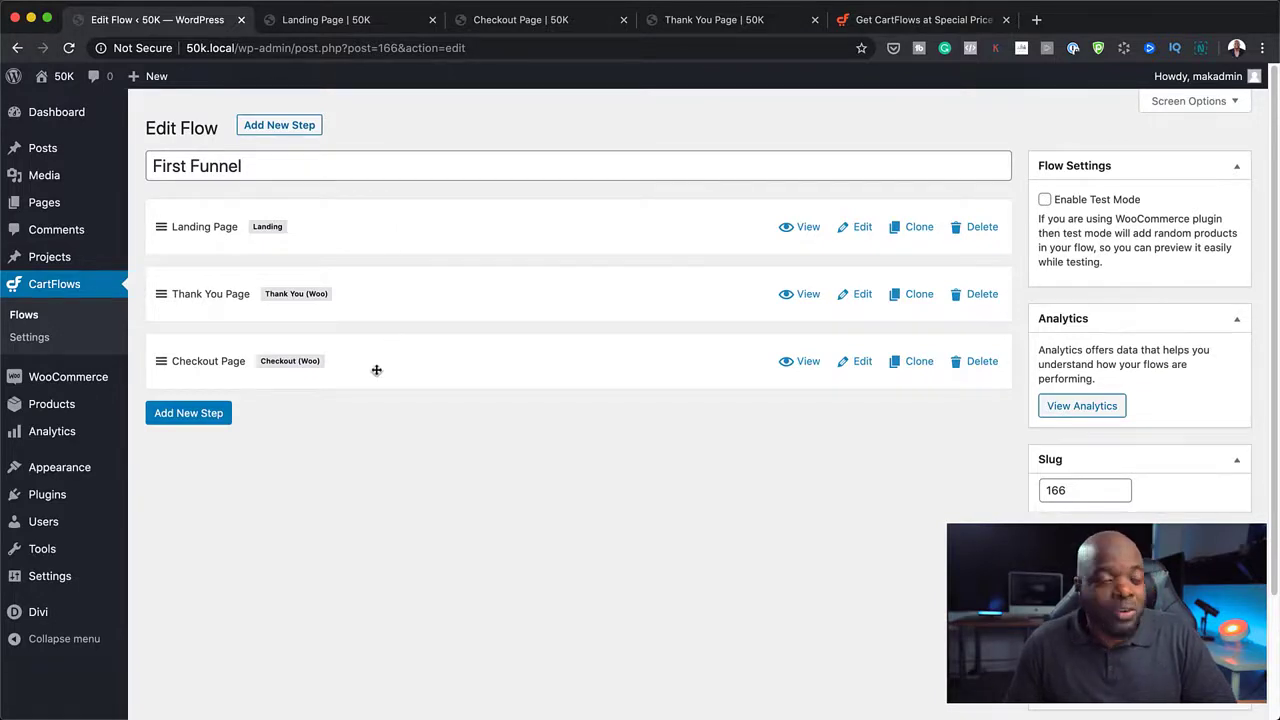
{"action": "left_click_drag", "start_coordinate": [382, 301], "coordinate": [390, 375]}
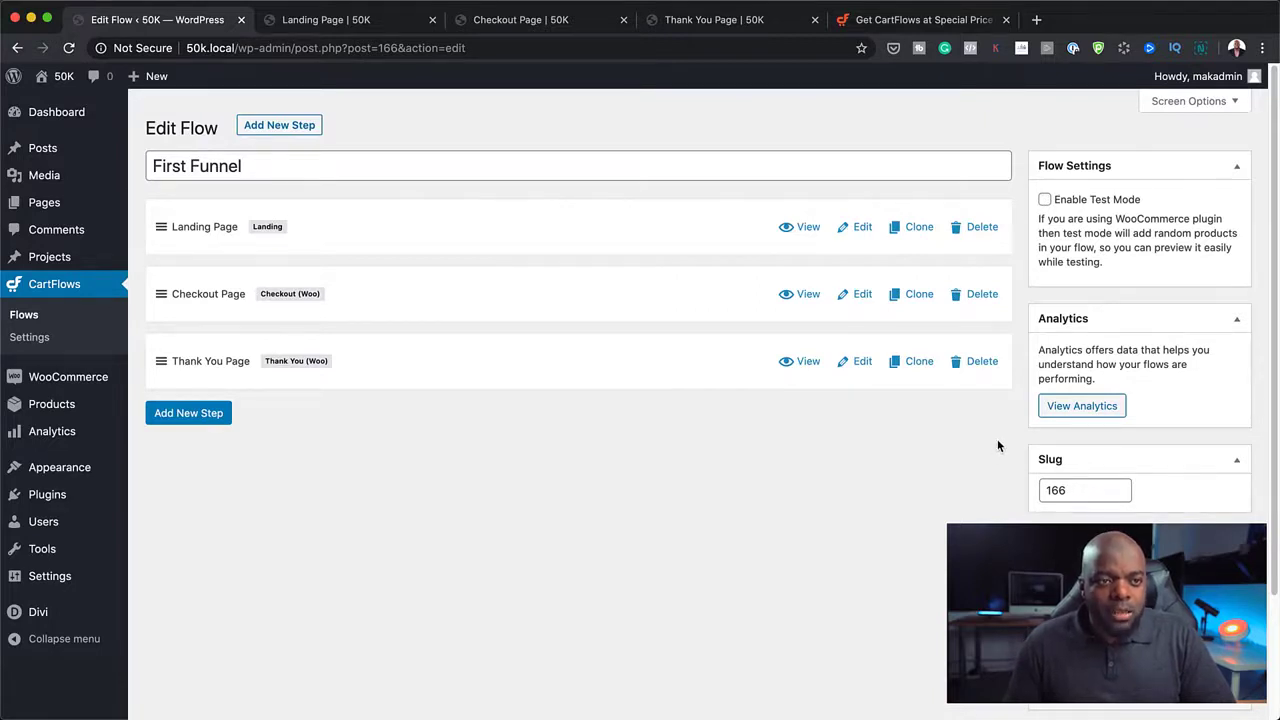
Step: Review the First Funnel flow's analytics report for Last Month, check its start date calendar, and close the report
{"action": "left_click", "coordinate": [1095, 410]}
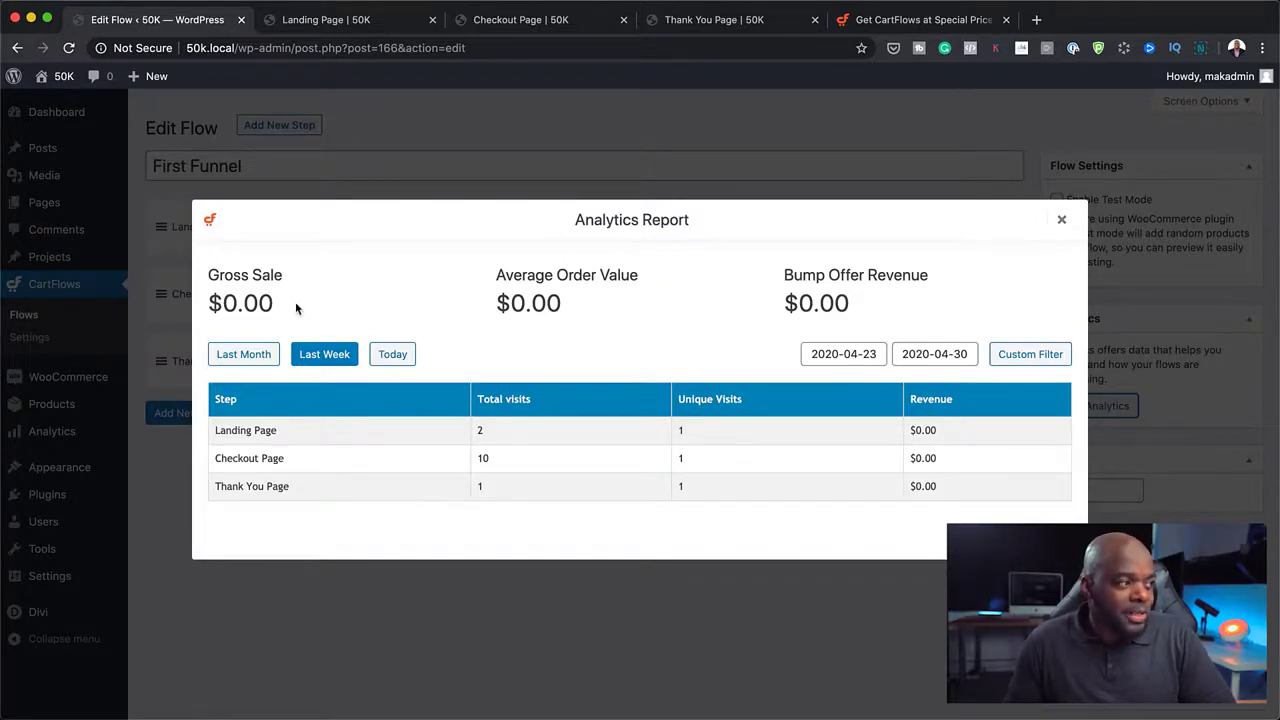
{"action": "left_click", "coordinate": [252, 364]}
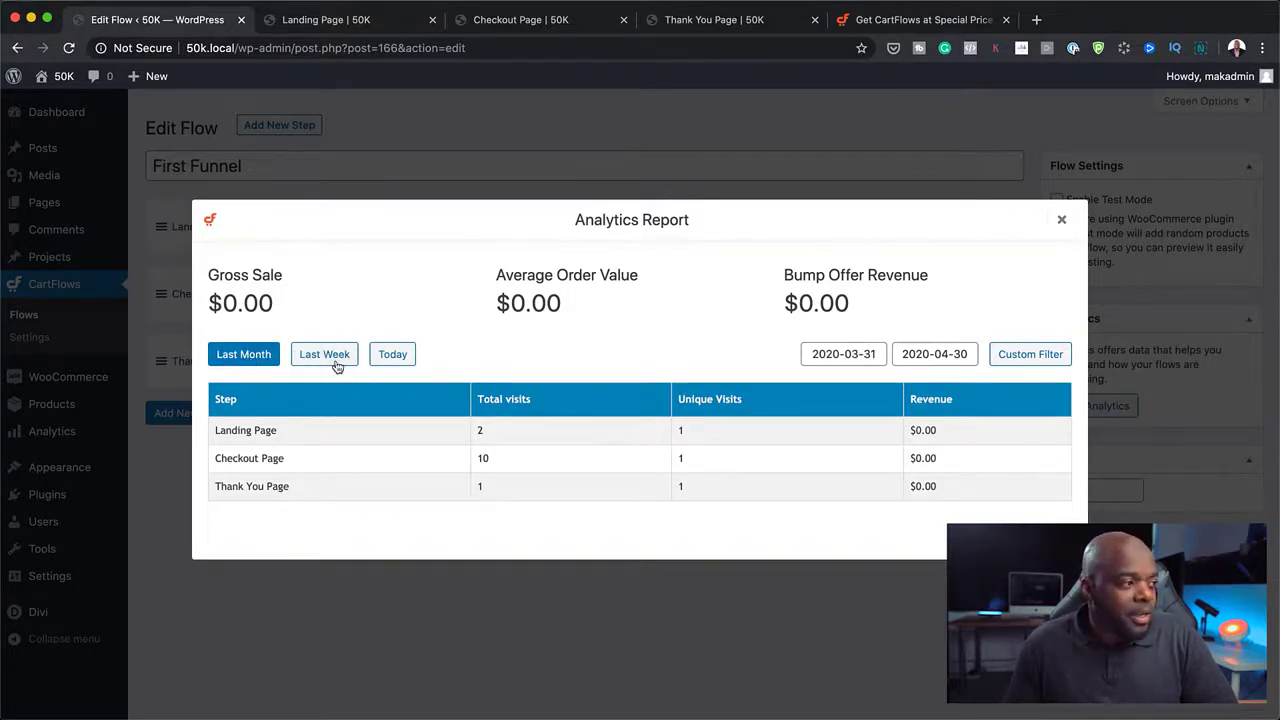
{"action": "left_click", "coordinate": [866, 354]}
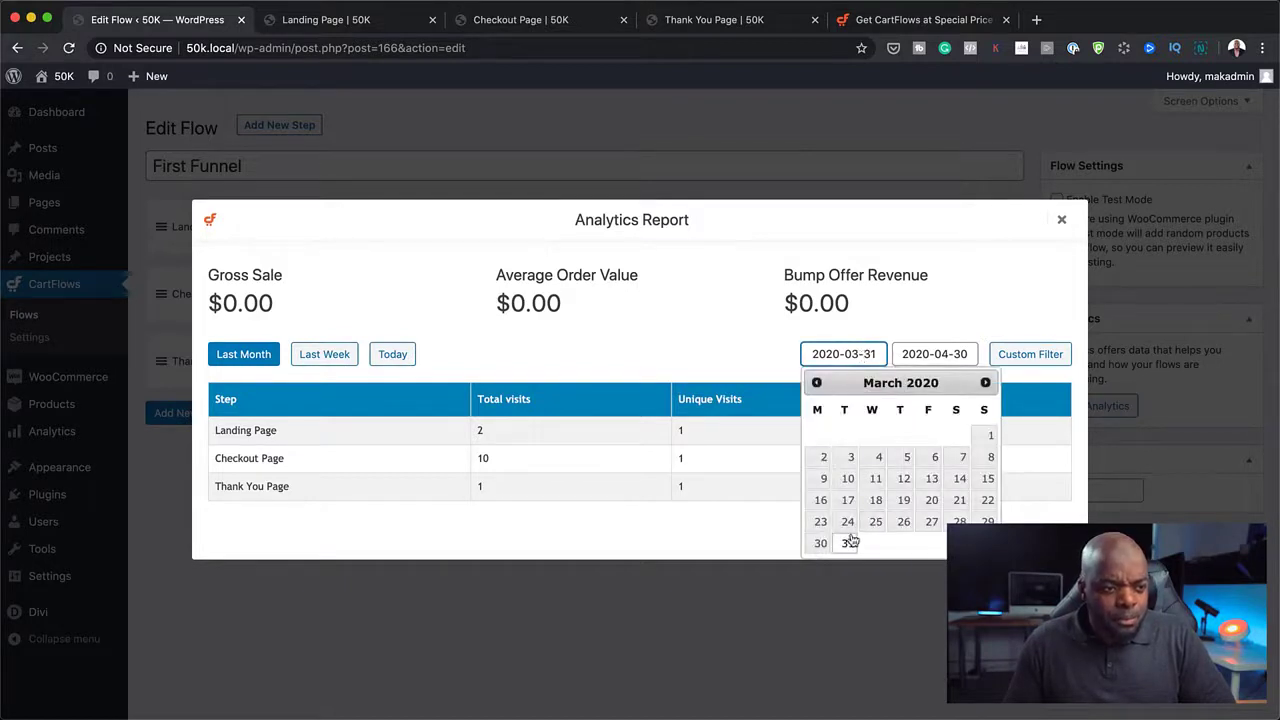
{"action": "left_click", "coordinate": [963, 327]}
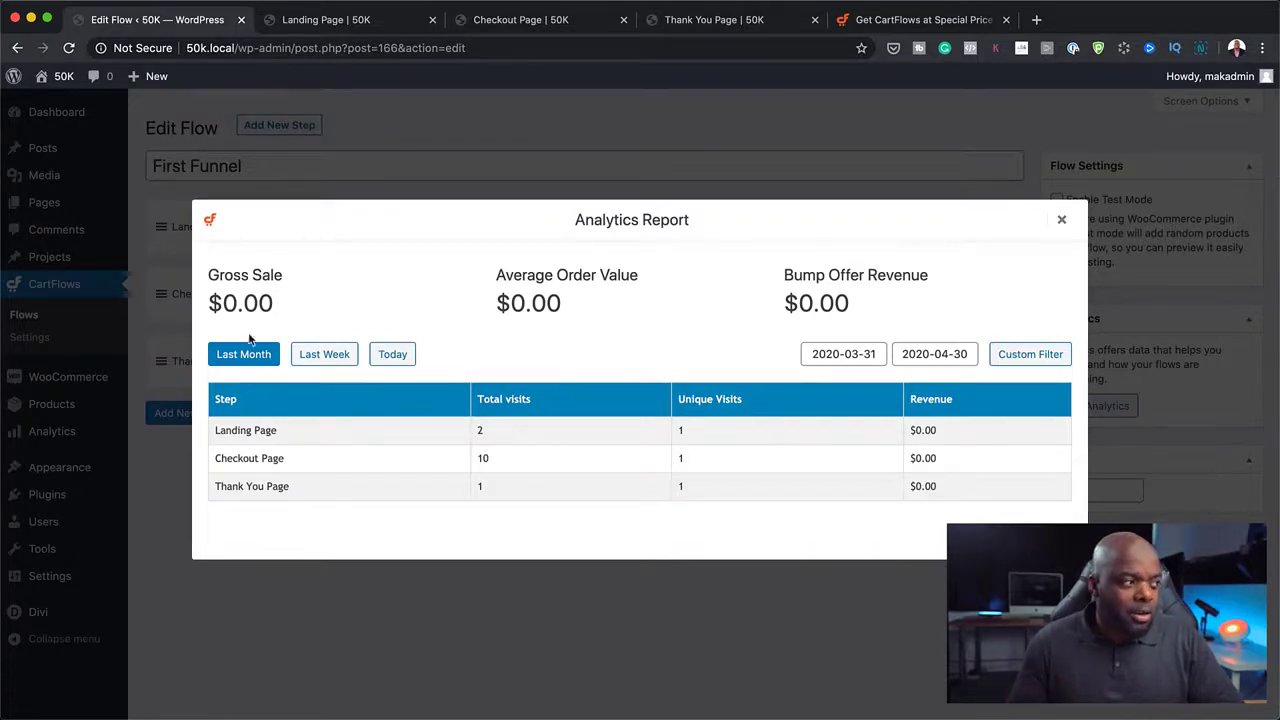
{"action": "left_click", "coordinate": [1063, 222]}
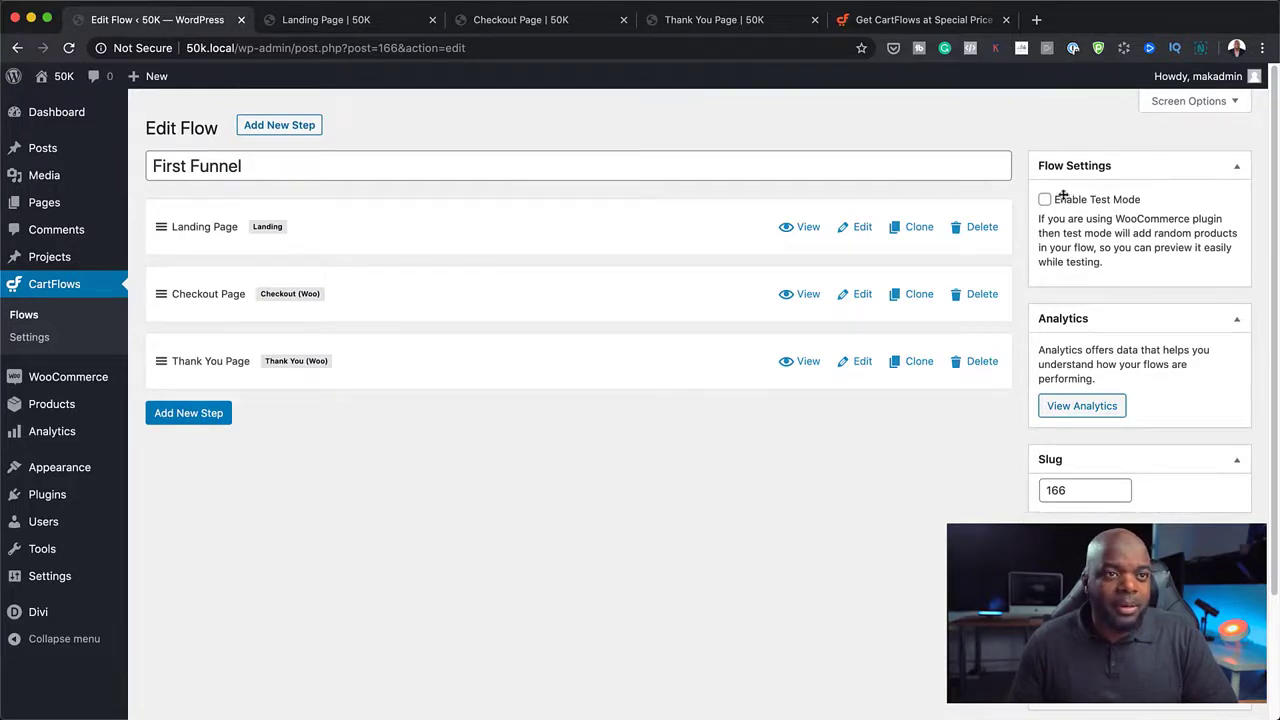
{"action": "scroll", "coordinate": [990, 518], "scroll_direction": "down", "scroll_amount": 3}
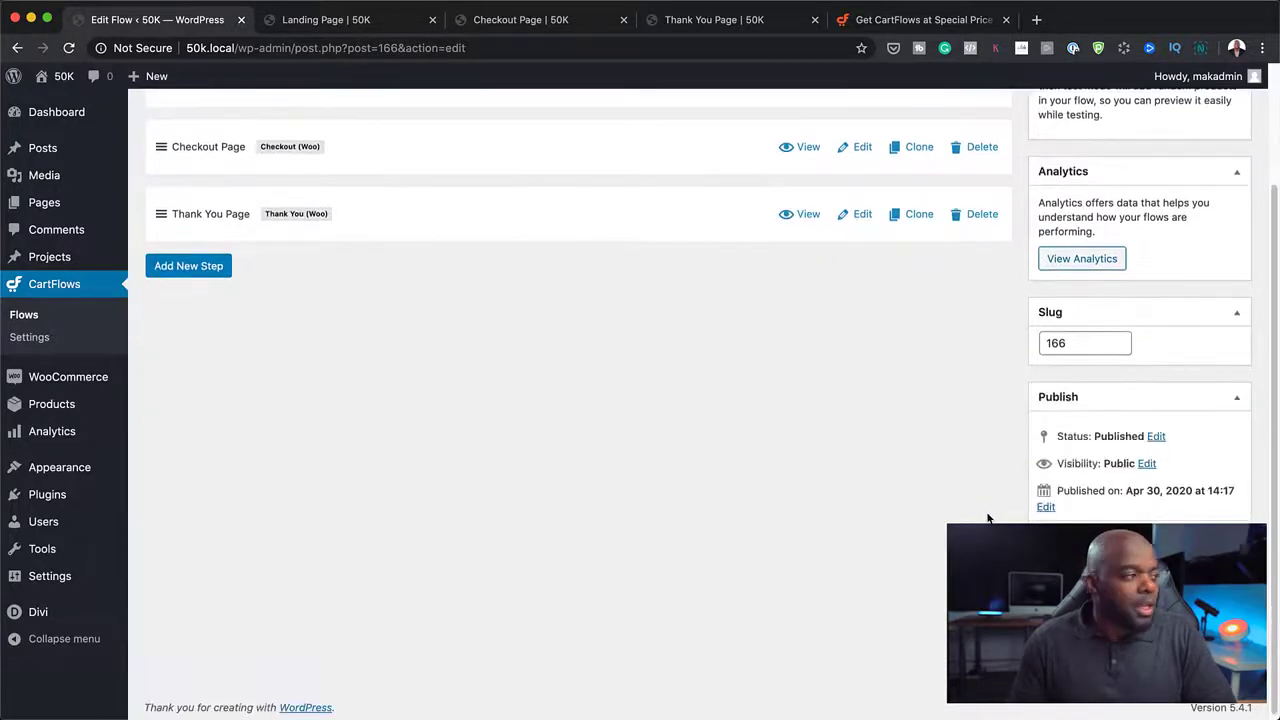
{"action": "scroll", "coordinate": [990, 518], "scroll_direction": "up", "scroll_amount": 3}
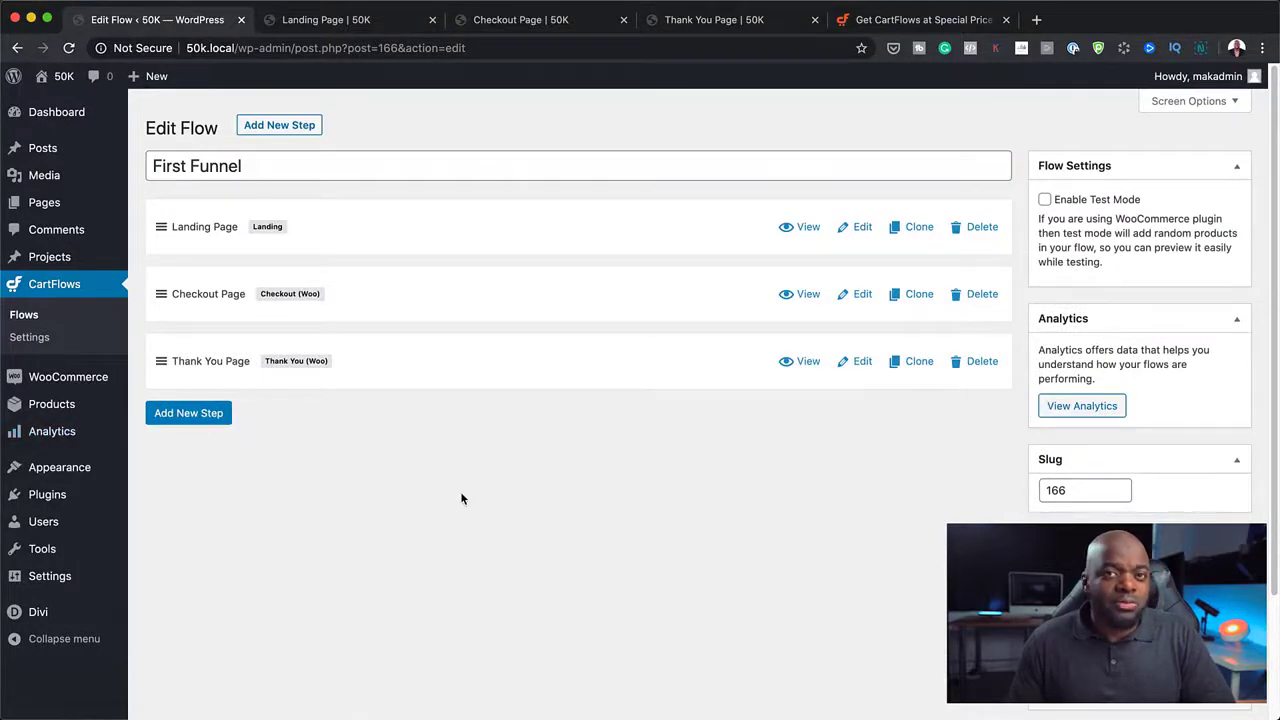
Step: Review the WooCommerce Revenue analytics in bar and line chart form, and view the Coupons analytics report
{"action": "mouse_move", "coordinate": [41, 381]}
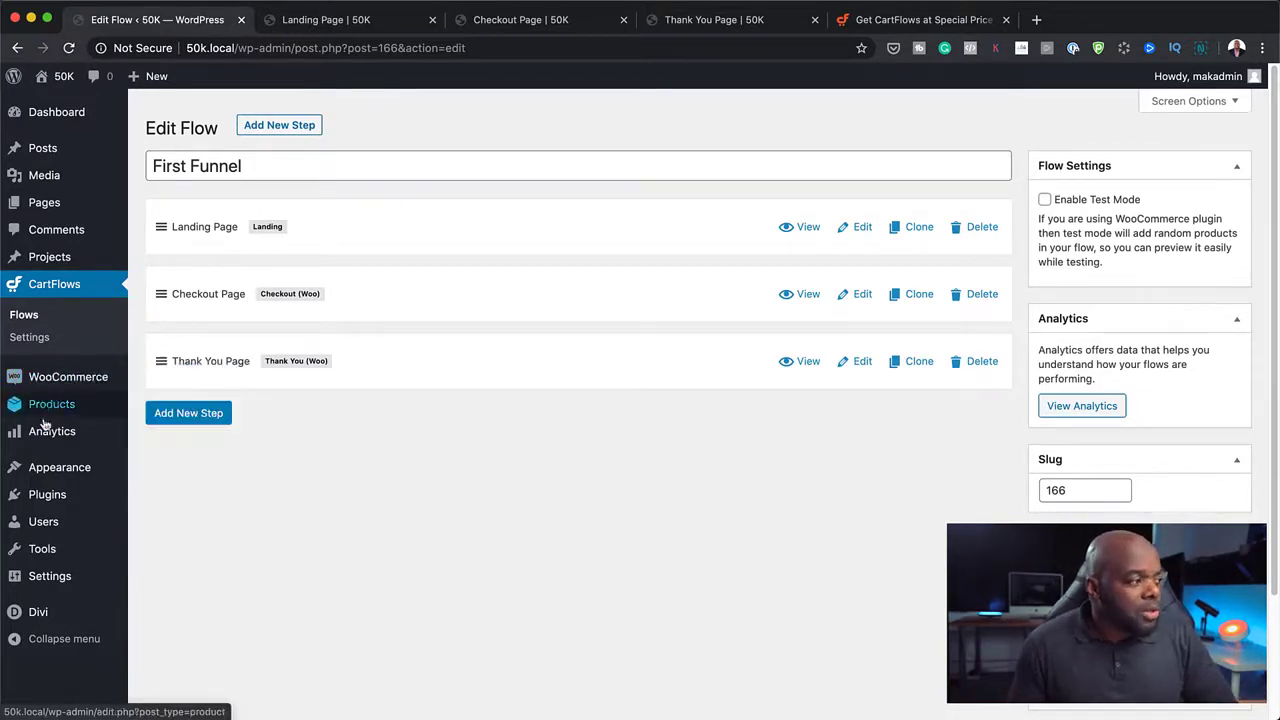
{"action": "mouse_move", "coordinate": [54, 441]}
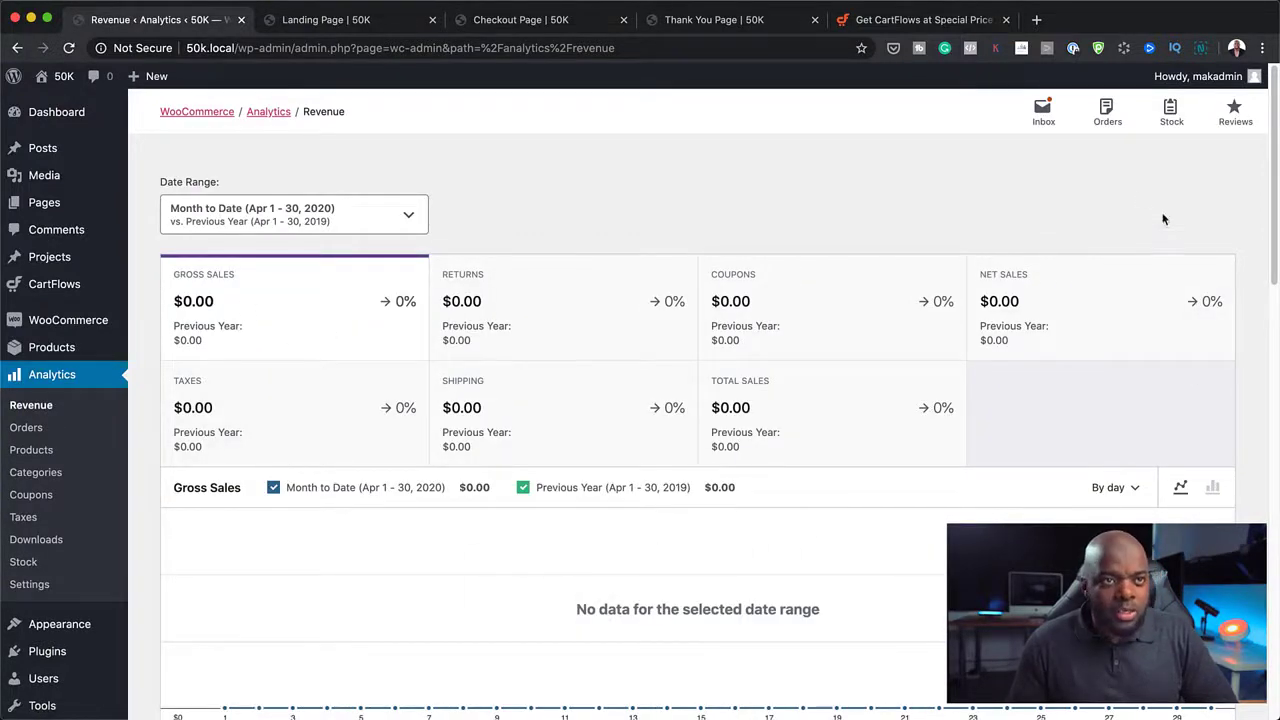
{"action": "scroll", "coordinate": [629, 517], "scroll_direction": "down", "scroll_amount": 5}
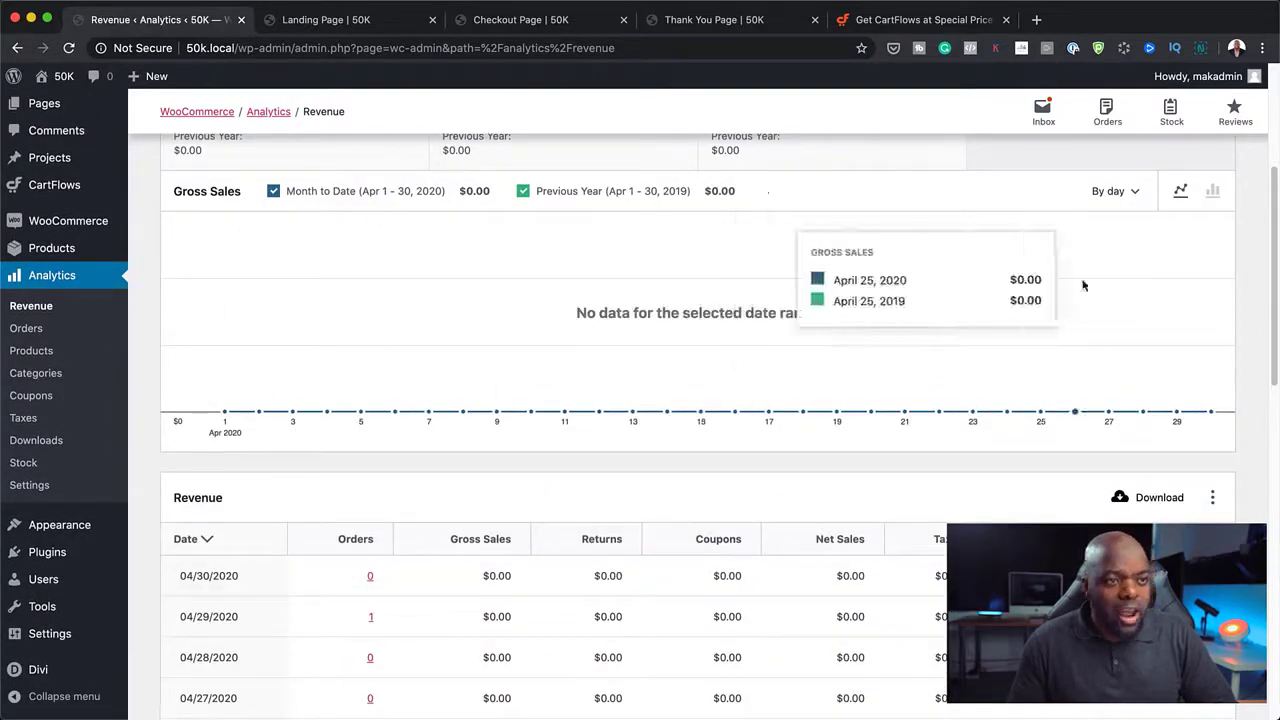
{"action": "scroll", "coordinate": [620, 420], "scroll_direction": "up", "scroll_amount": 3}
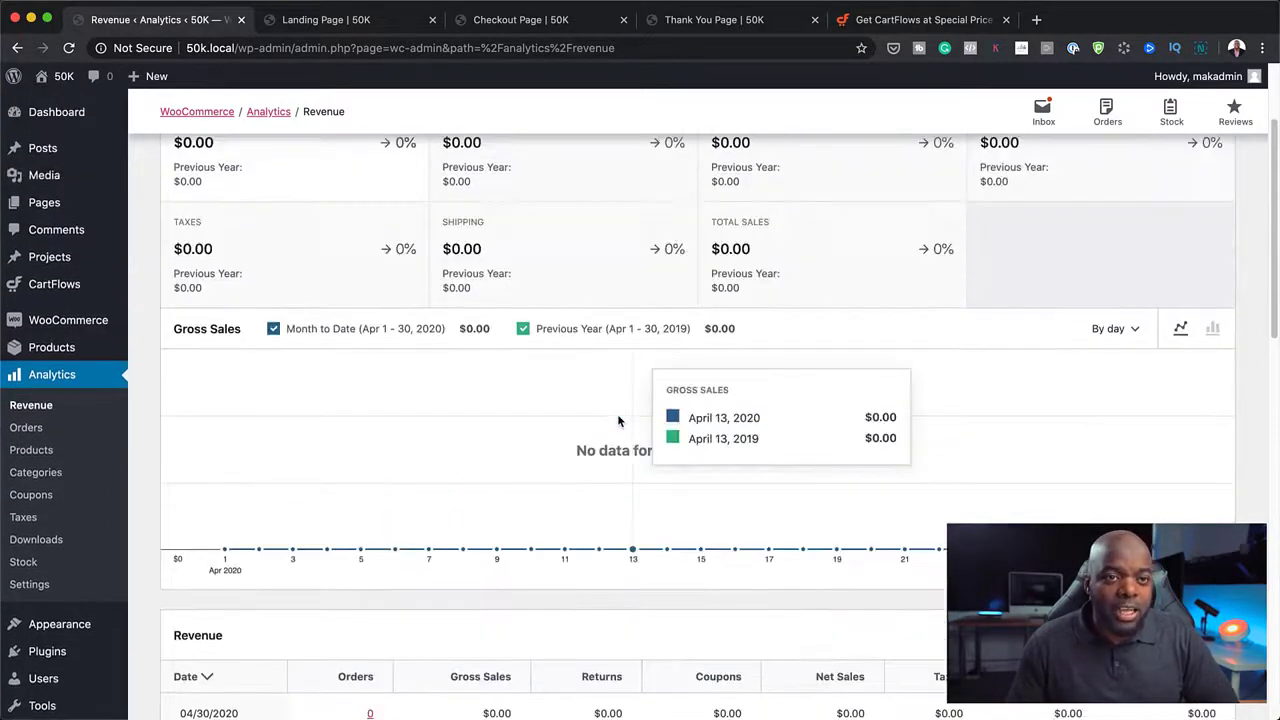
{"action": "left_click", "coordinate": [1212, 330]}
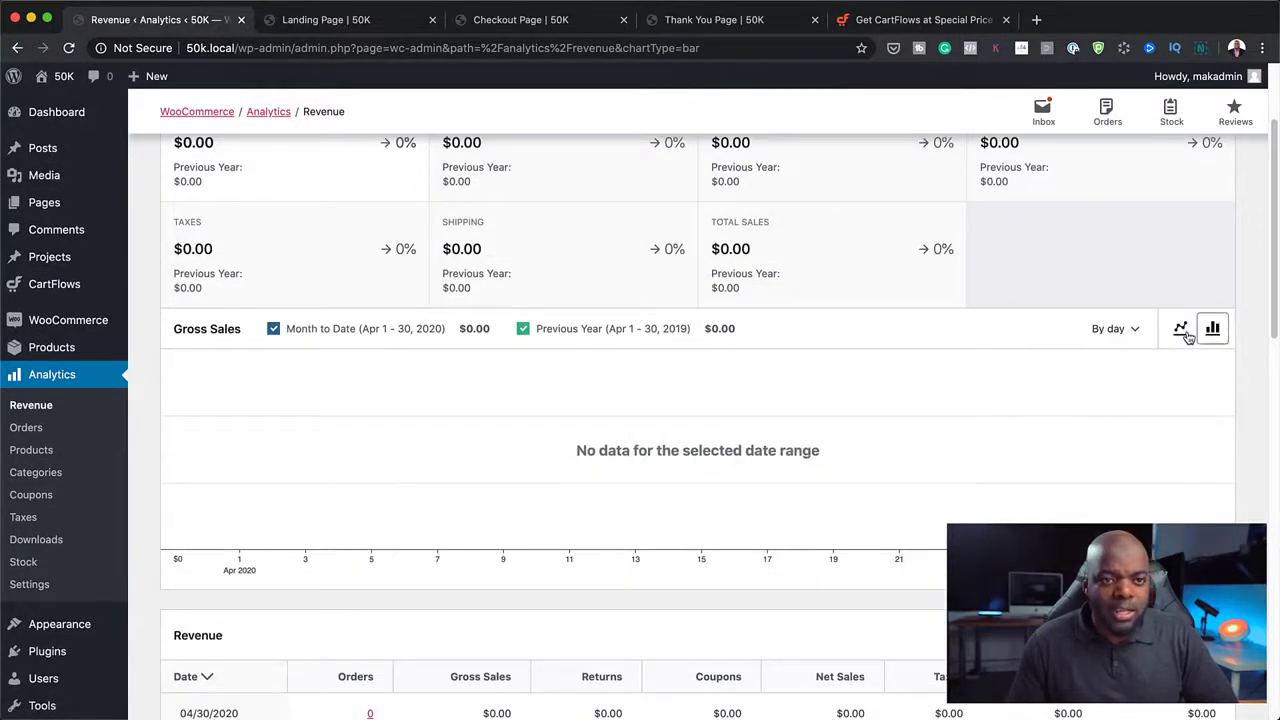
{"action": "left_click", "coordinate": [1183, 333]}
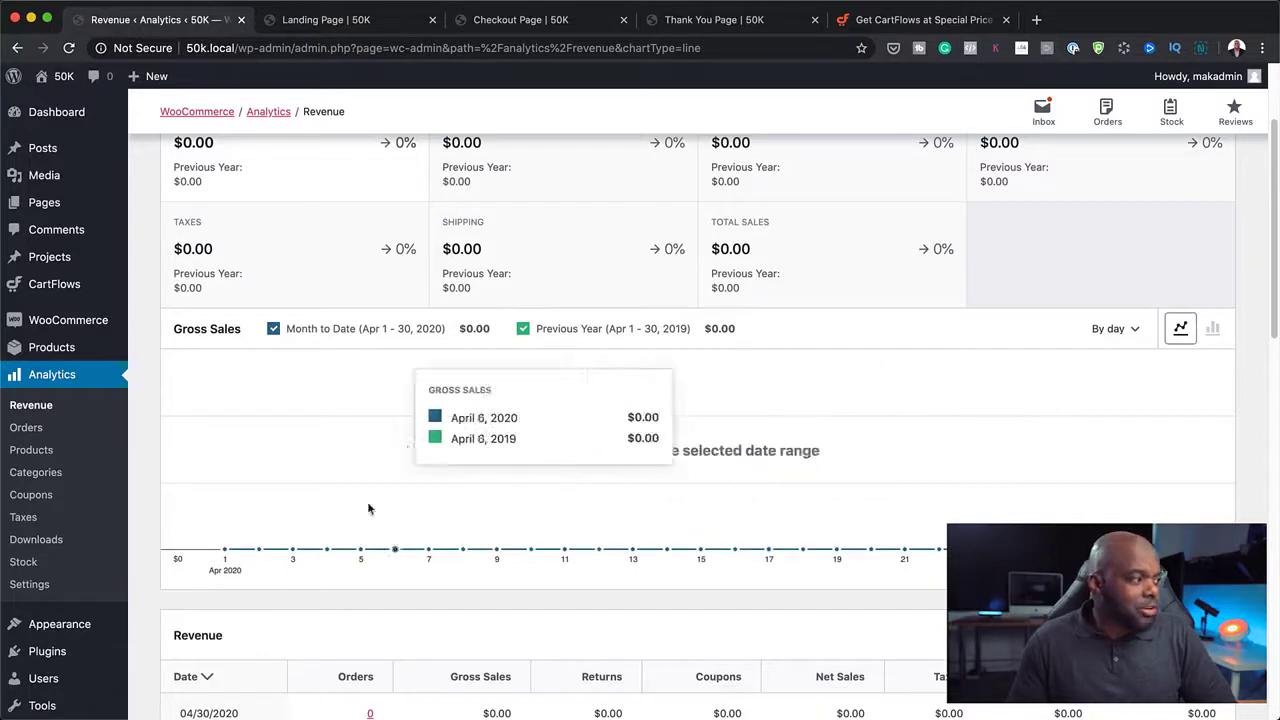
{"action": "left_click", "coordinate": [50, 495]}
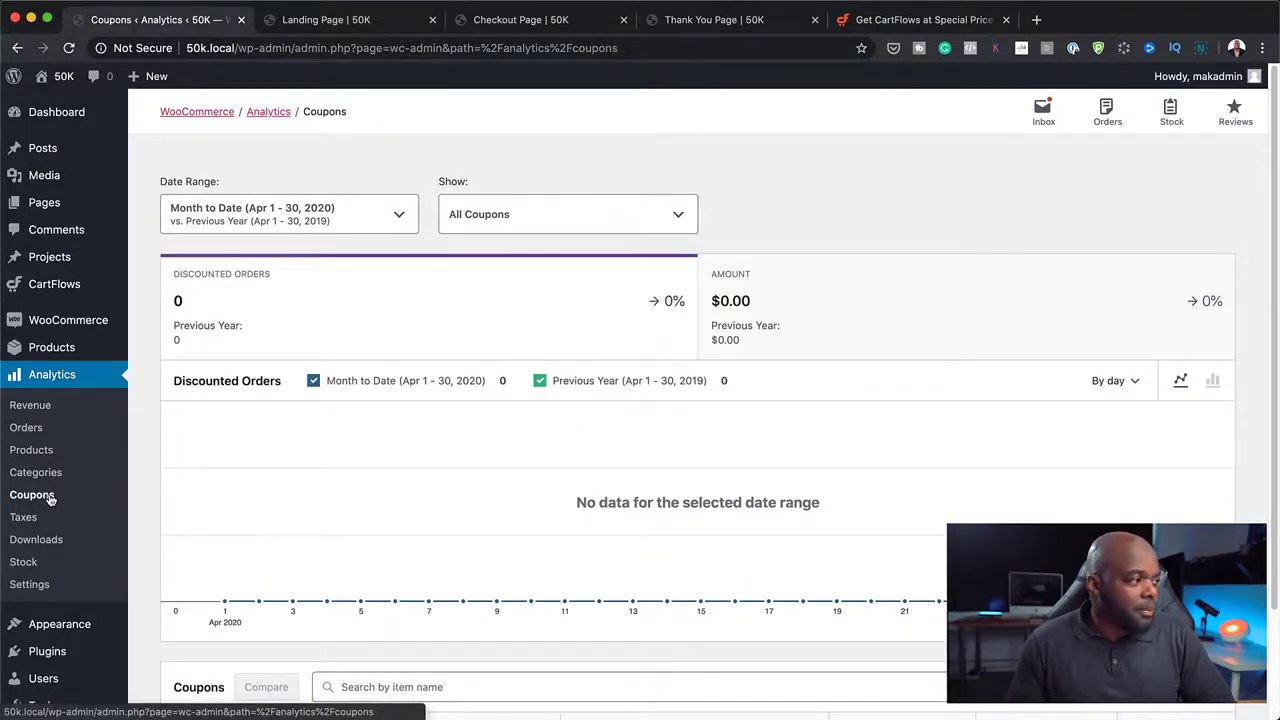
Step: Start a new WooCommerce coupon and examine its discount types, keeping Fixed cart discount selected
{"action": "mouse_move", "coordinate": [70, 322]}
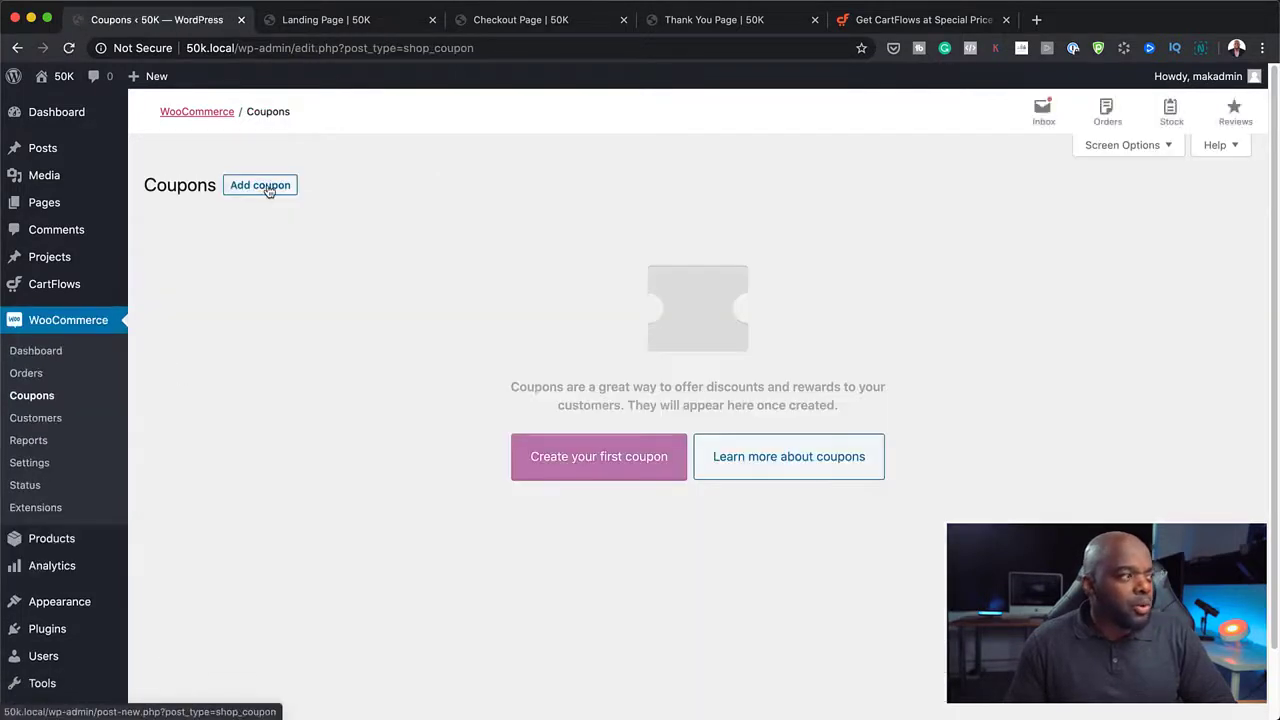
{"action": "left_click", "coordinate": [268, 189]}
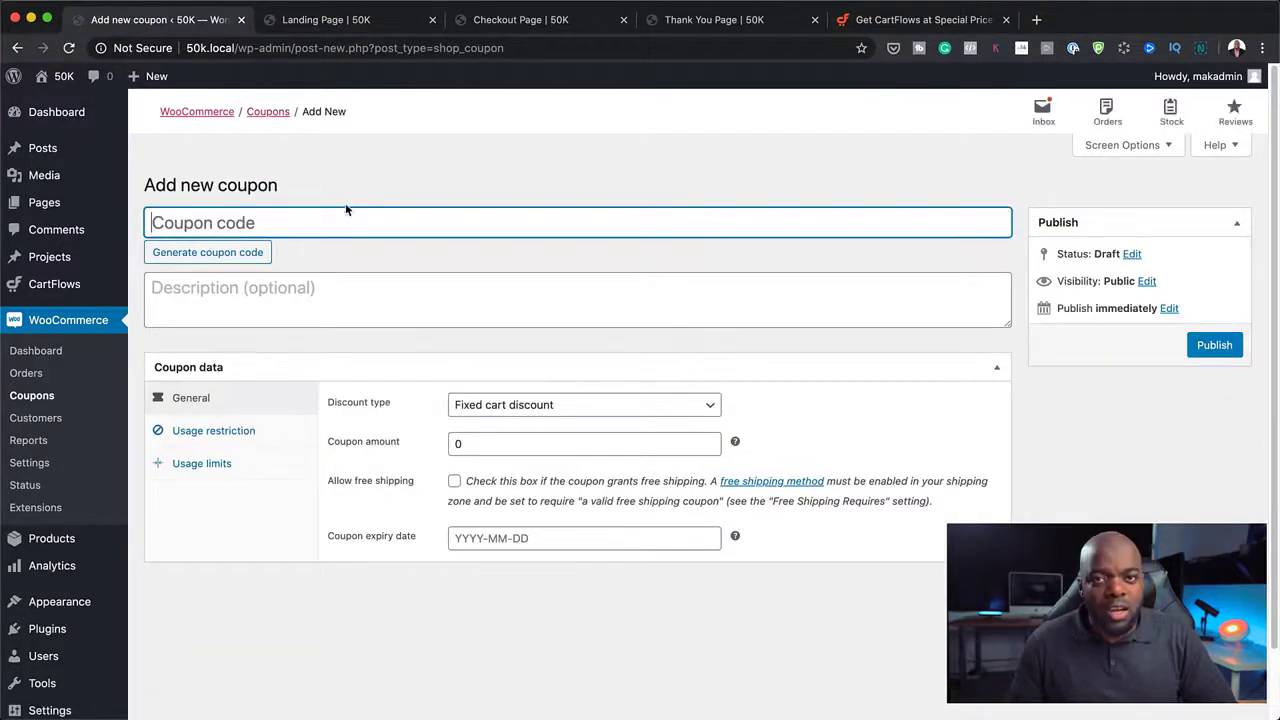
{"action": "left_click", "coordinate": [526, 408]}
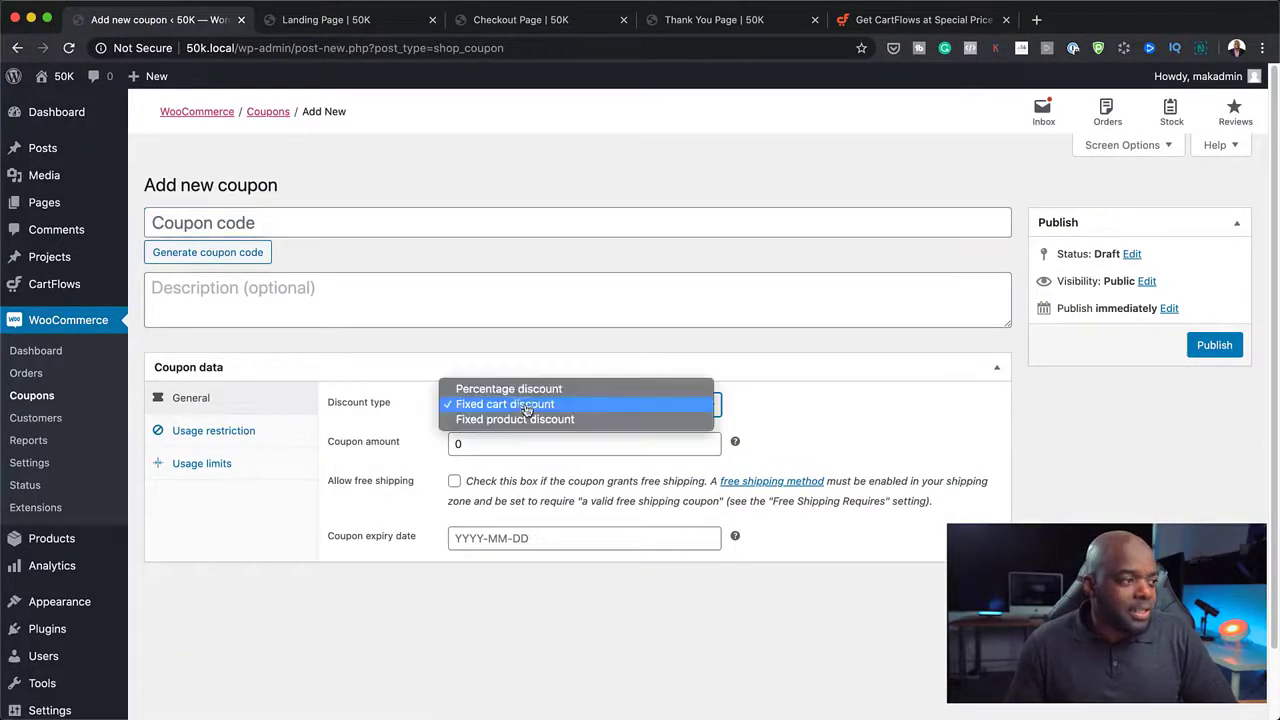
{"action": "left_click", "coordinate": [607, 404]}
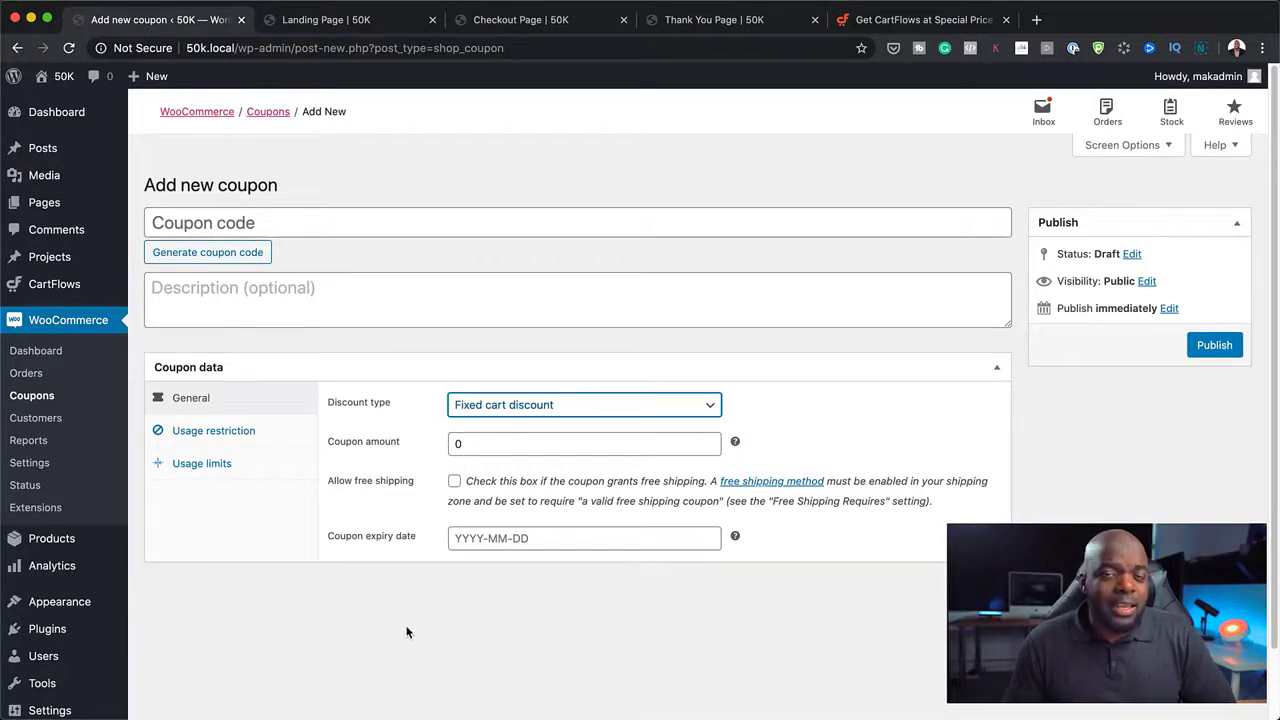
{"action": "scroll", "coordinate": [406, 631], "scroll_direction": "down", "scroll_amount": 1}
{"action": "scroll", "coordinate": [406, 631], "scroll_direction": "down", "scroll_amount": 2}
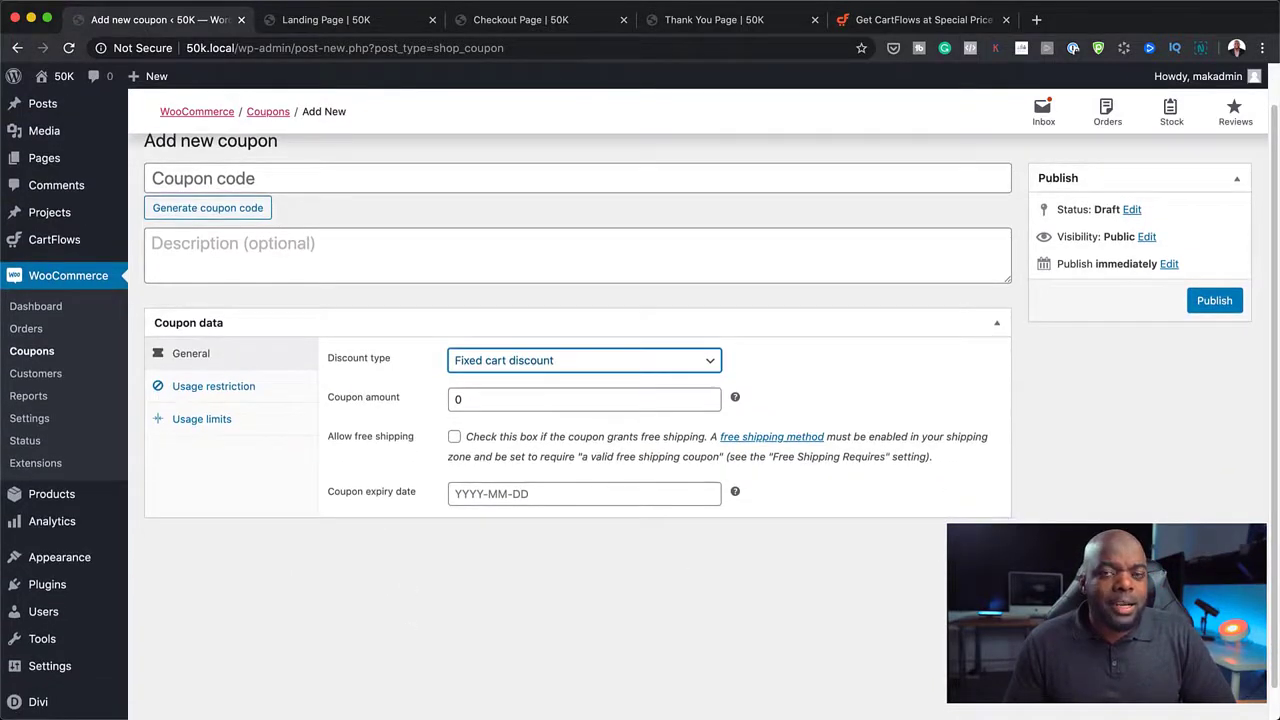